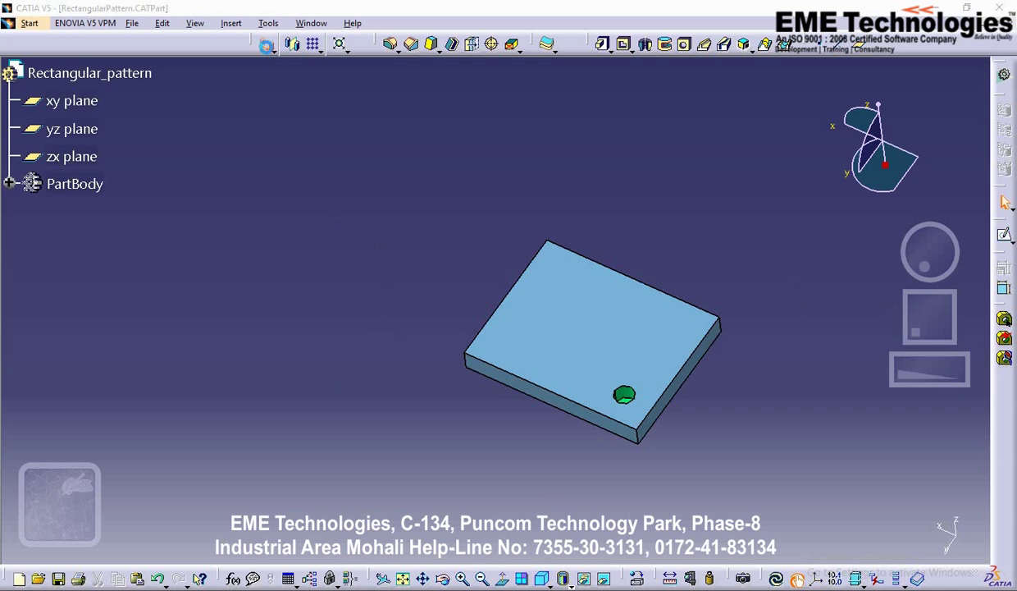
# Start a Translation of the rectangular plate's body and agree to keep the transformation specifications
pyautogui.click(266, 44)
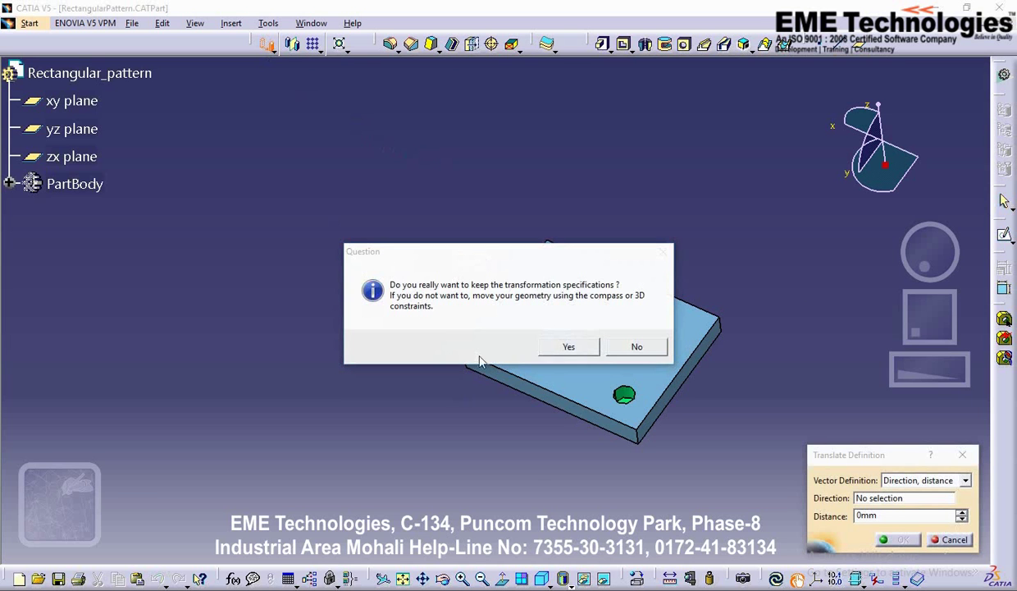
pyautogui.moveTo(493, 254); pyautogui.dragTo(480, 262)
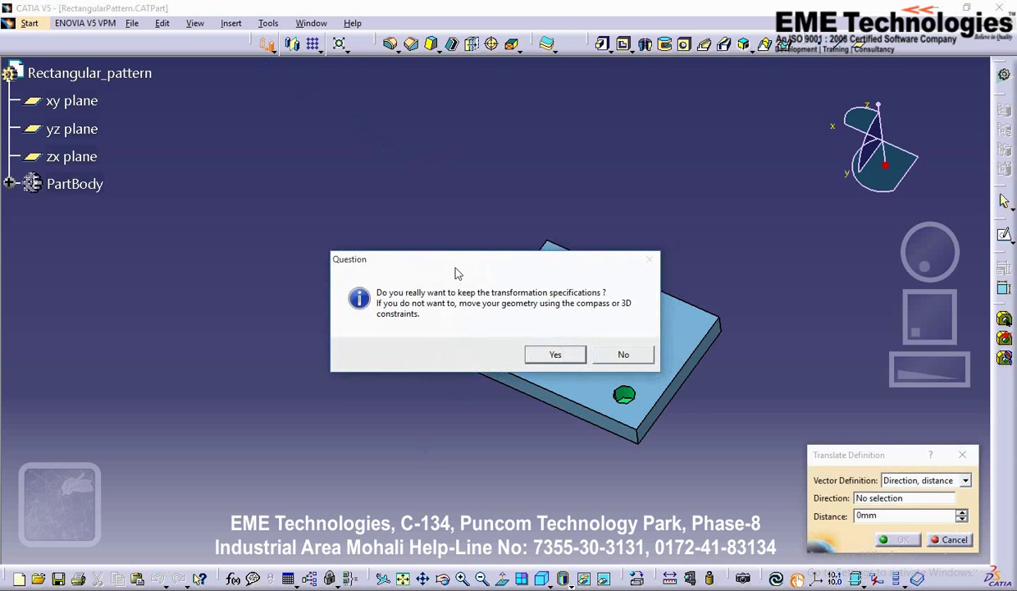
pyautogui.moveTo(457, 264); pyautogui.dragTo(455, 274)
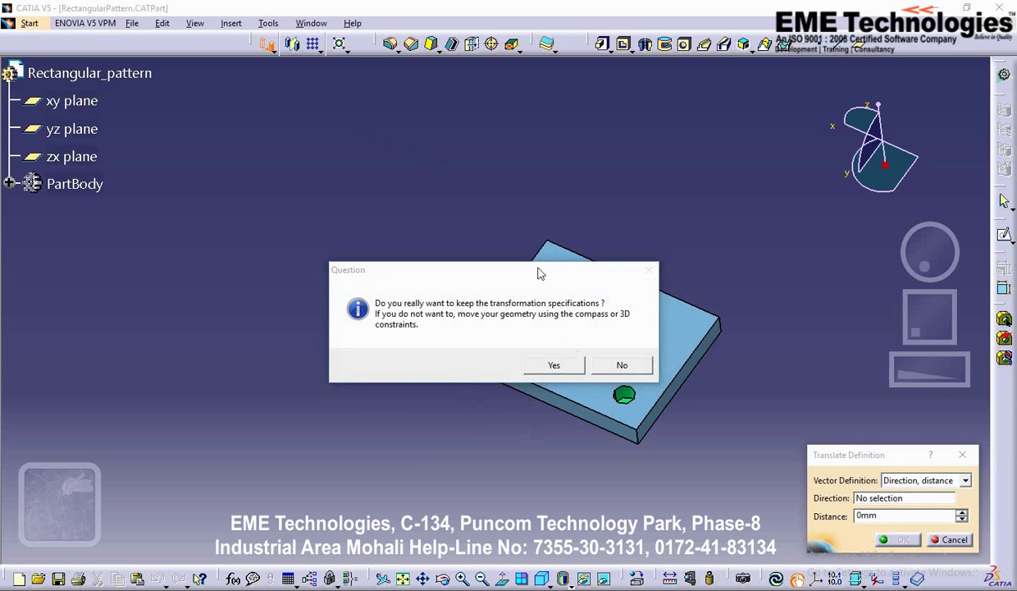
pyautogui.moveTo(522, 266); pyautogui.dragTo(521, 274)
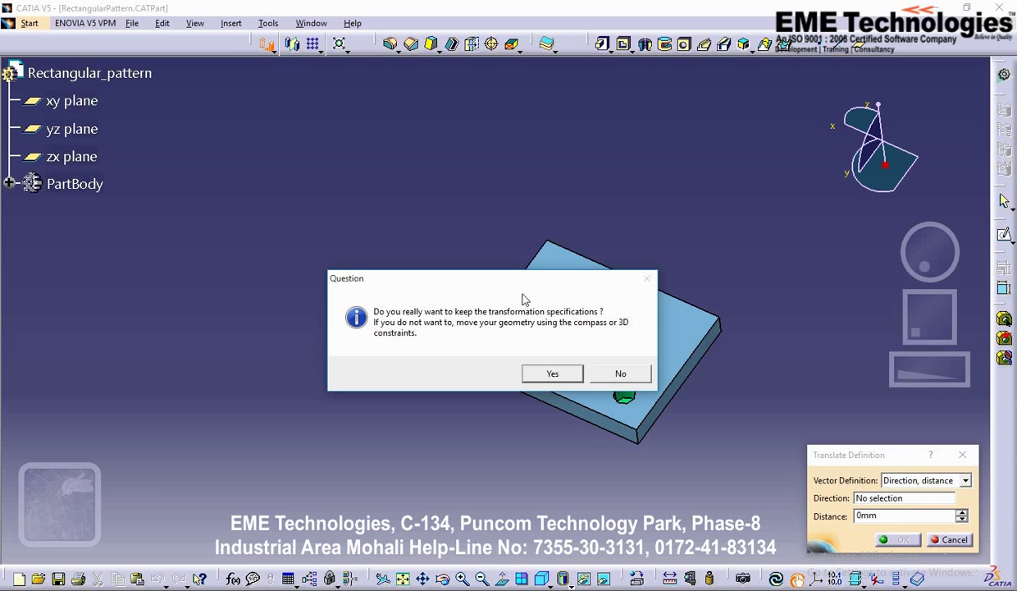
pyautogui.click(552, 374)
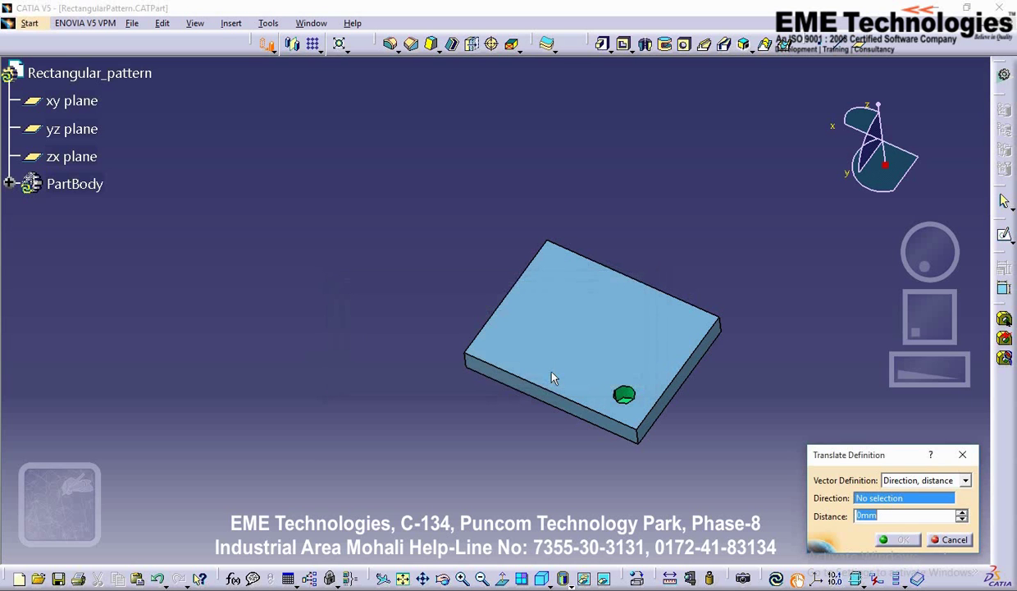
# Set the zx plane as the translation direction, keeping the definition dialog clear of the plate
pyautogui.moveTo(823, 455); pyautogui.dragTo(225, 301)
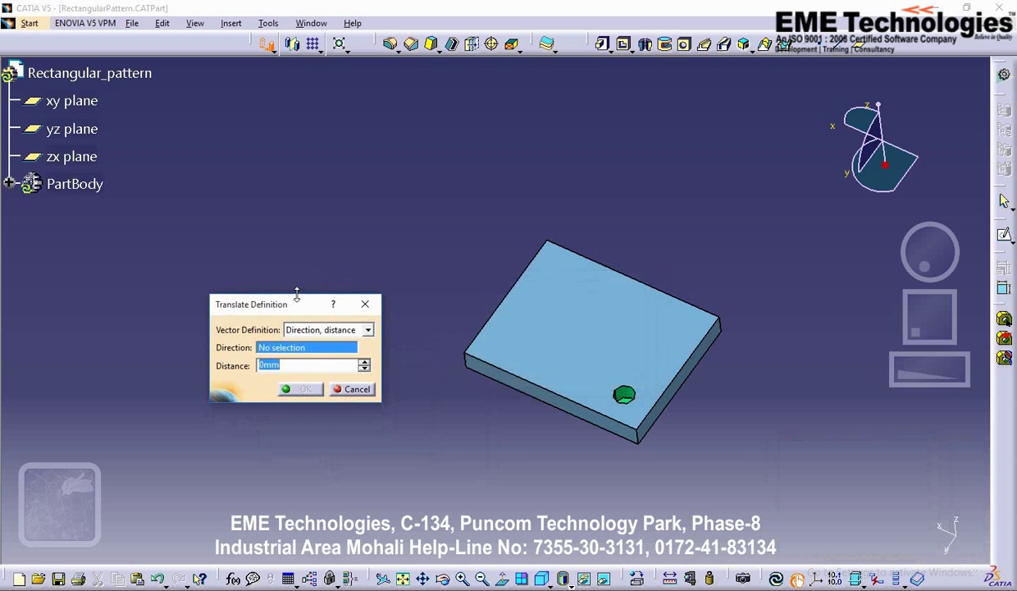
pyautogui.moveTo(295, 301); pyautogui.dragTo(247, 295)
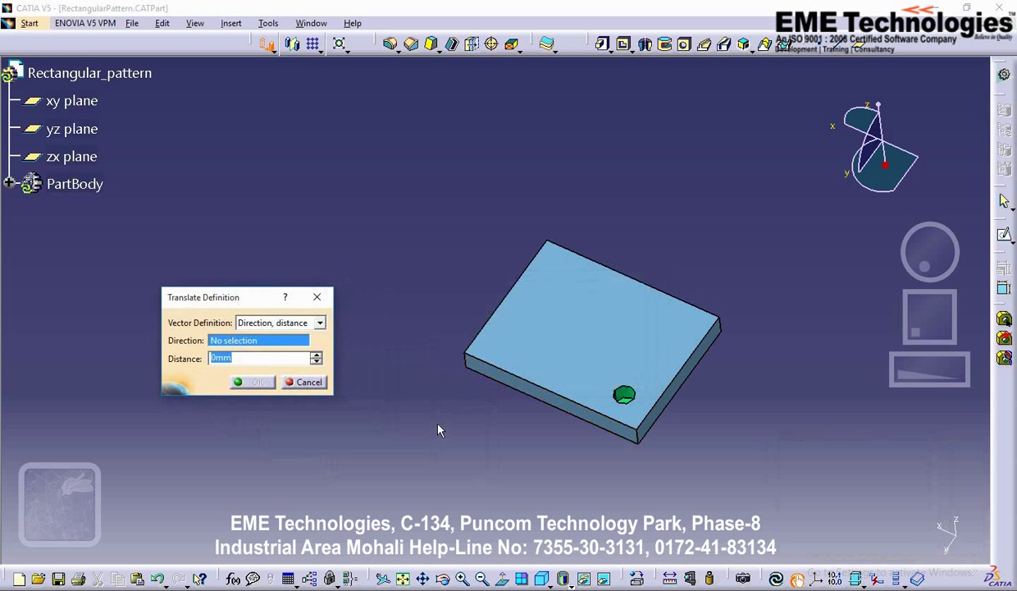
pyautogui.moveTo(224, 296); pyautogui.dragTo(252, 320)
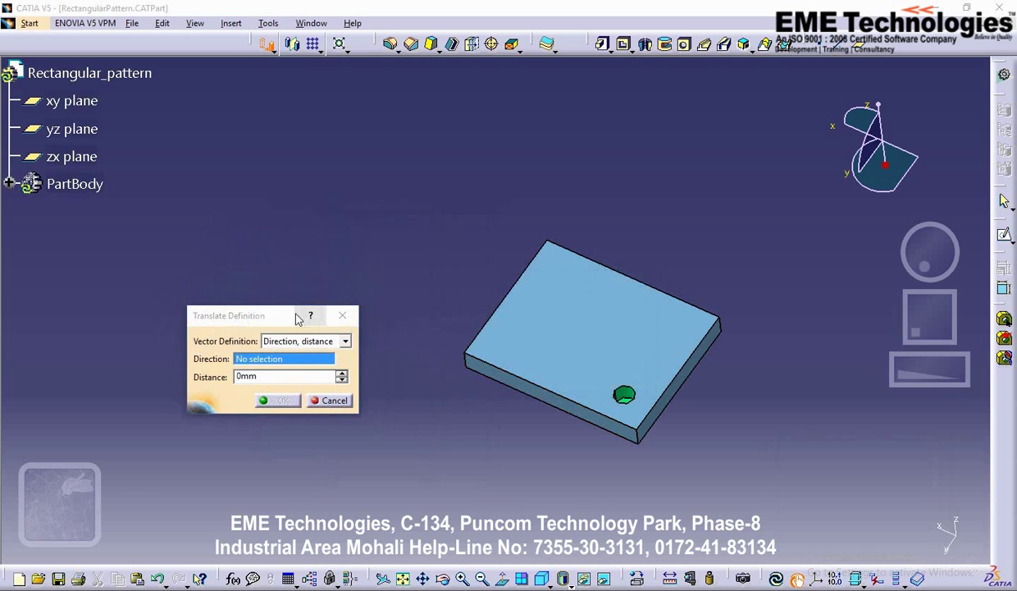
pyautogui.moveTo(254, 313); pyautogui.dragTo(257, 321)
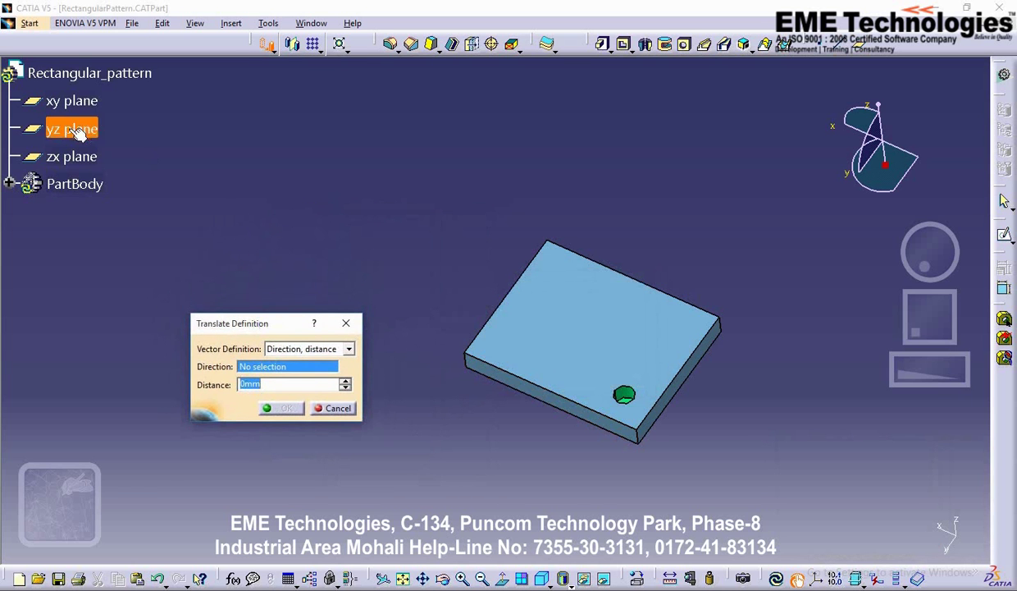
pyautogui.click(67, 156)
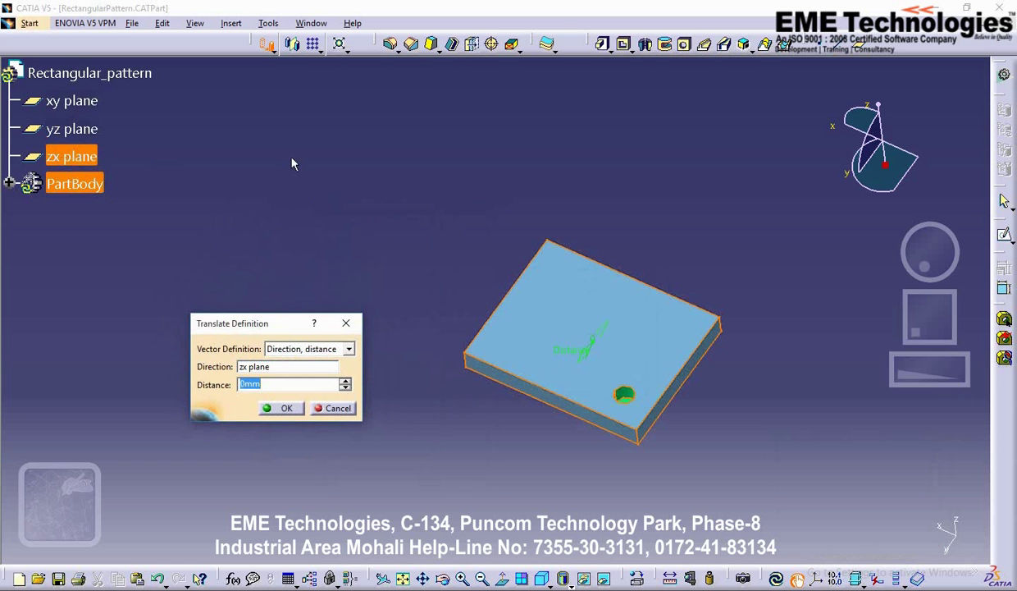
pyautogui.moveTo(258, 325); pyautogui.dragTo(273, 328)
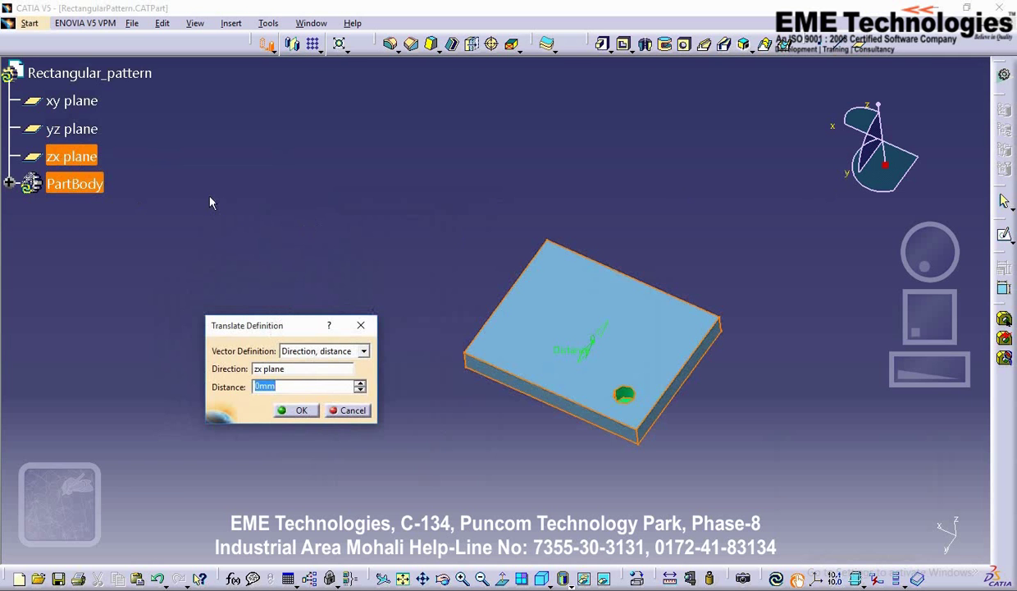
# Examine the plate and its translation preview from the principal axis directions and in isometric view
pyautogui.click(860, 122)
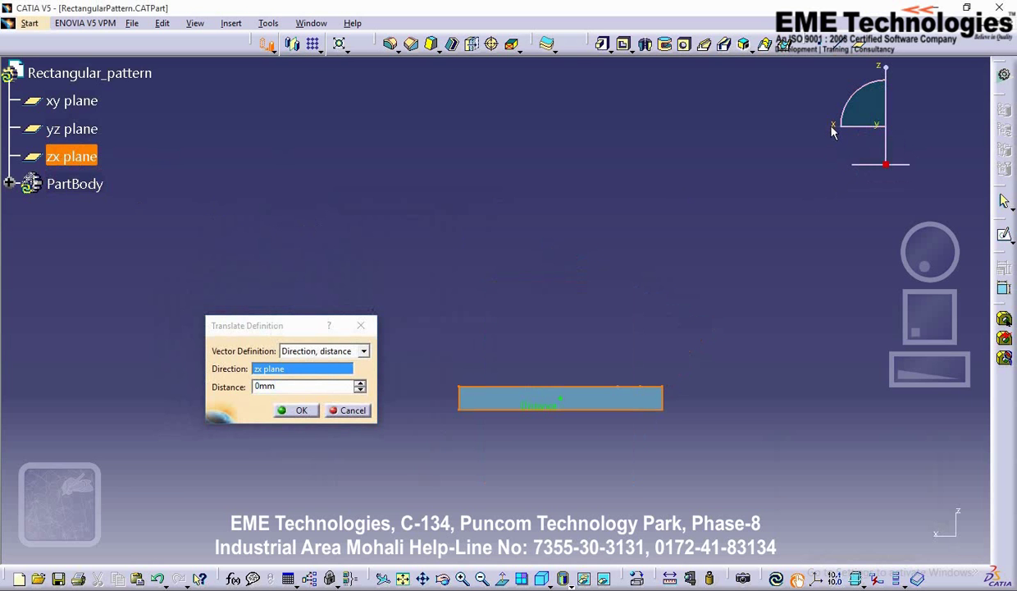
pyautogui.click(879, 130)
pyautogui.moveTo(280, 332); pyautogui.dragTo(195, 316)
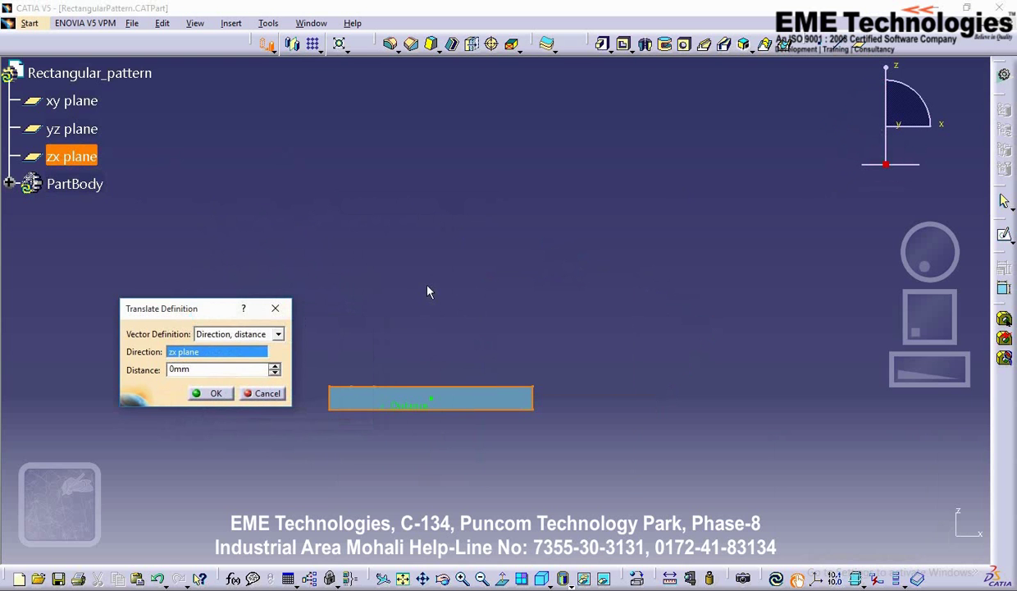
pyautogui.moveTo(429, 287); pyautogui.dragTo(580, 410, button='middle')
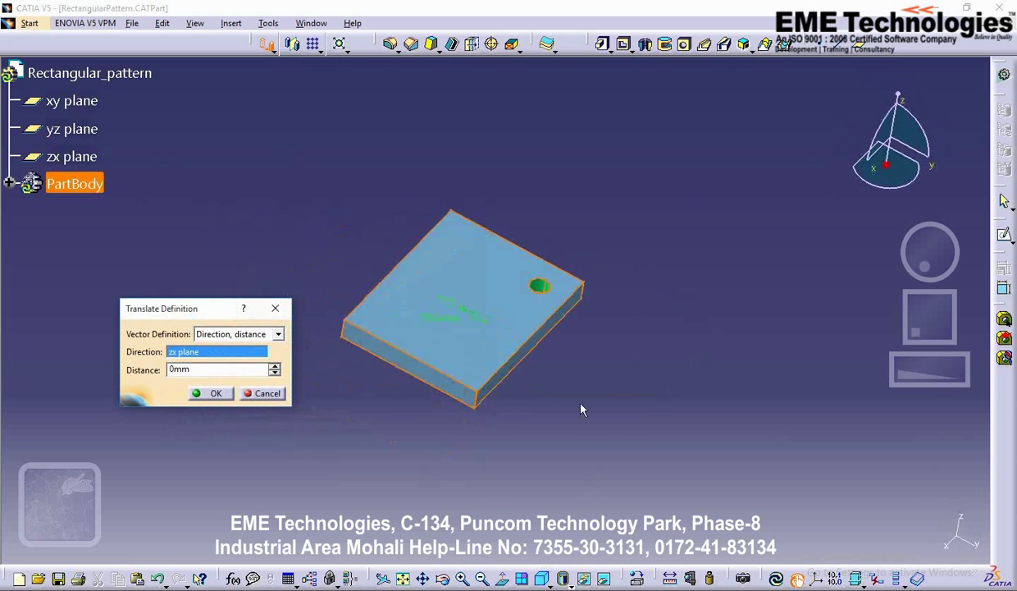
pyautogui.click(858, 164)
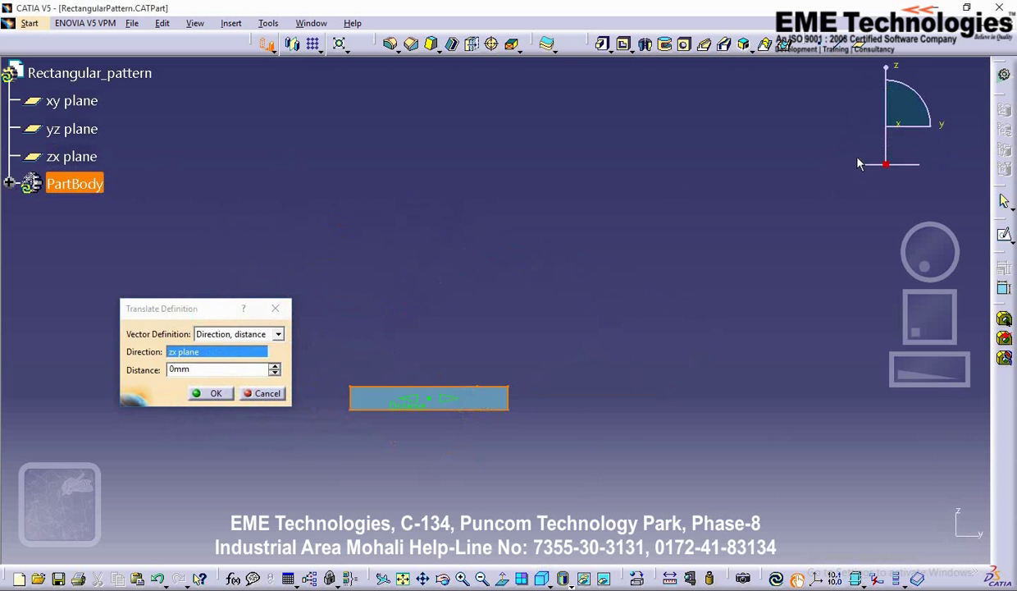
pyautogui.click(917, 128)
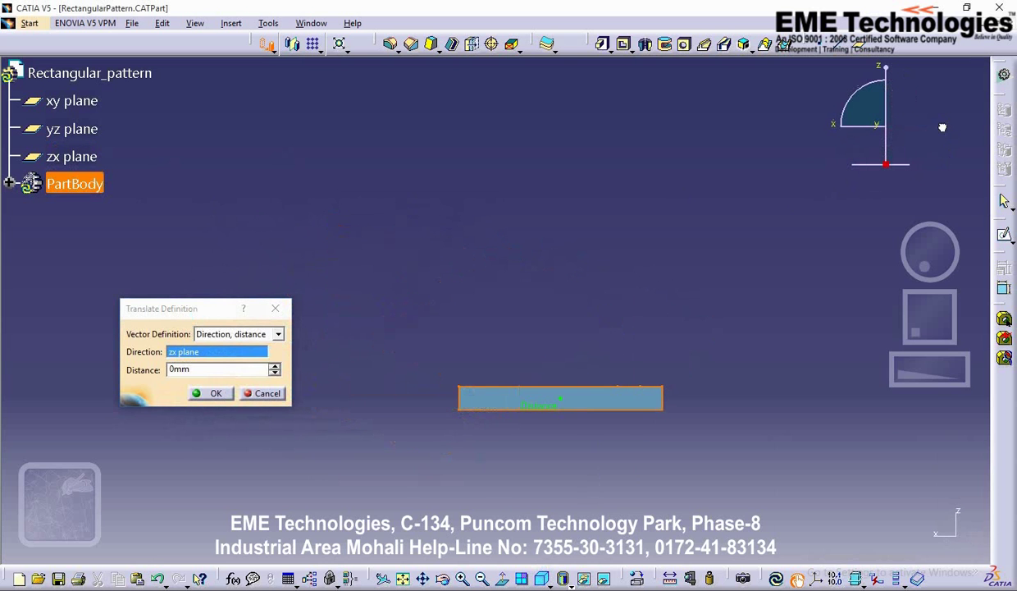
pyautogui.click(878, 67)
pyautogui.click(522, 579)
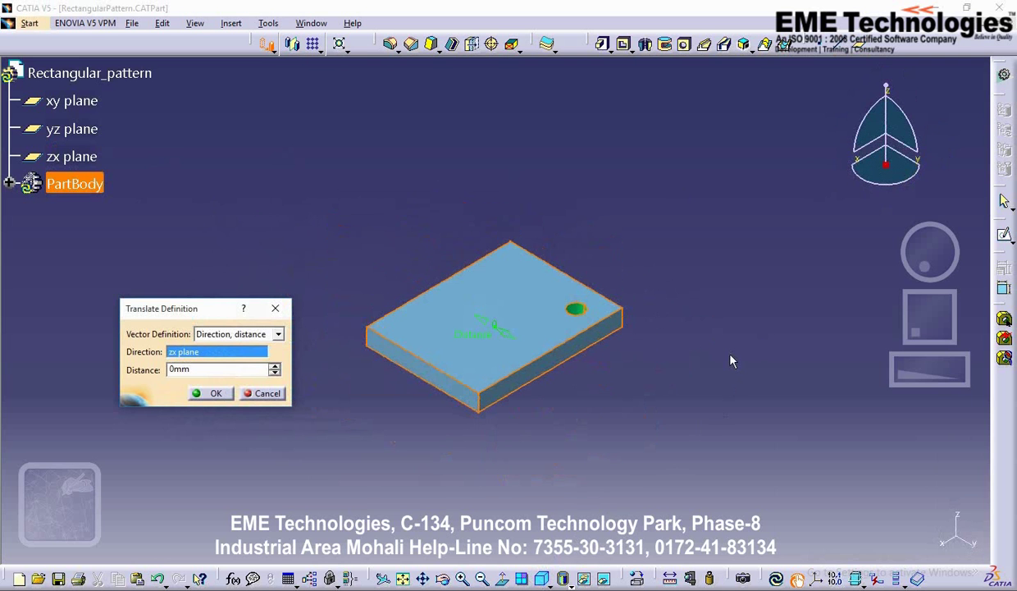
# Set the translation distance to 100 mm
pyautogui.doubleClick(229, 368)
pyautogui.moveTo(481, 327); pyautogui.dragTo(505, 308)
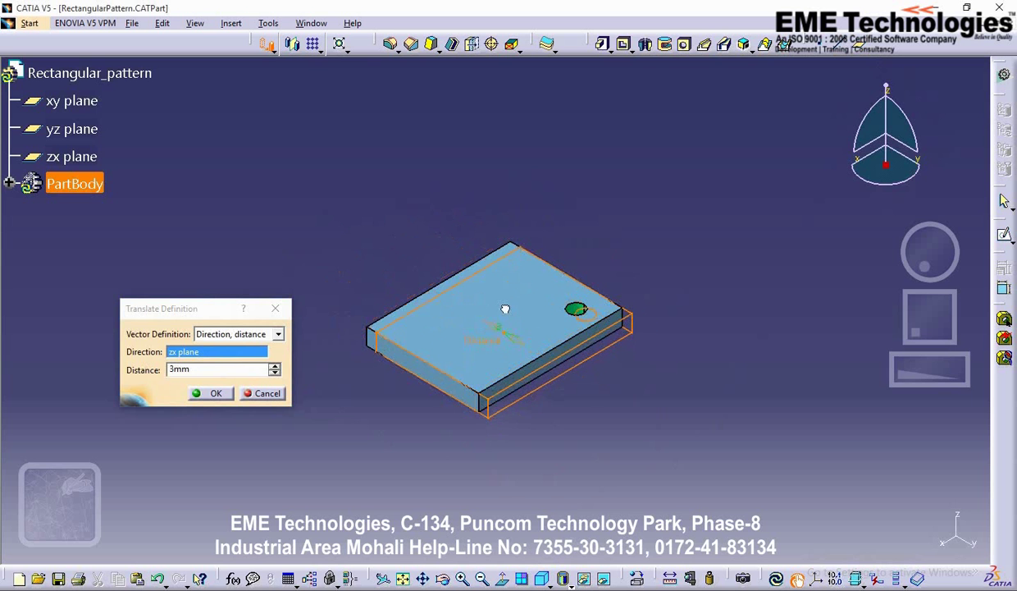
pyautogui.doubleClick(184, 370)
pyautogui.write('100')
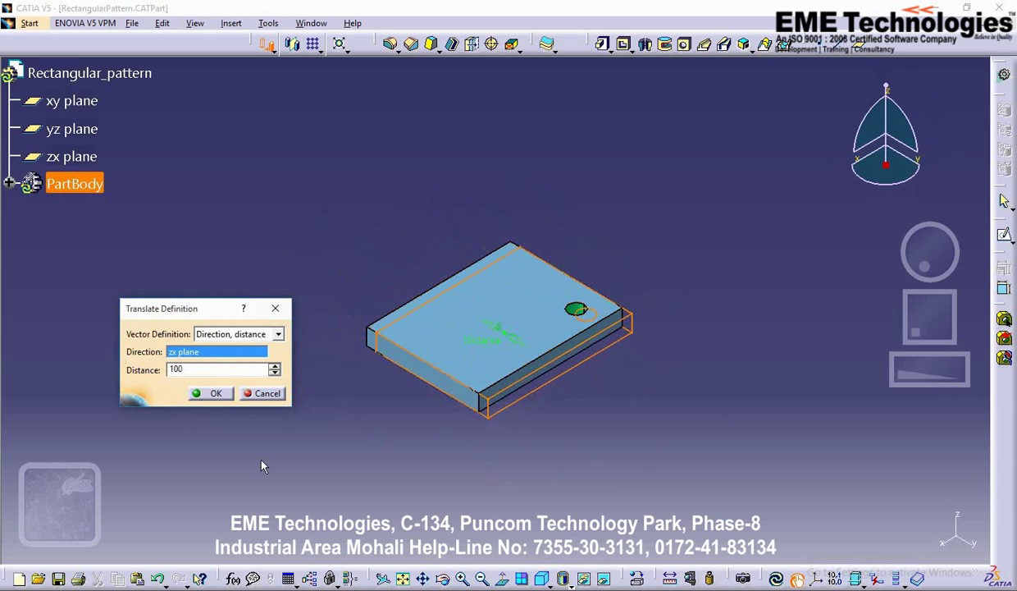
# Use the plate's shorter upper front edge as the translation direction, apply the translation, and check its feature in the tree
pyautogui.click(422, 359)
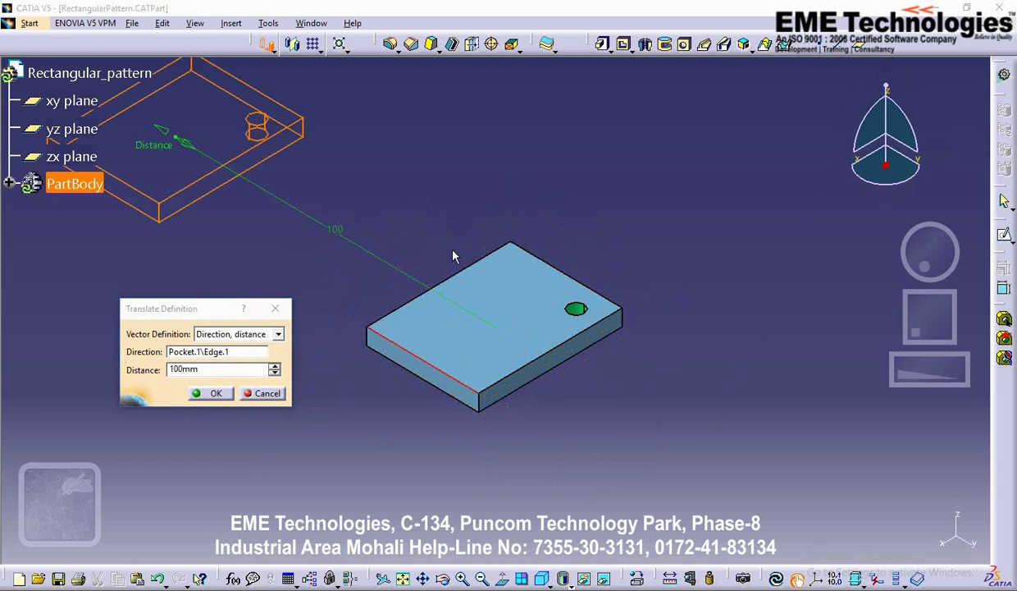
pyautogui.moveTo(438, 227)
pyautogui.mouseDown(button='middle')
pyautogui.moveTo(517, 290)
pyautogui.moveTo(524, 236)
pyautogui.moveTo(672, 264)
pyautogui.mouseUp(button='middle')
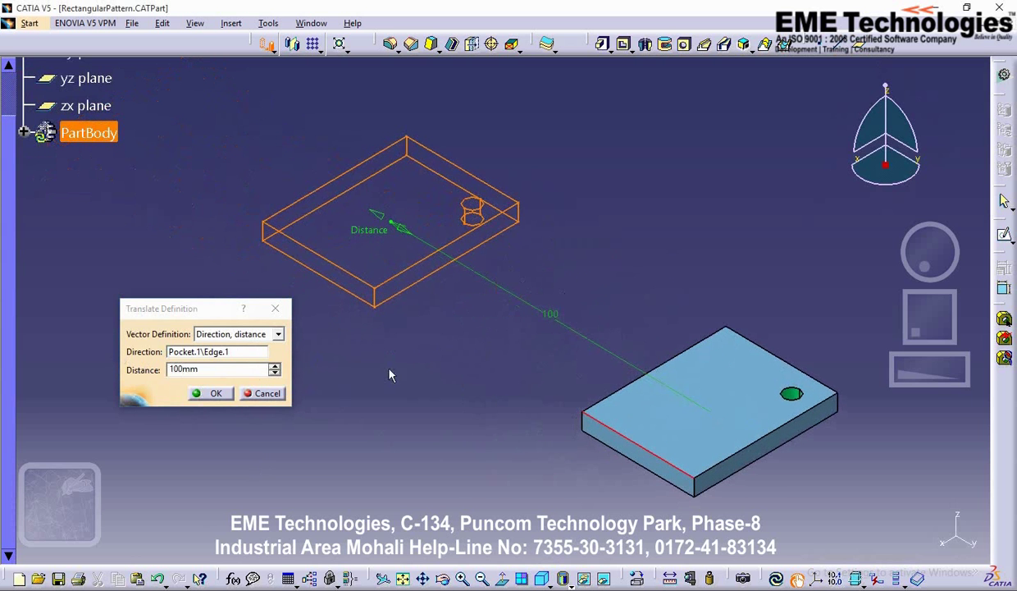
pyautogui.click(218, 394)
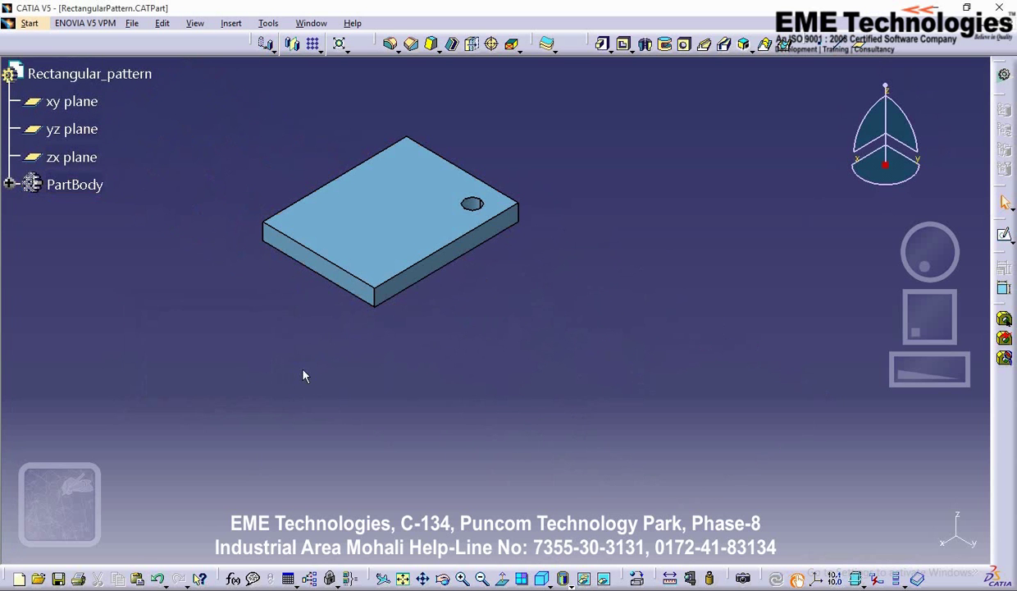
pyautogui.click(98, 322)
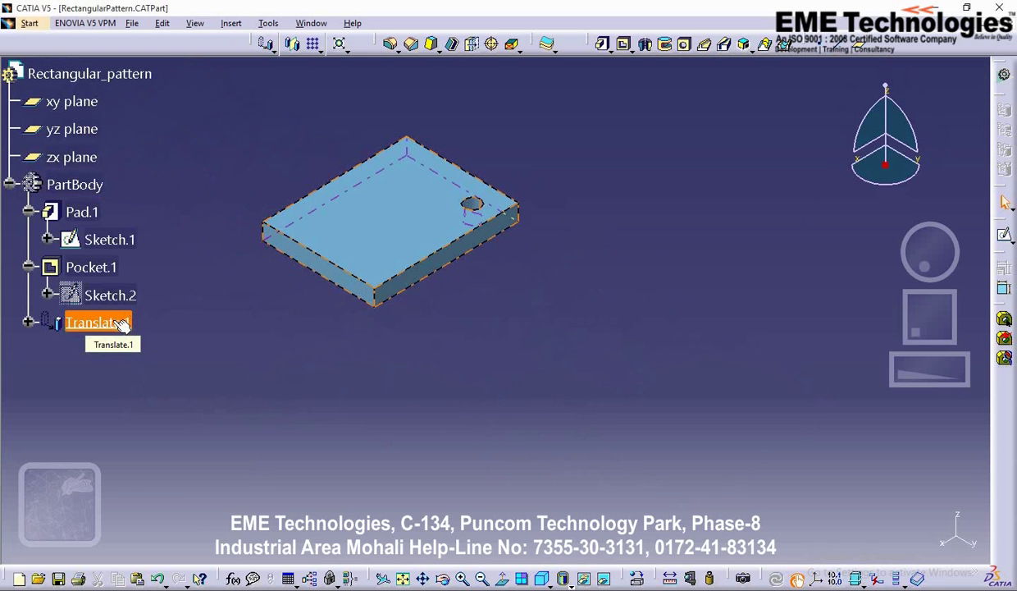
pyautogui.click(164, 330)
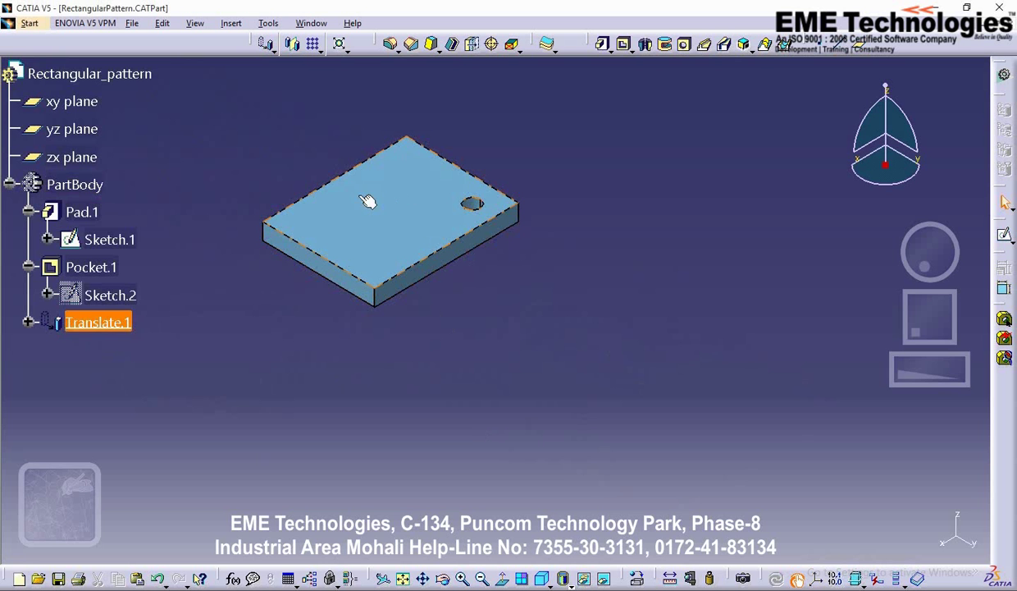
# Switch to CircularPattern.CATPart and expand its PartBody in the specification tree
pyautogui.click(320, 24)
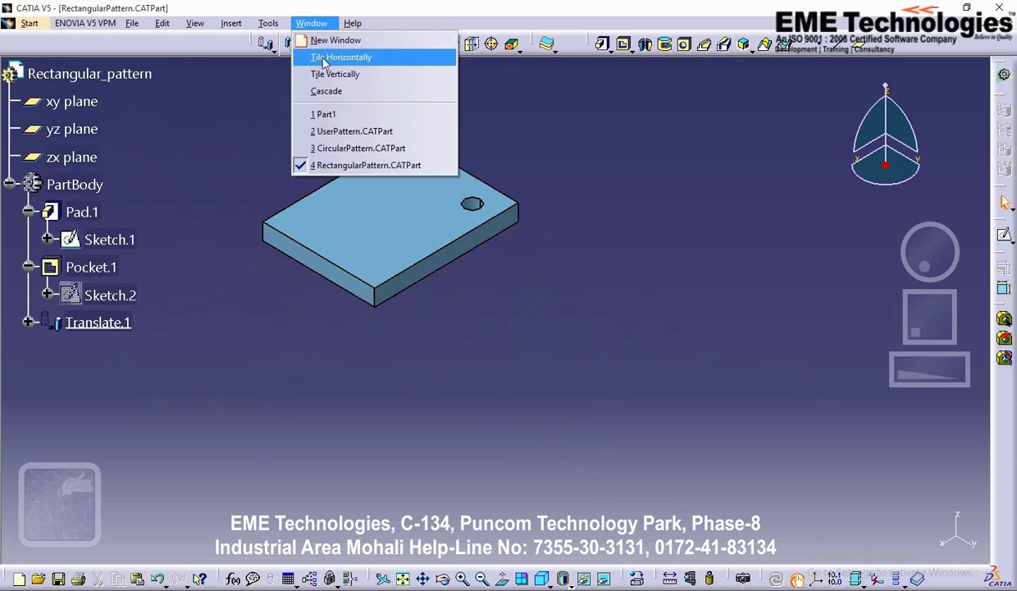
pyautogui.click(321, 144)
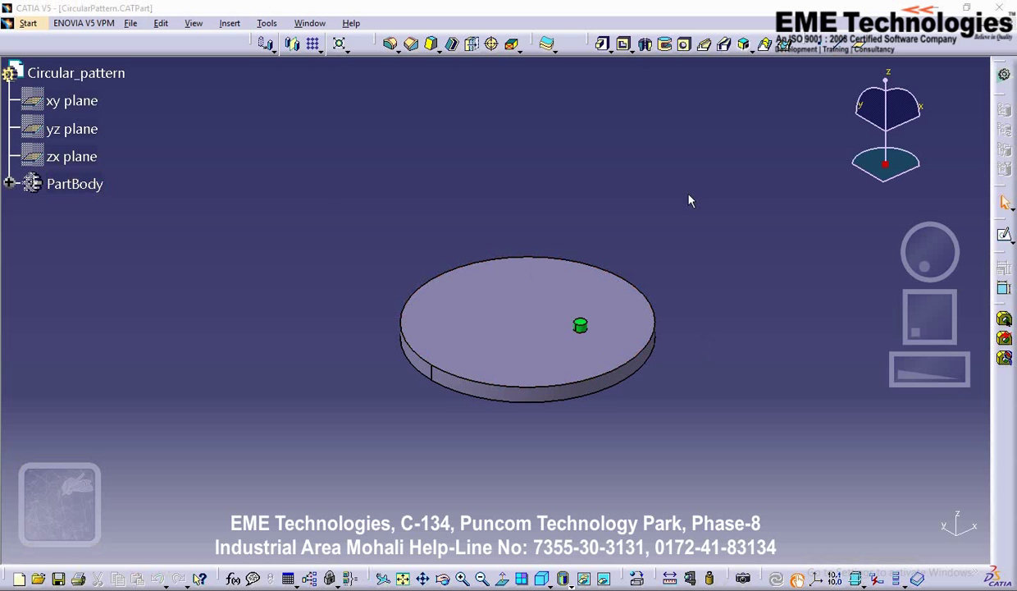
pyautogui.click(9, 184)
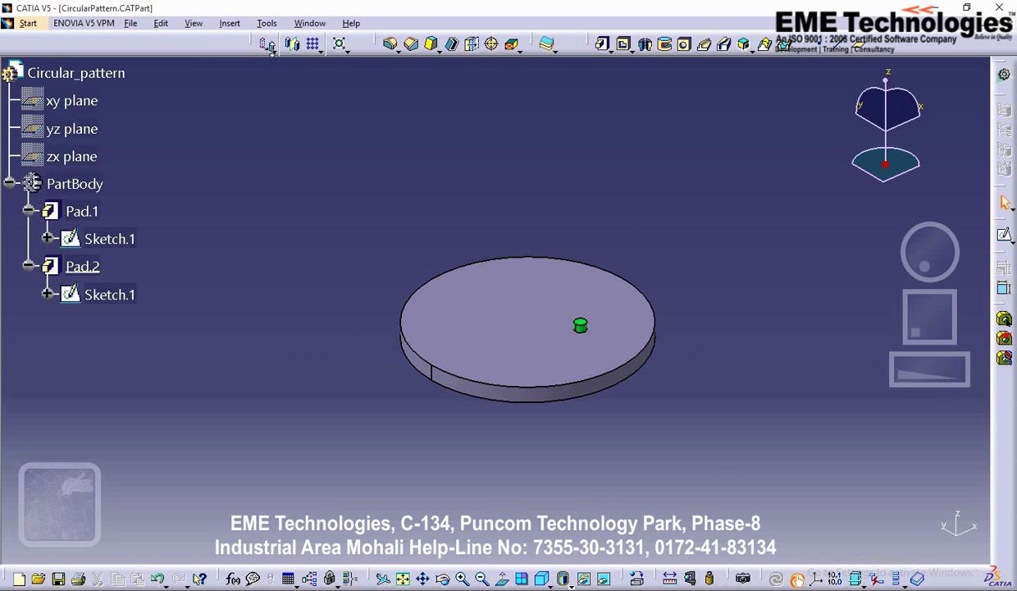
# Start a Rotation on the disc's PartBody, agree to keep the transformation specifications, and place the rotation definition beside the disc
pyautogui.click(270, 48)
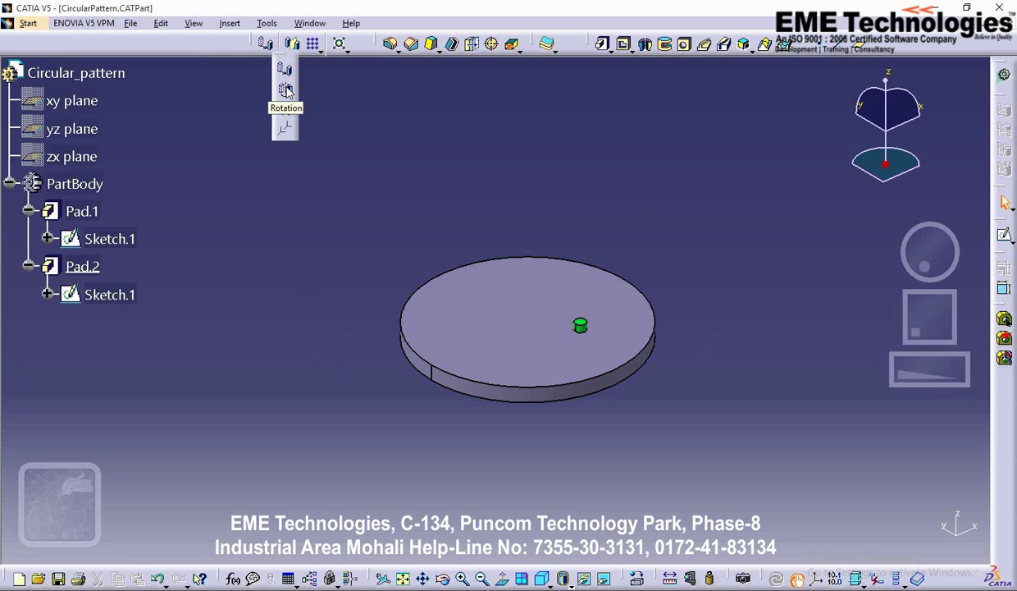
pyautogui.click(285, 89)
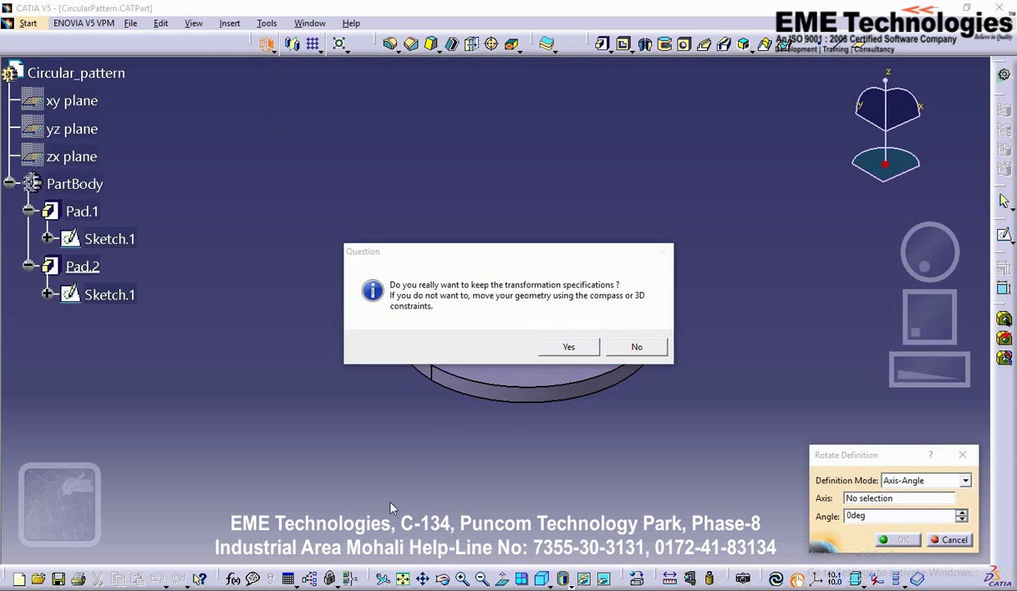
pyautogui.moveTo(490, 254); pyautogui.dragTo(484, 256)
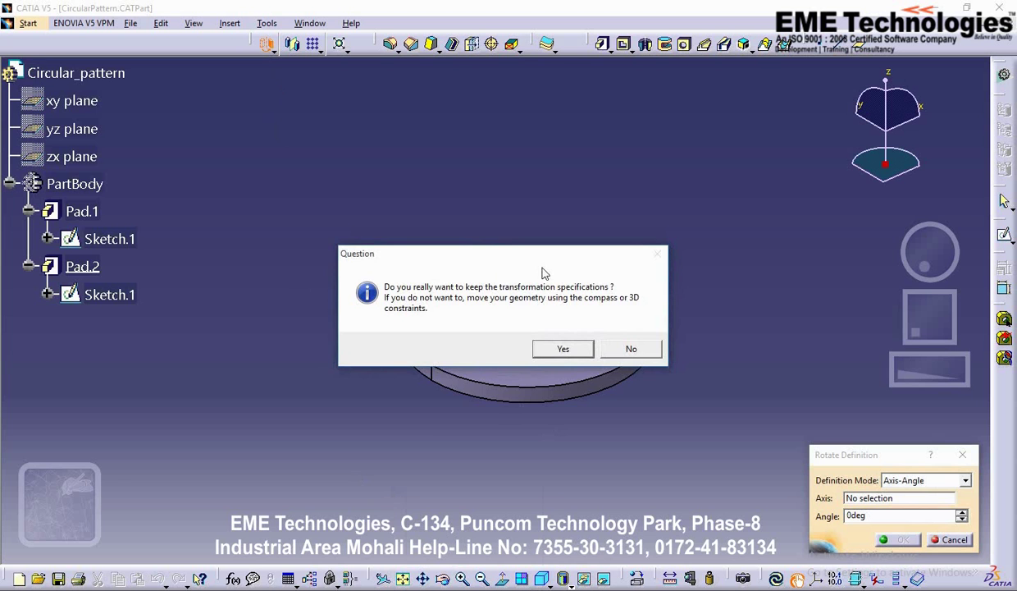
pyautogui.moveTo(491, 257); pyautogui.dragTo(478, 260)
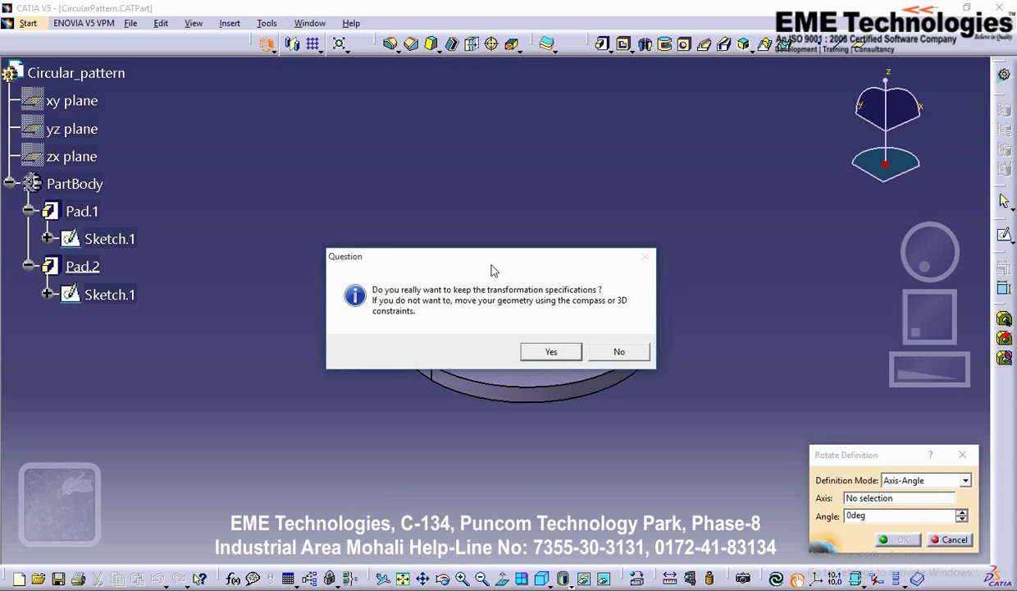
pyautogui.click(547, 351)
pyautogui.moveTo(821, 458); pyautogui.dragTo(201, 373)
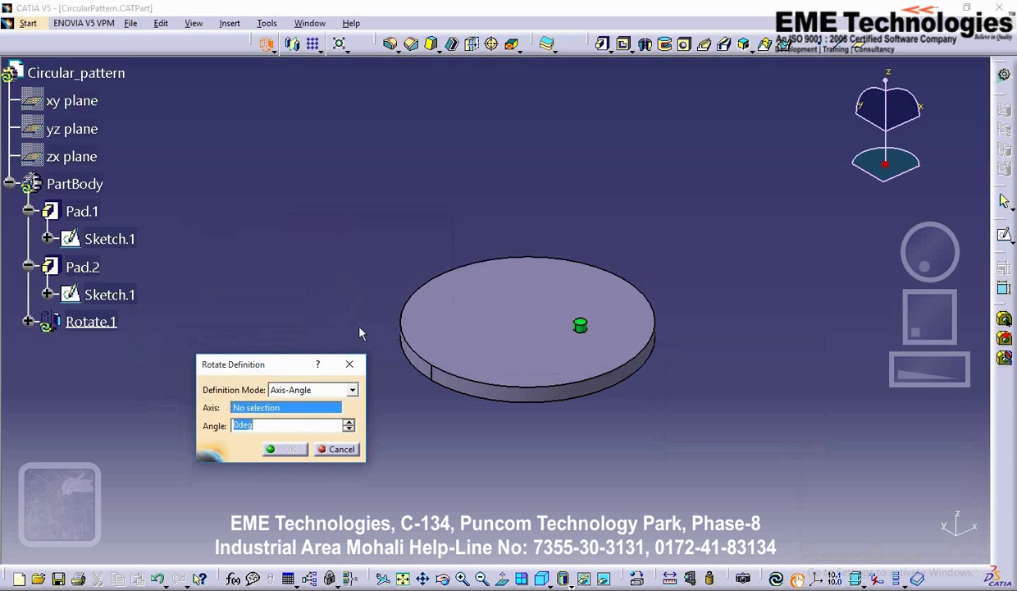
pyautogui.moveTo(262, 364); pyautogui.dragTo(269, 363)
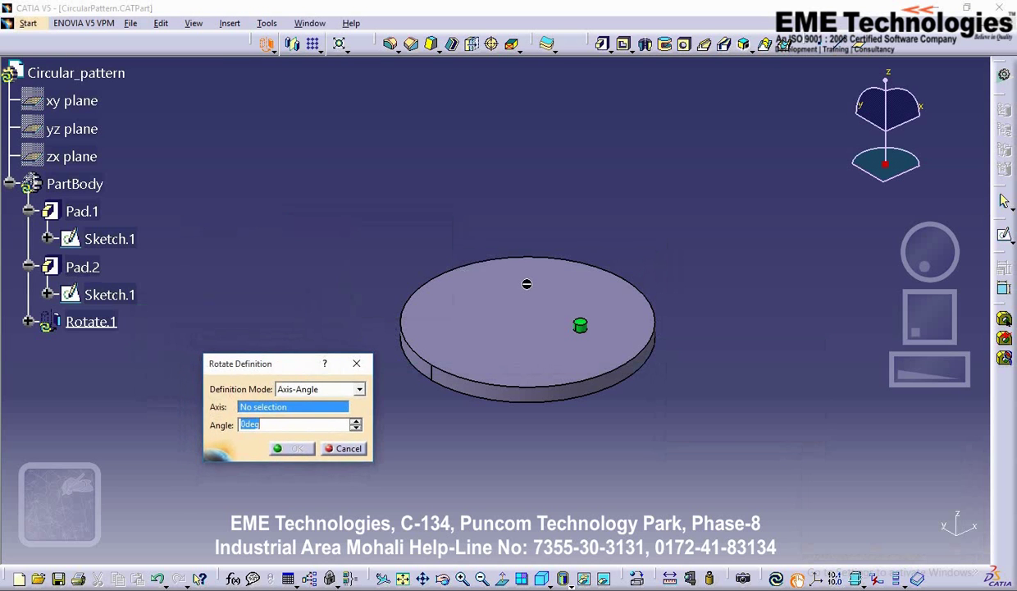
pyautogui.moveTo(243, 363); pyautogui.dragTo(237, 365)
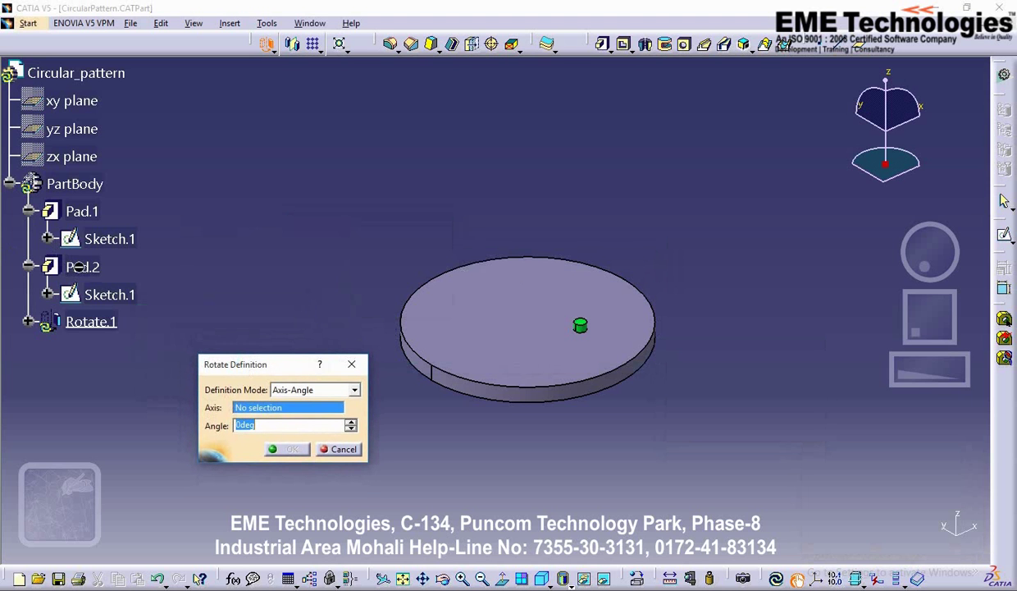
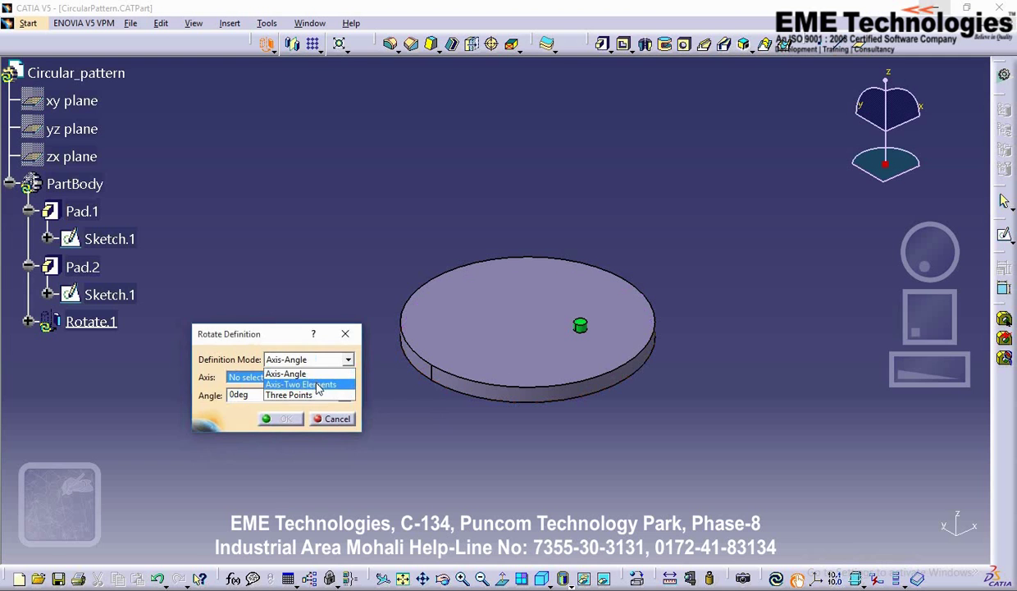
# Set the rotation's definition mode to Axis-Two Elements and examine its axis, first element and second element inputs
pyautogui.click(318, 385)
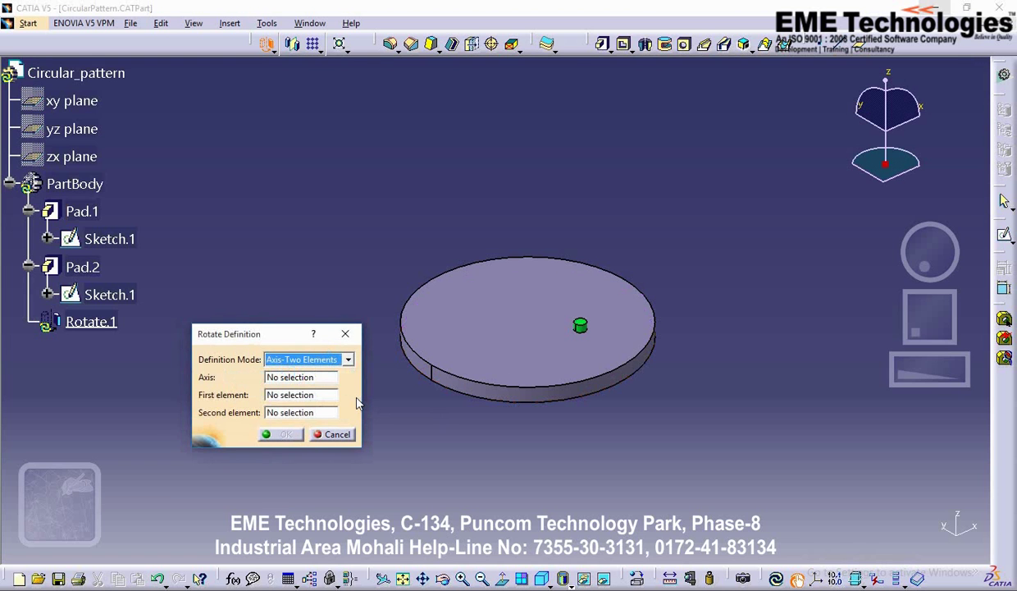
pyautogui.click(287, 376)
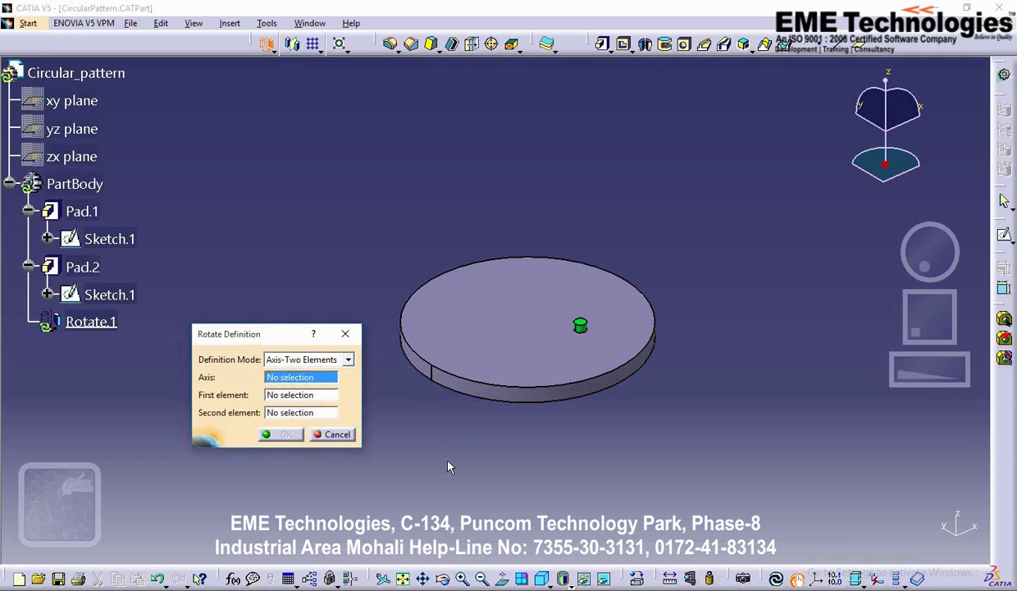
pyautogui.moveTo(282, 330); pyautogui.dragTo(285, 325)
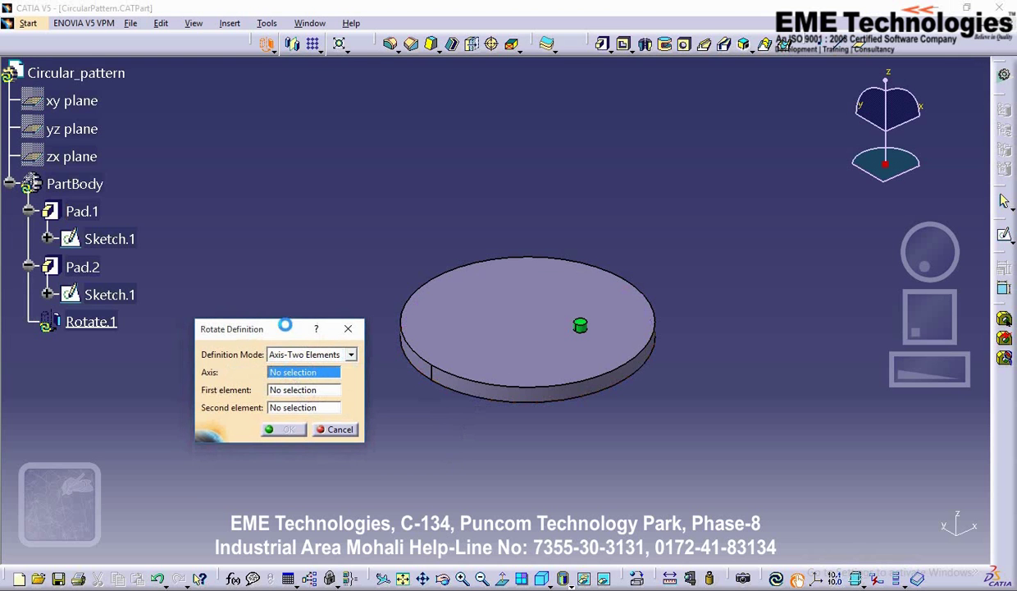
pyautogui.click(274, 387)
pyautogui.click(290, 405)
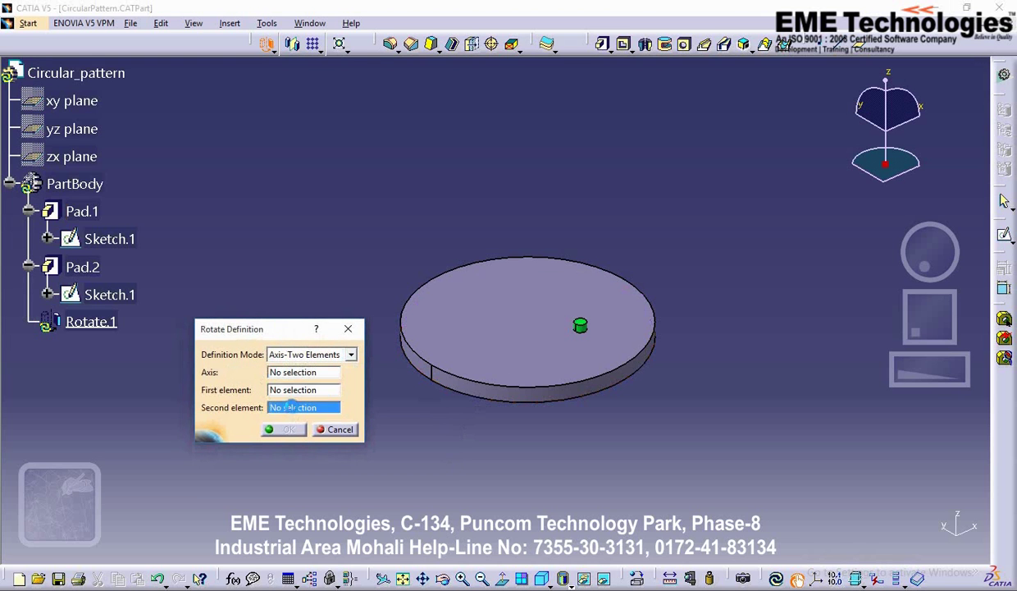
pyautogui.click(287, 389)
pyautogui.click(289, 406)
pyautogui.click(297, 391)
pyautogui.click(295, 407)
pyautogui.click(296, 373)
pyautogui.click(299, 391)
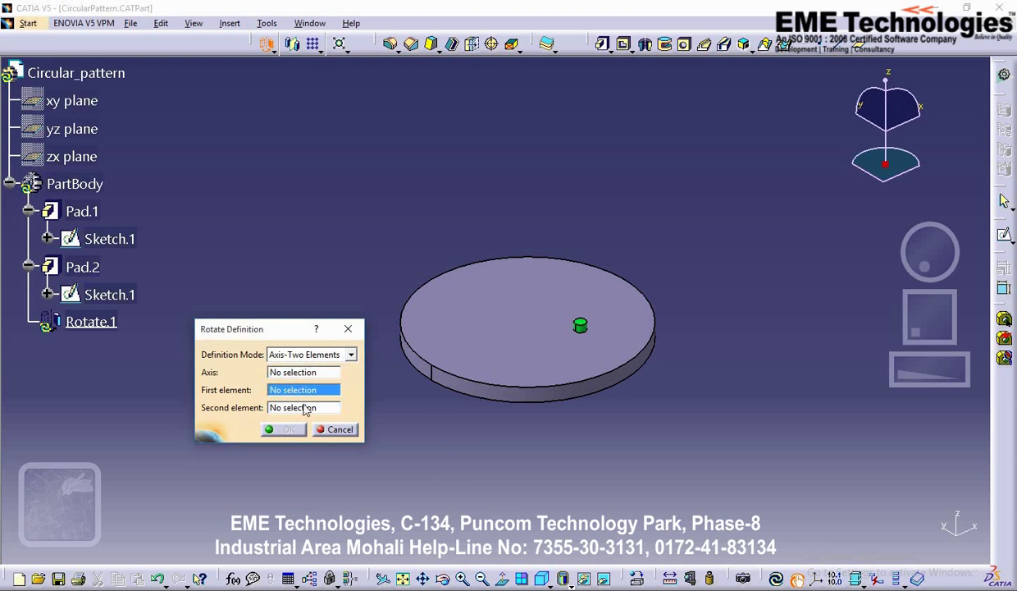
pyautogui.click(304, 407)
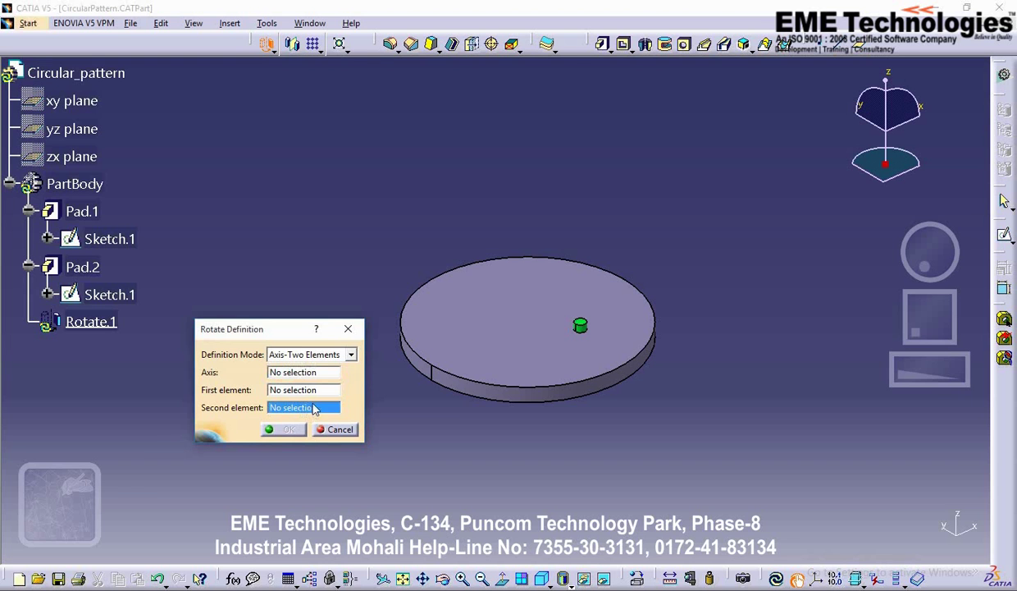
pyautogui.click(295, 371)
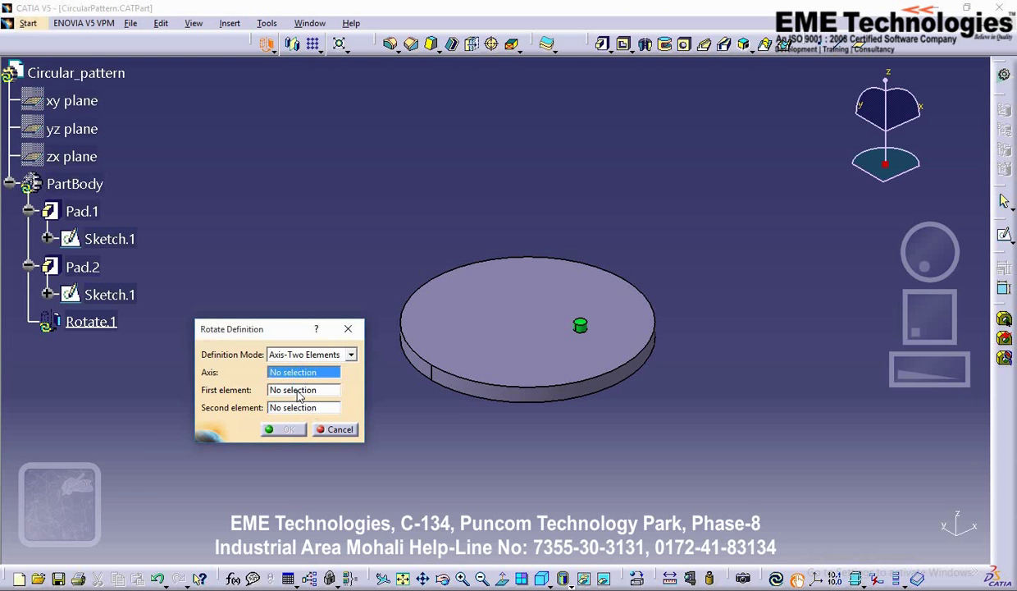
pyautogui.click(292, 390)
pyautogui.click(301, 408)
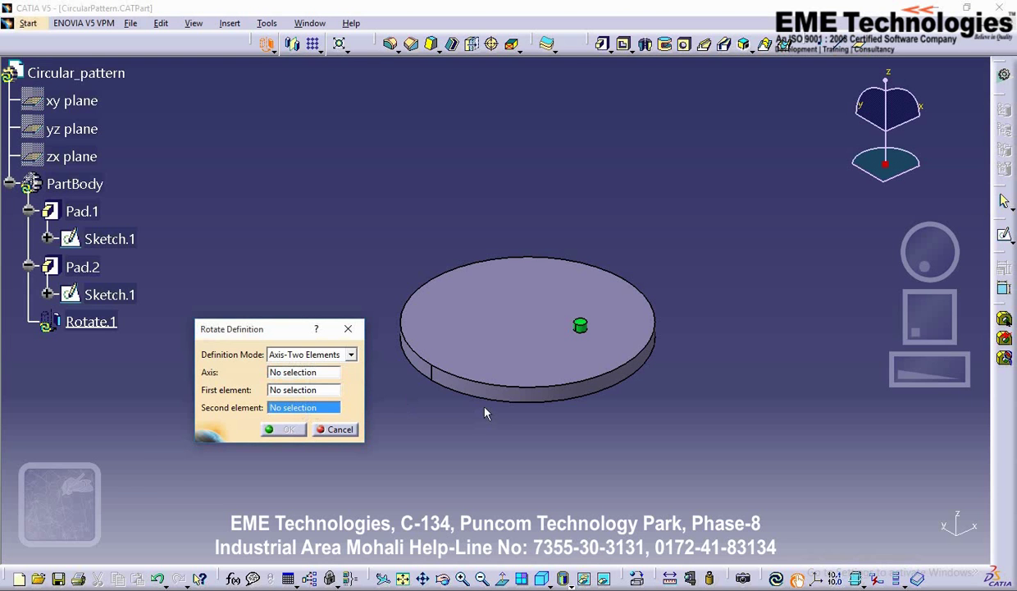
pyautogui.click(297, 371)
pyautogui.click(314, 391)
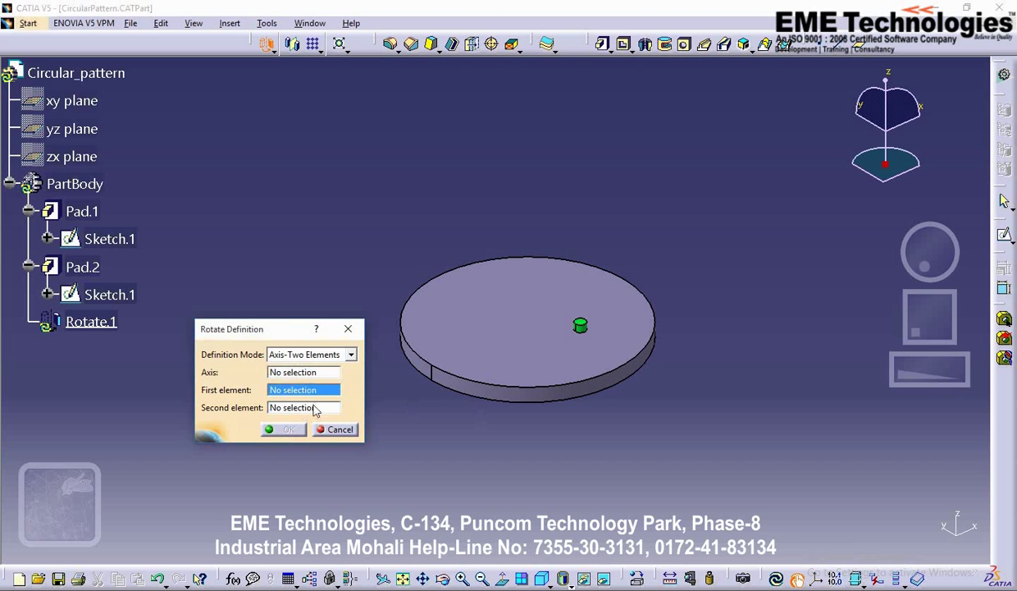
pyautogui.click(313, 406)
pyautogui.click(283, 371)
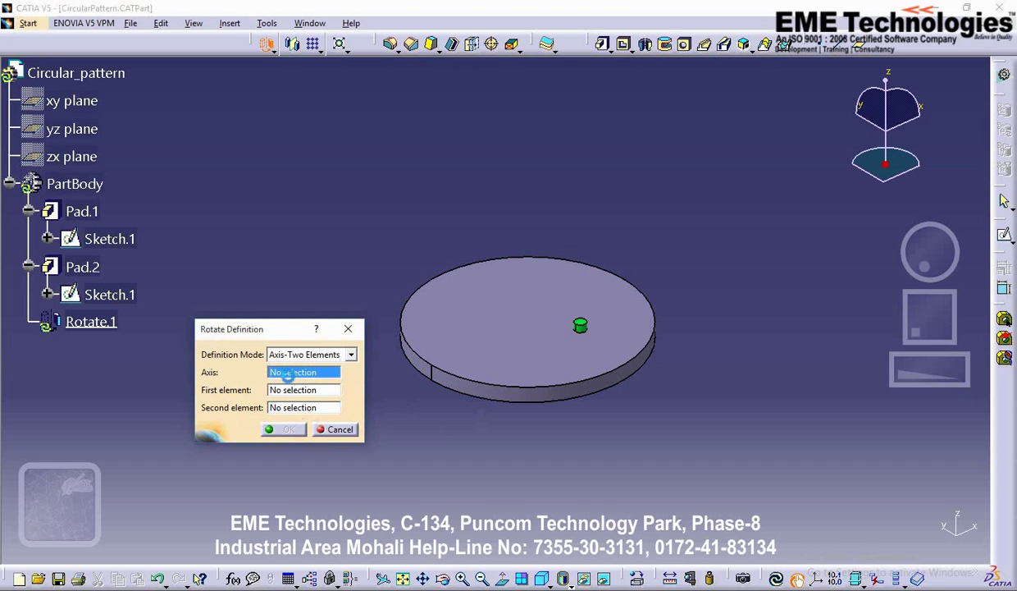
pyautogui.click(285, 390)
pyautogui.click(292, 408)
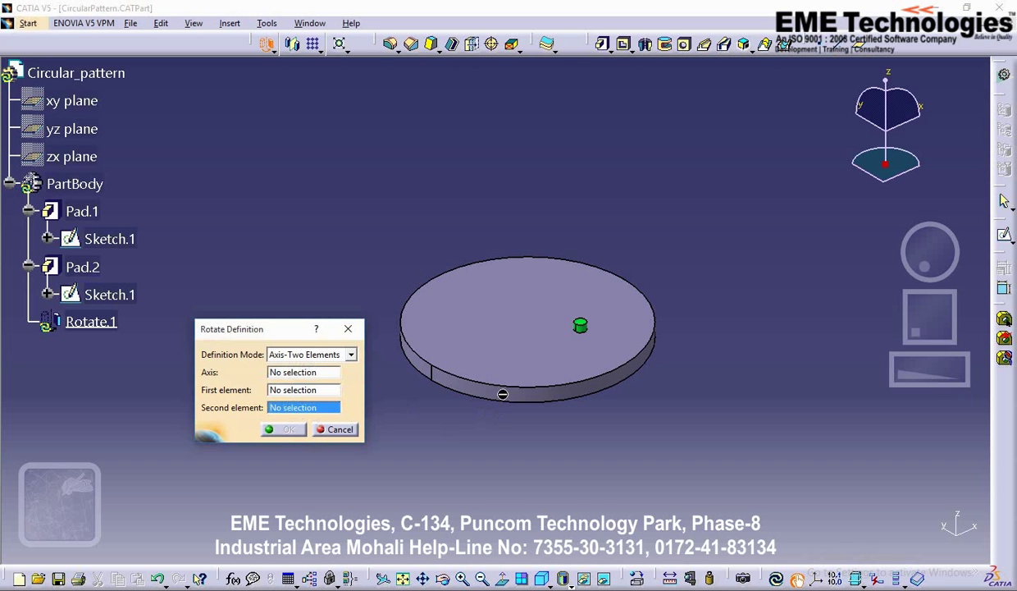
pyautogui.click(283, 371)
pyautogui.click(288, 389)
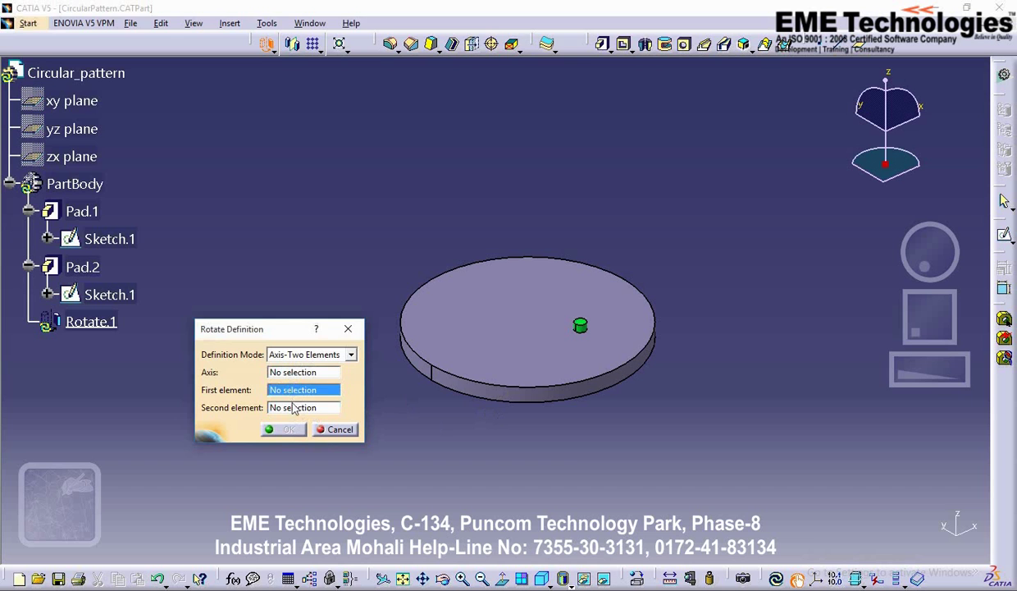
pyautogui.click(292, 408)
# Set the rotation's definition mode to Three Points and examine its first, second and third point inputs
pyautogui.click(350, 354)
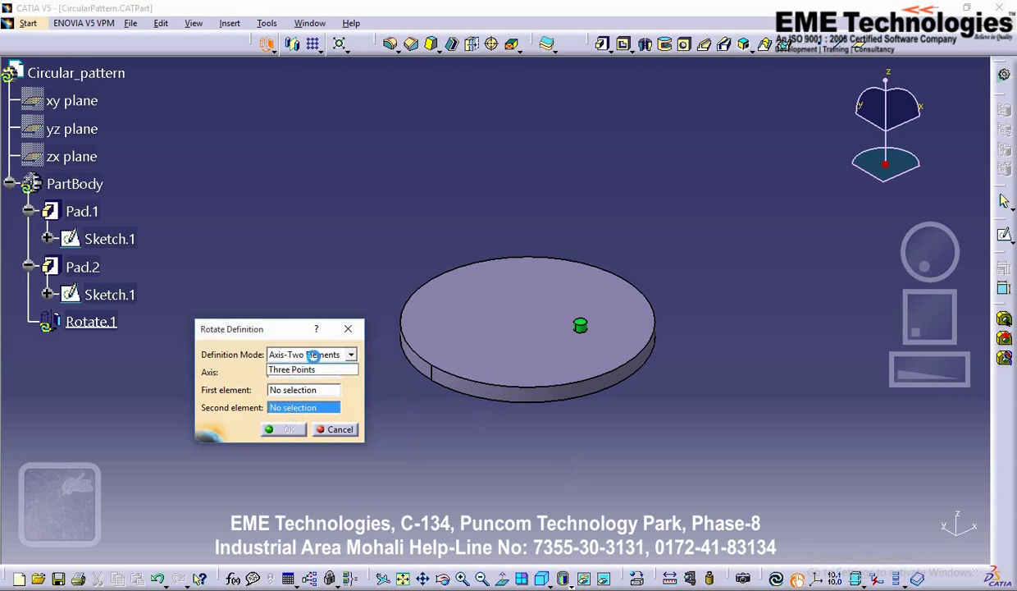
pyautogui.click(286, 388)
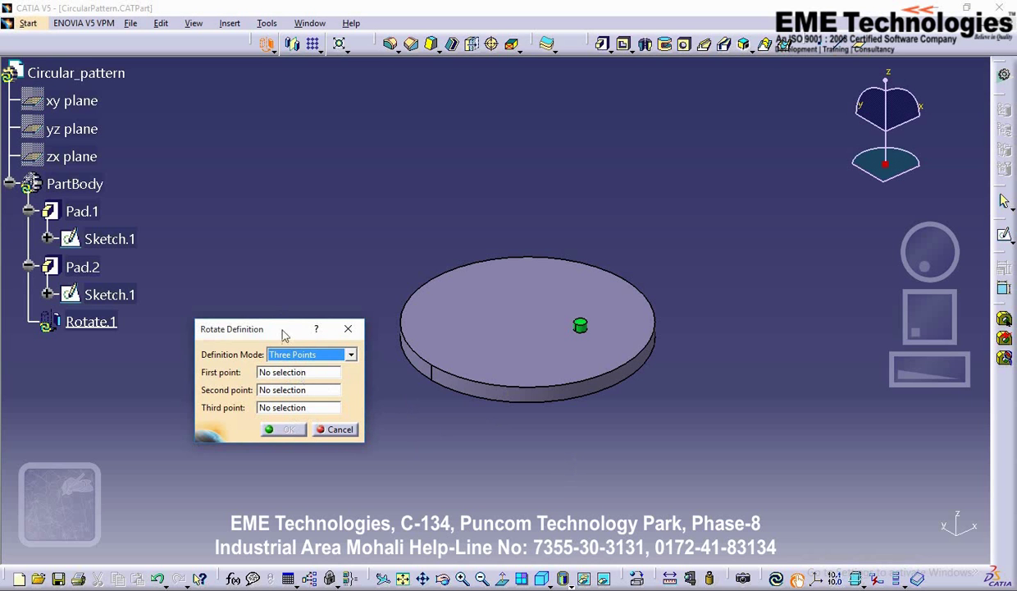
pyautogui.click(283, 372)
pyautogui.click(283, 390)
pyautogui.click(283, 407)
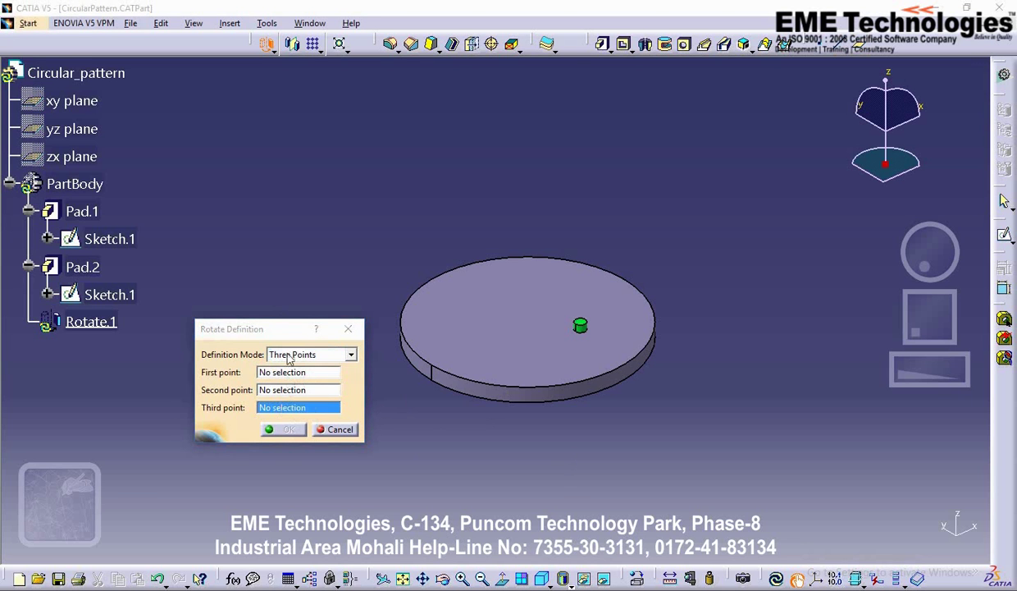
# Return the disc rotation's definition mode to Axis-Angle and move its definition clear of the model
pyautogui.moveTo(270, 329); pyautogui.dragTo(265, 331)
pyautogui.click(285, 356)
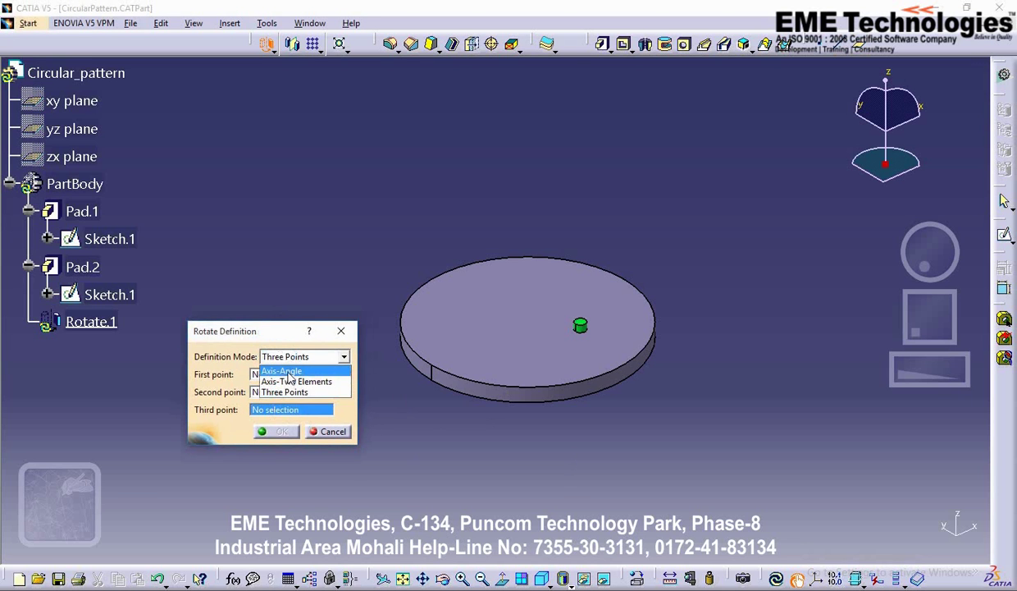
pyautogui.click(289, 372)
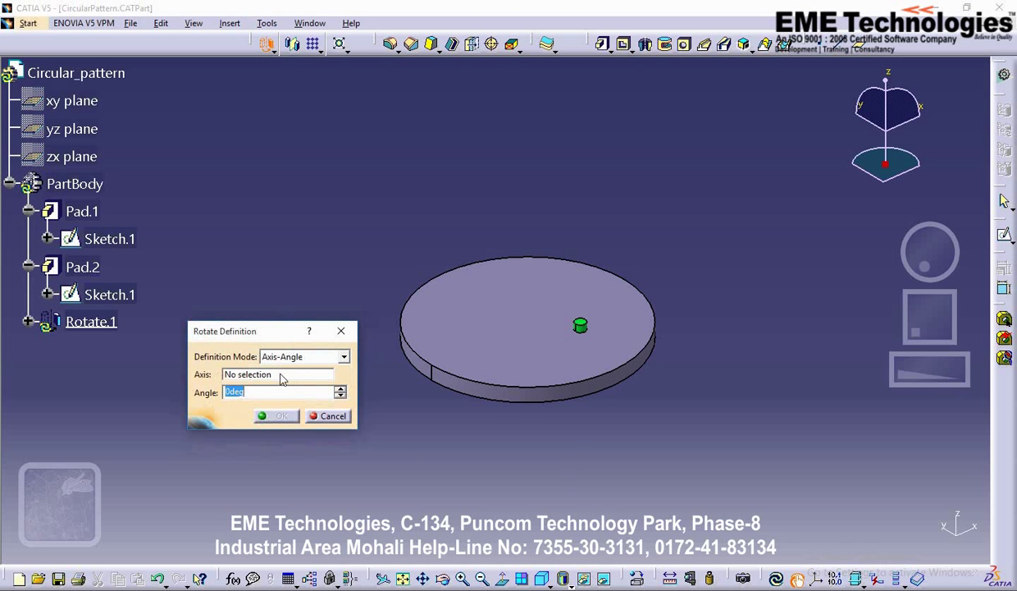
pyautogui.moveTo(259, 328); pyautogui.dragTo(260, 306)
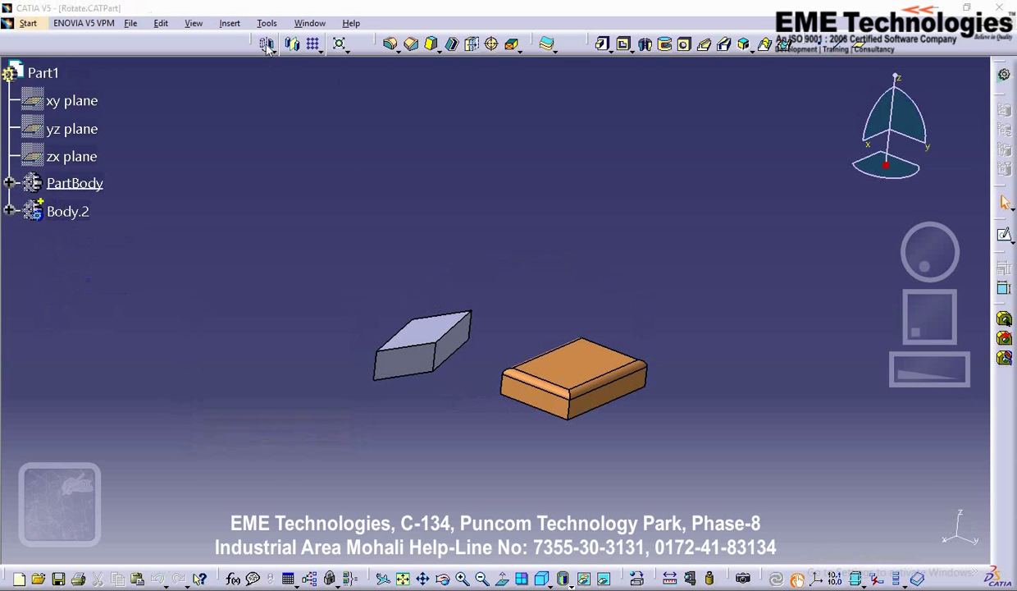
# Rotate the orange block 45 degrees about the grey block's upper edge facing it, keeping the transformation specifications, and expand Body.2 in the tree
pyautogui.click(266, 43)
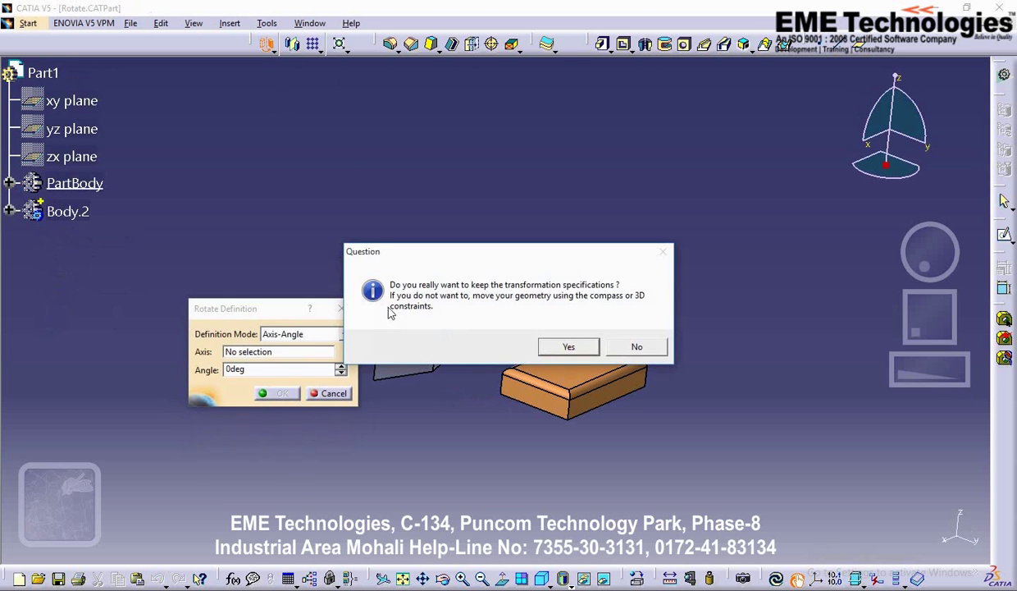
pyautogui.click(568, 346)
pyautogui.moveTo(277, 308); pyautogui.dragTo(249, 308)
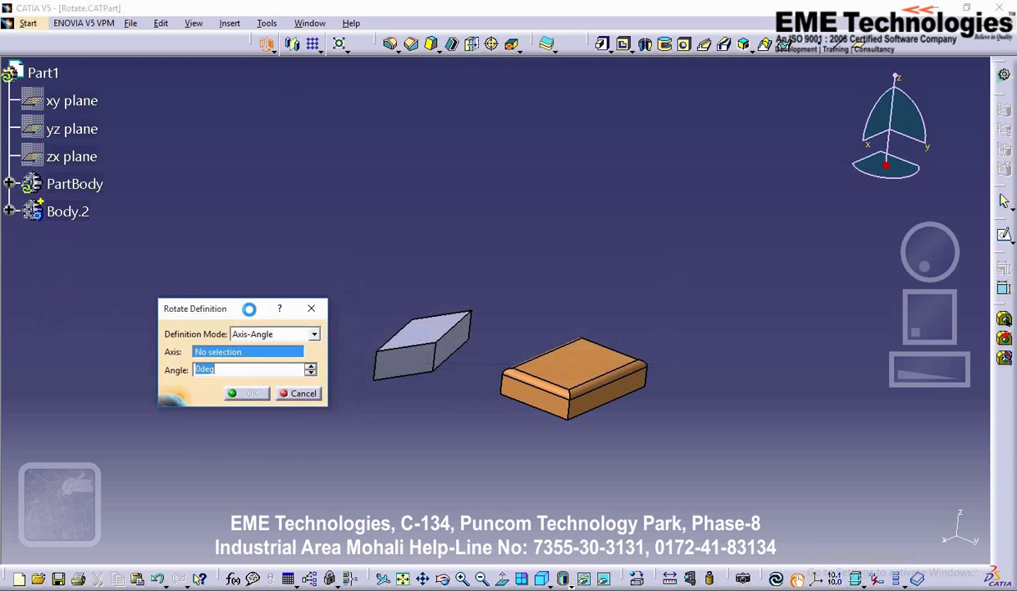
pyautogui.click(456, 322)
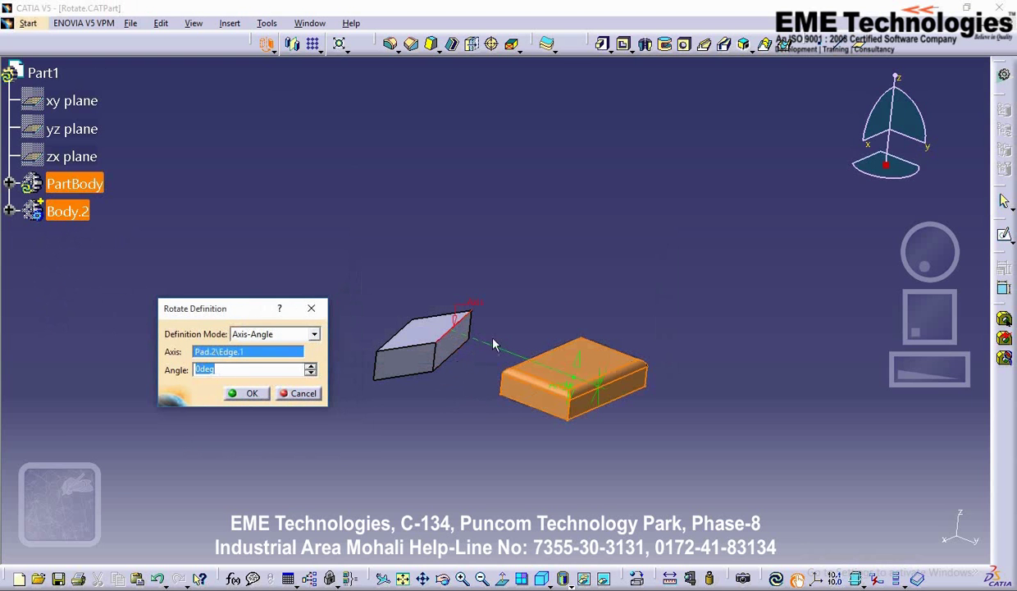
pyautogui.write('45')
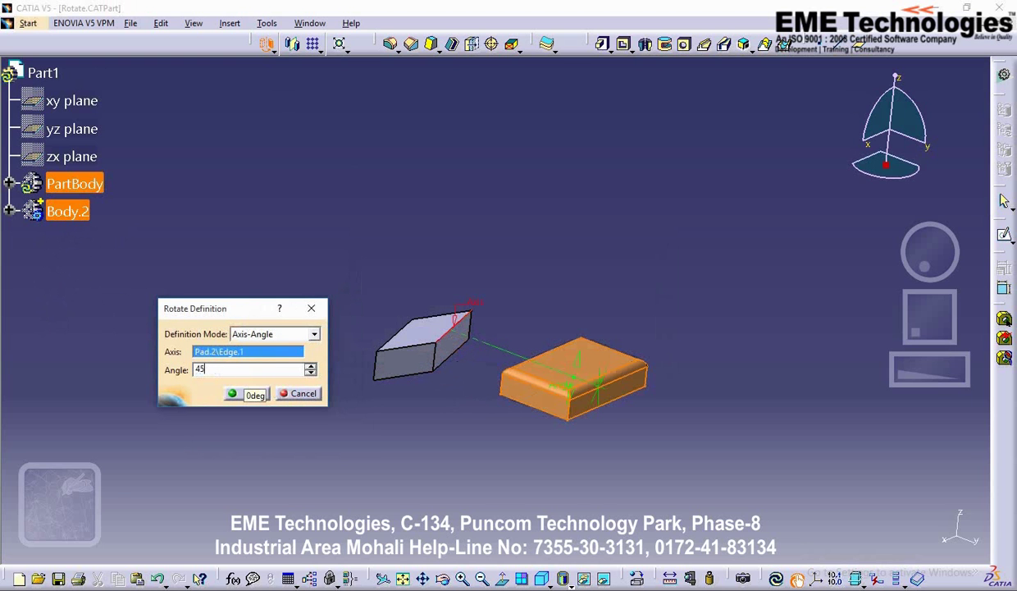
pyautogui.click(252, 394)
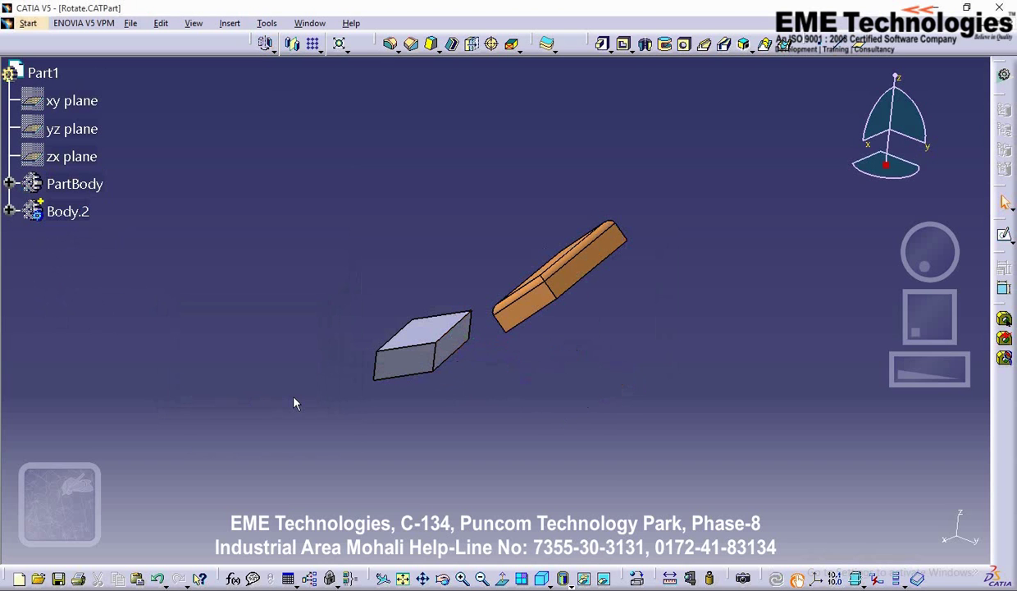
pyautogui.click(9, 211)
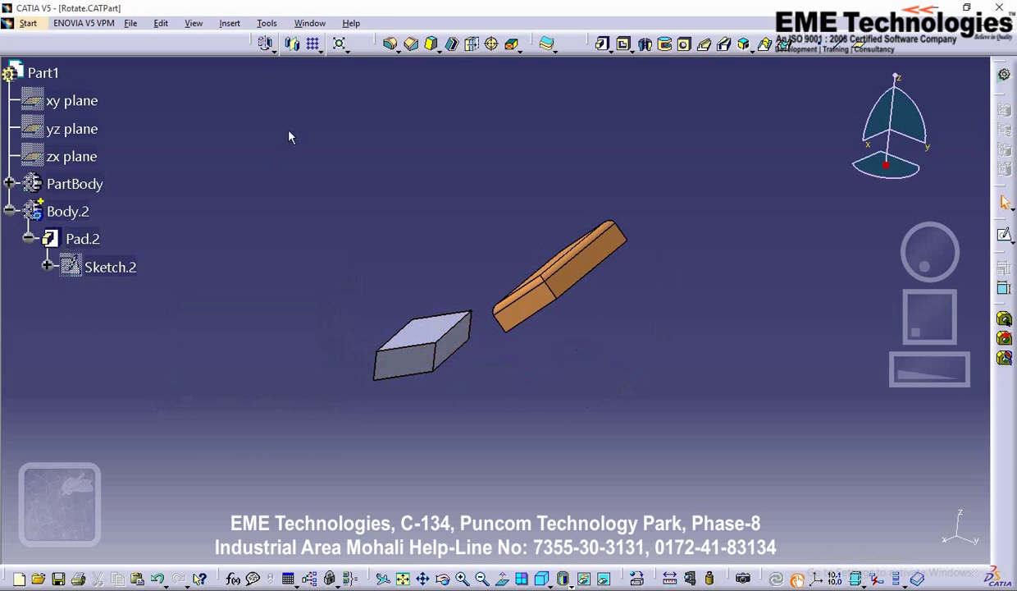
# Rotate the orange block in Axis-Two Elements mode about the grey block's upper edge facing it, using the front face's two upper vertices as elements
pyautogui.click(265, 42)
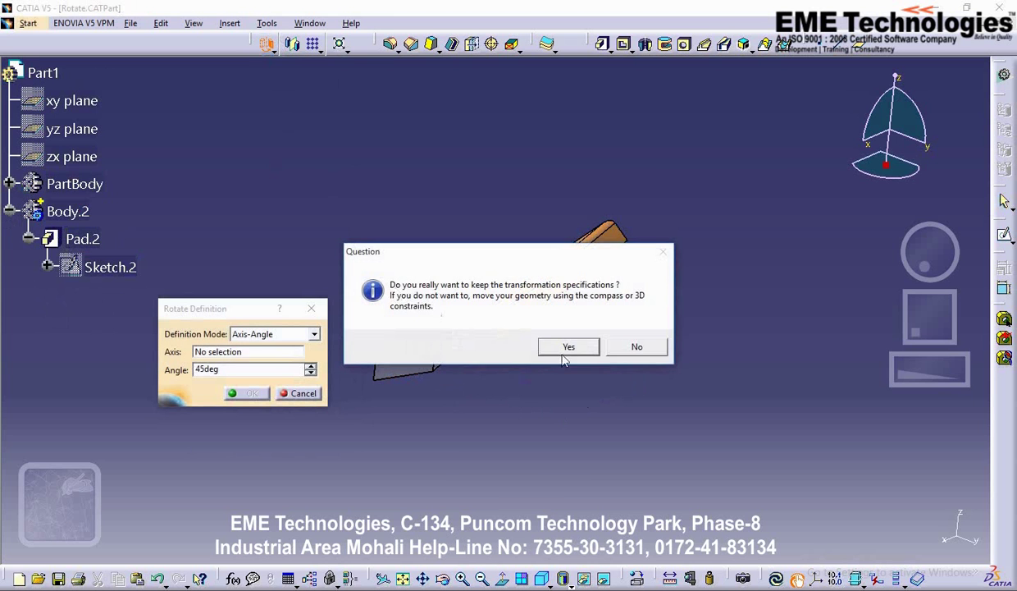
pyautogui.click(568, 346)
pyautogui.click(256, 334)
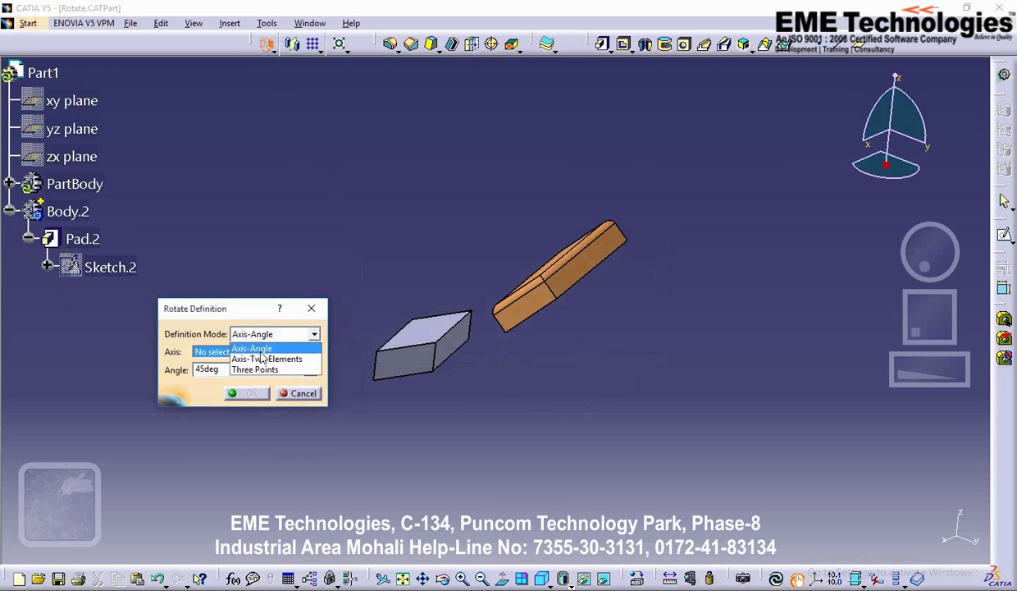
pyautogui.click(263, 358)
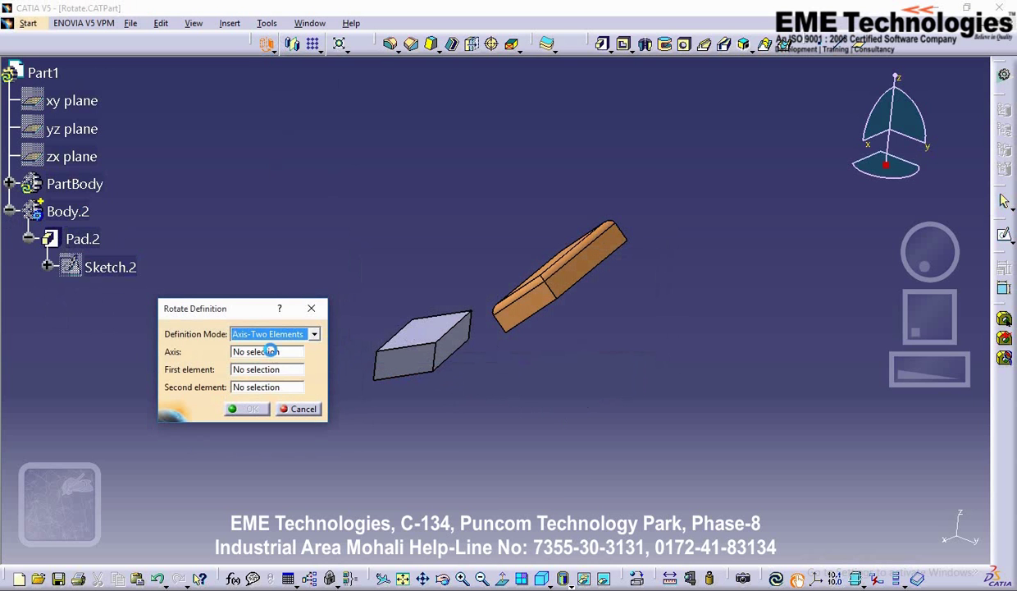
pyautogui.click(450, 330)
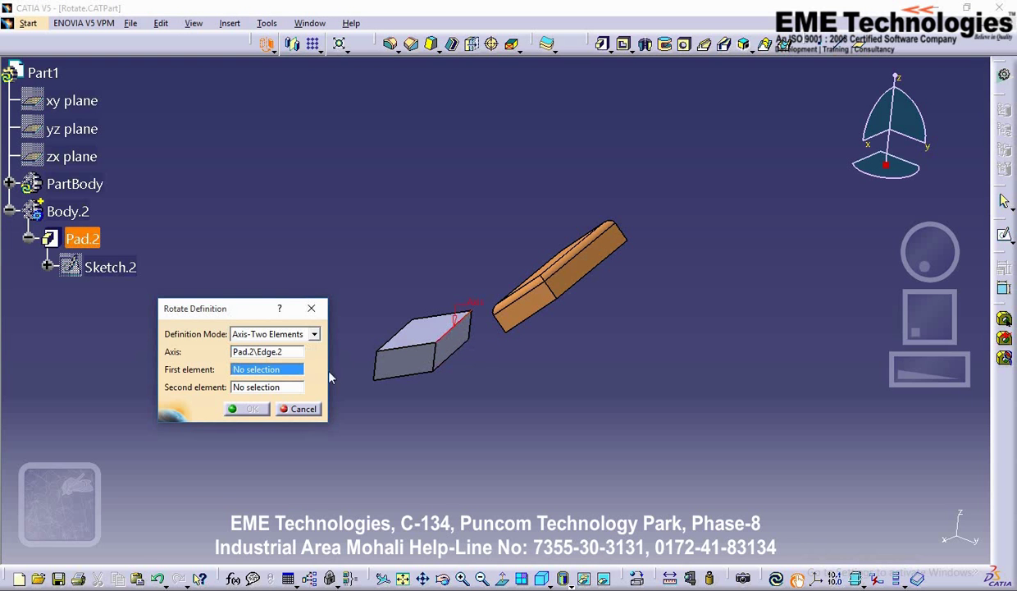
pyautogui.click(377, 351)
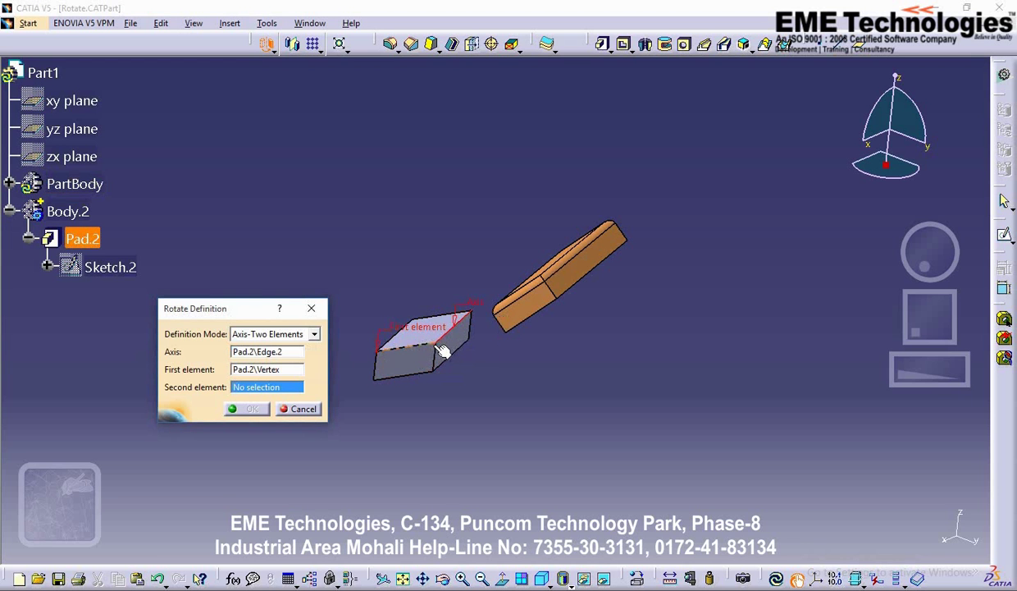
pyautogui.click(439, 348)
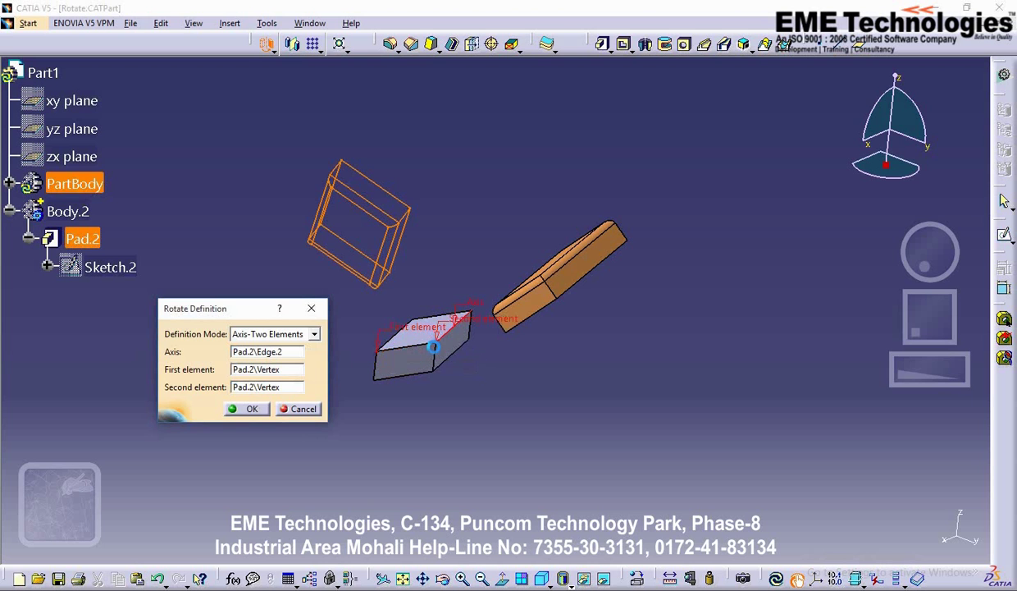
pyautogui.click(252, 408)
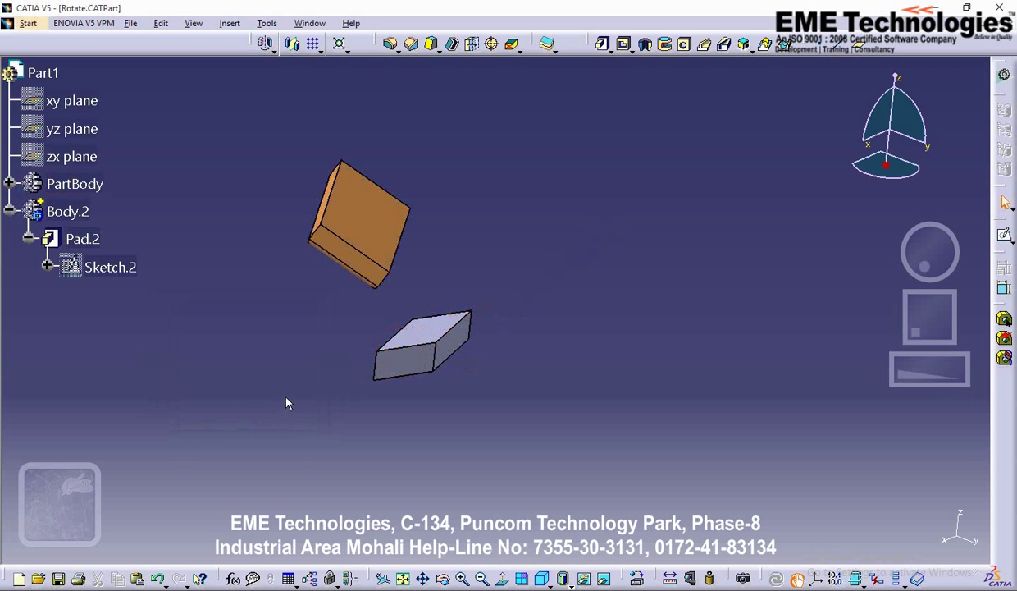
# Rotate the orange block in Three Points mode, using the grey block's front-face vertices in the order lower-left, lower-right and upper-right
pyautogui.click(267, 46)
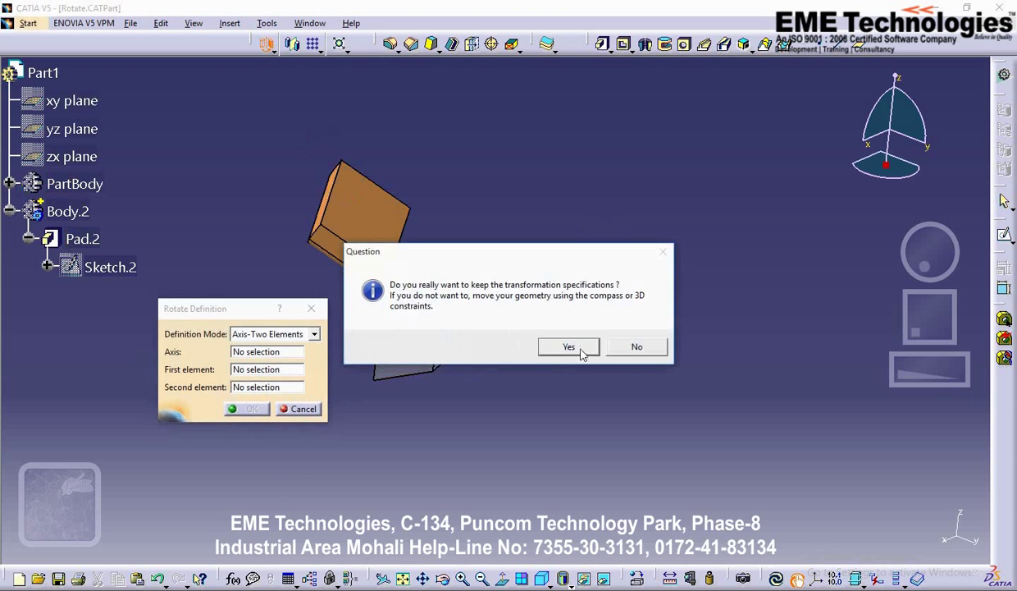
pyautogui.click(566, 345)
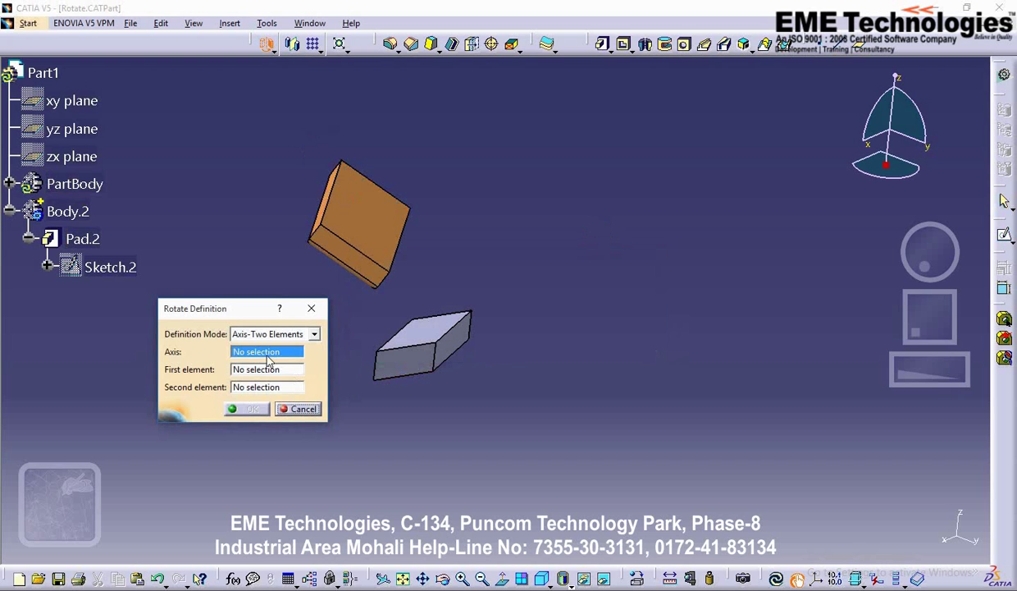
pyautogui.click(296, 333)
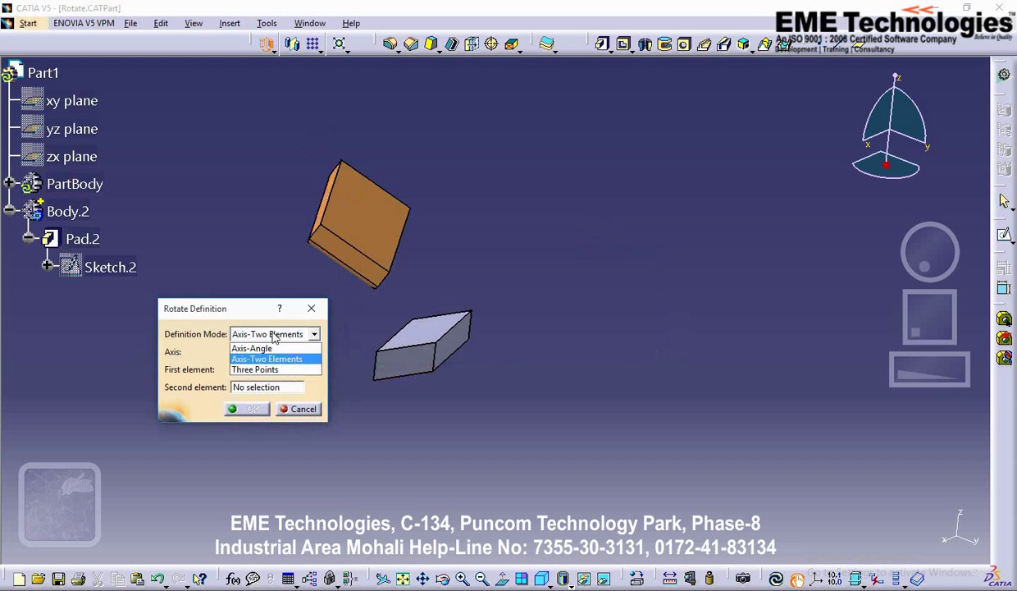
pyautogui.click(262, 368)
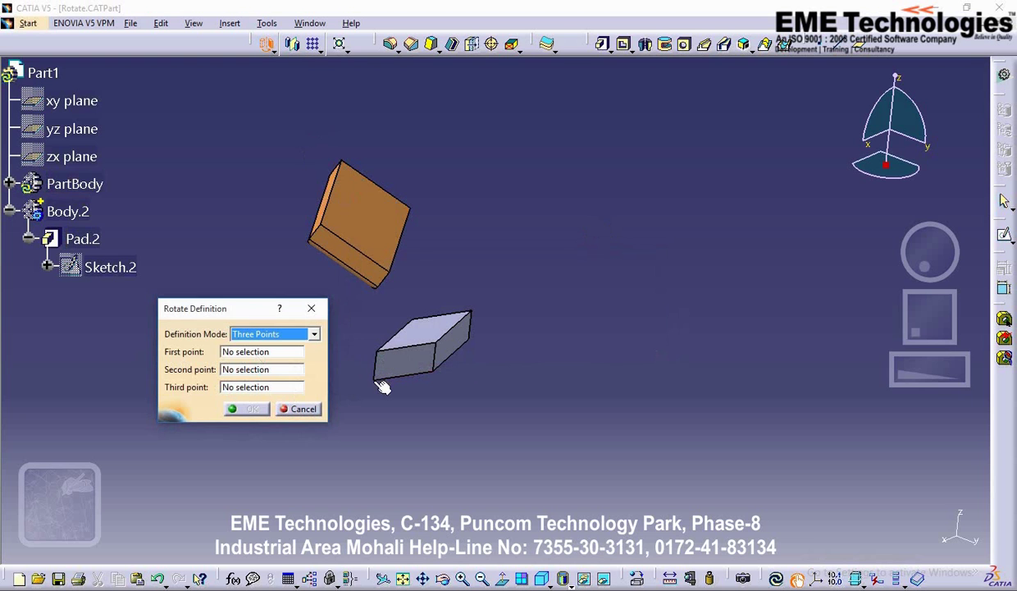
pyautogui.click(267, 351)
pyautogui.click(374, 377)
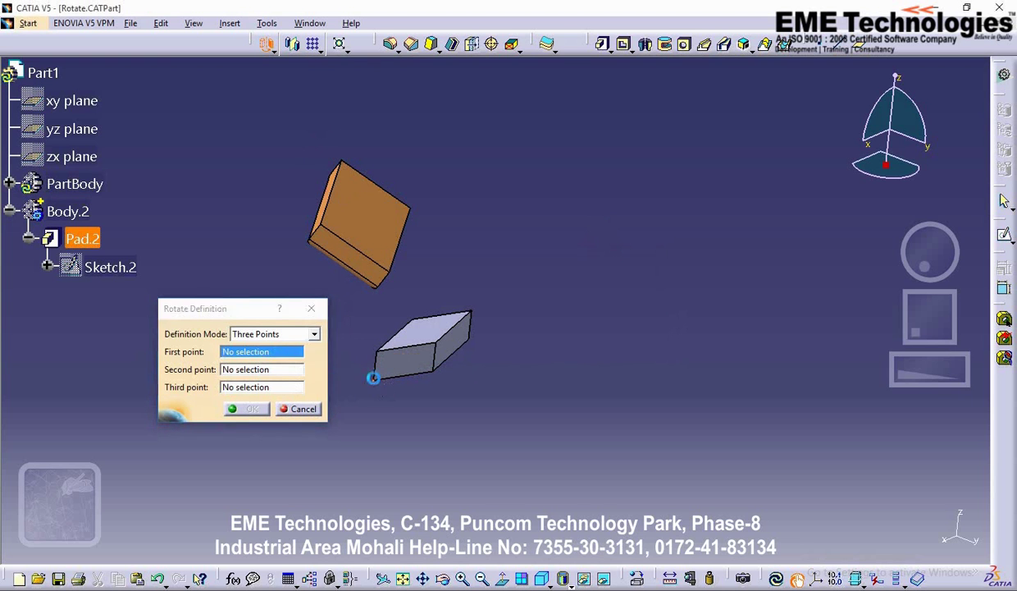
pyautogui.click(432, 372)
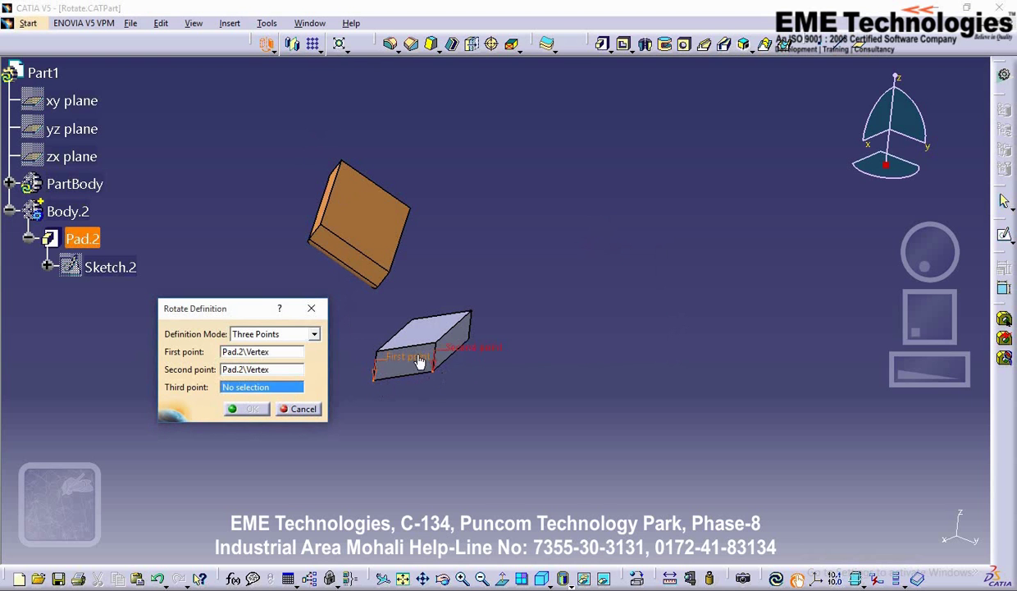
pyautogui.click(439, 341)
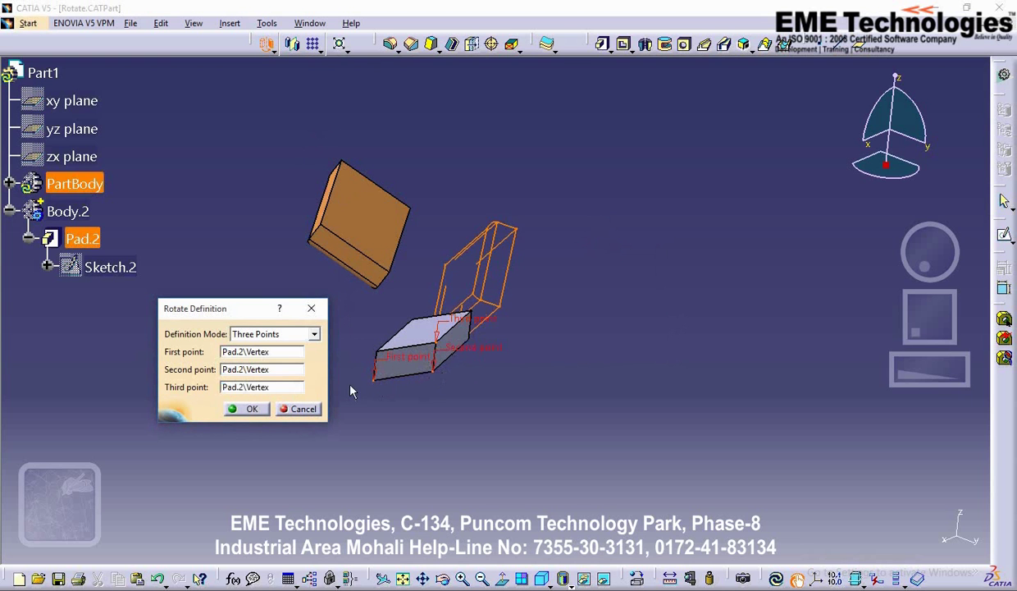
pyautogui.click(248, 409)
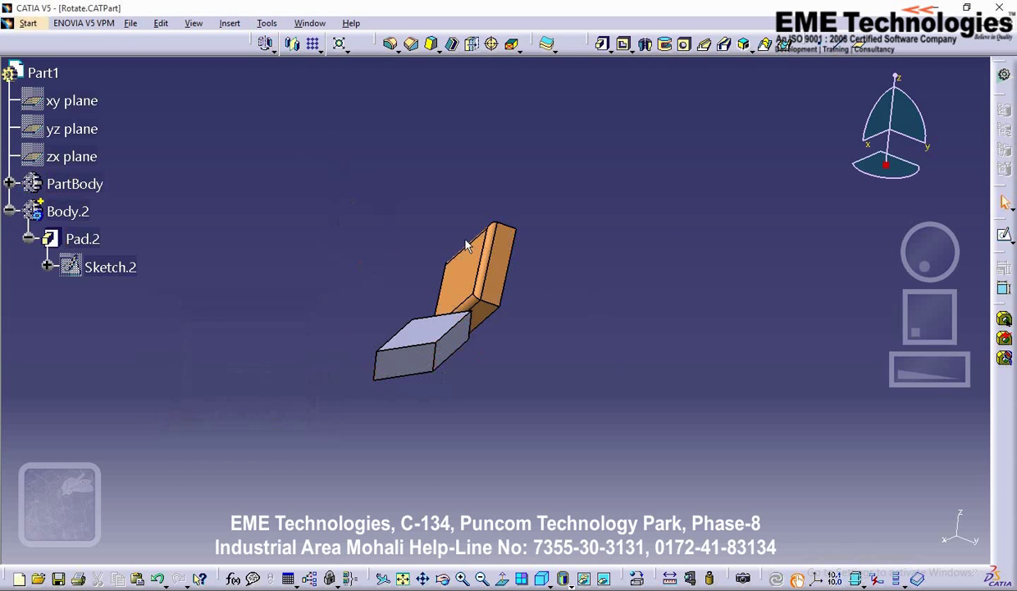
# Open Symmetry.CATPart and apply a Symmetry of the cyan body about the zx plane, keeping the transformation specifications
pyautogui.click(131, 23)
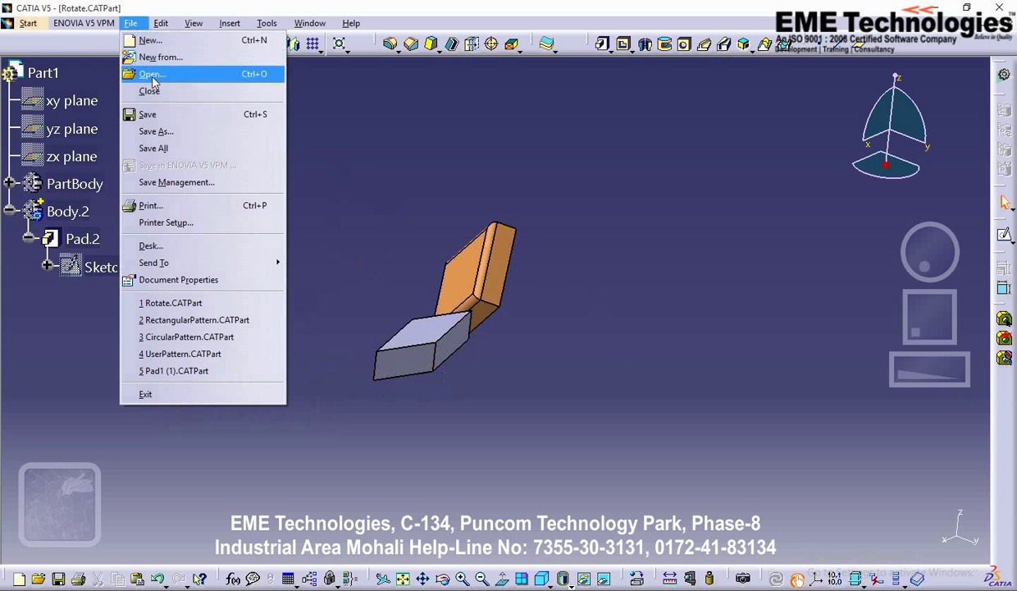
pyautogui.click(351, 108)
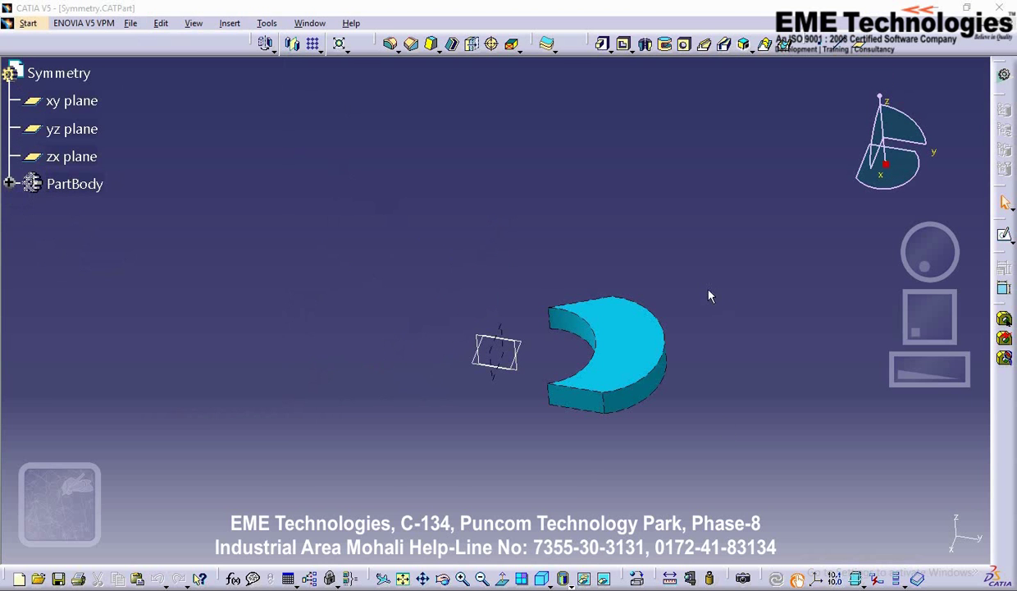
pyautogui.click(270, 47)
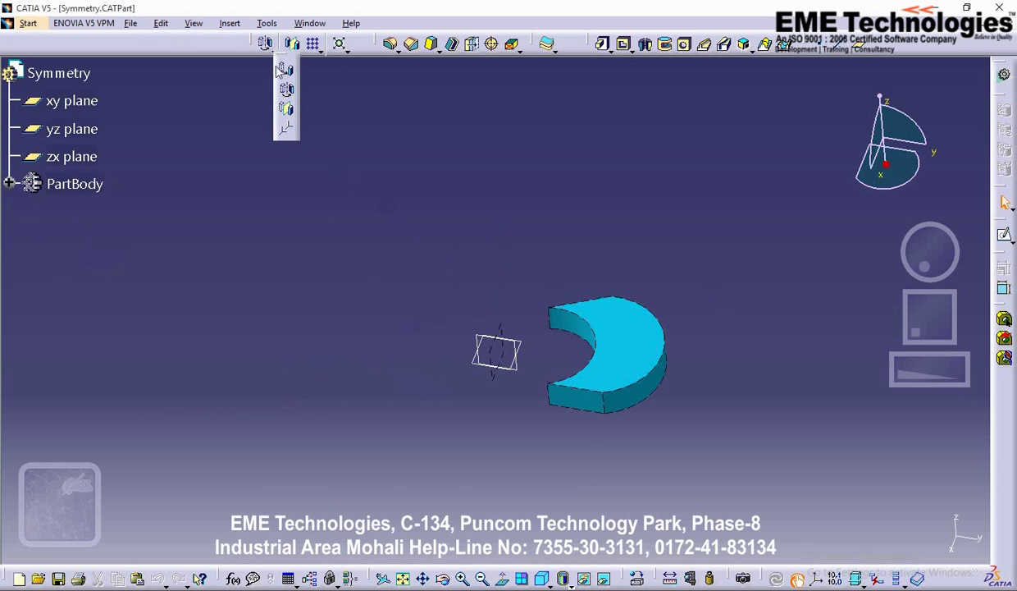
pyautogui.click(286, 110)
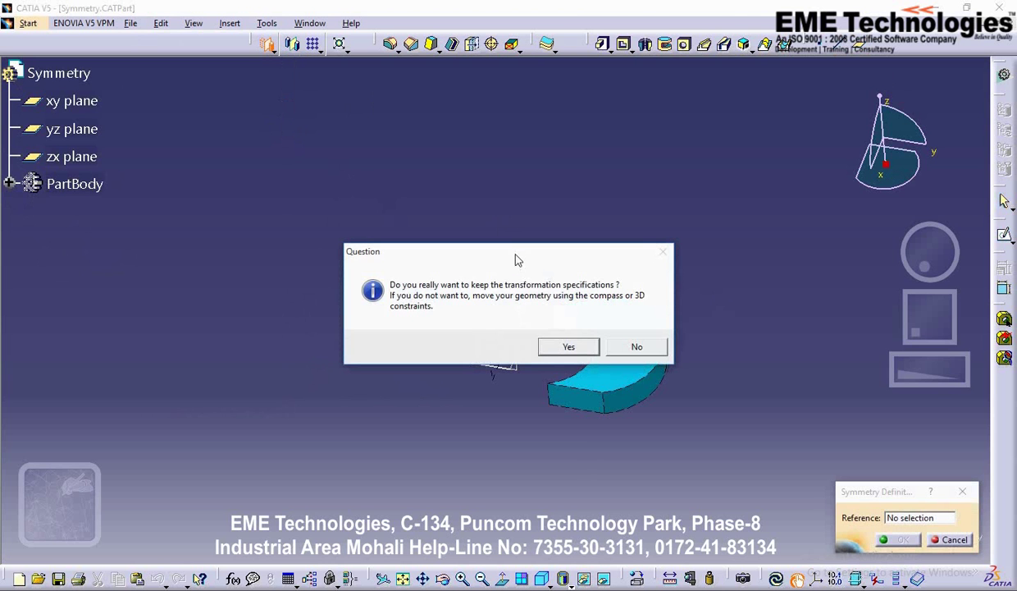
pyautogui.moveTo(516, 259); pyautogui.dragTo(384, 269)
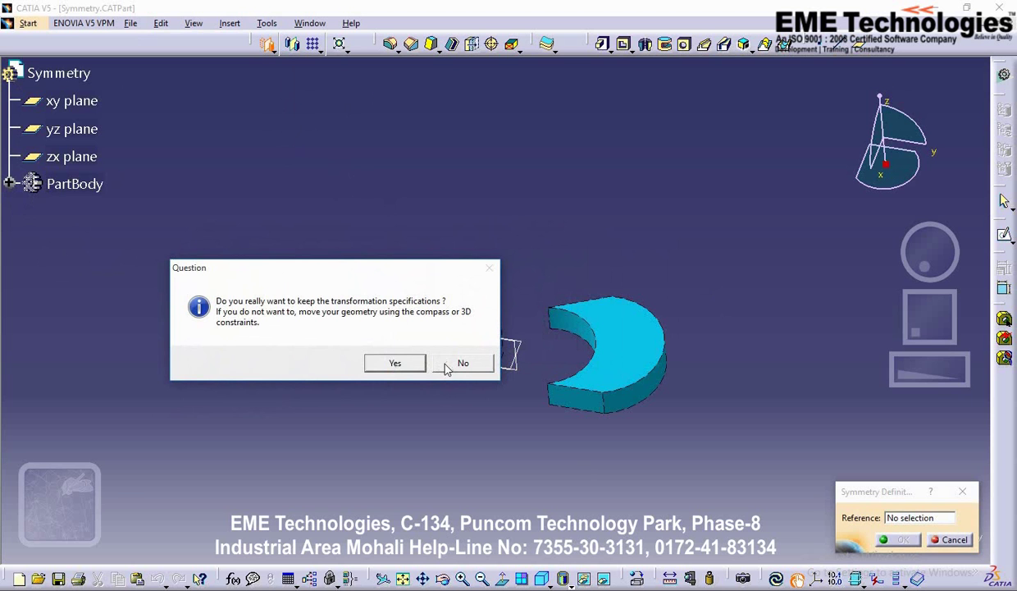
pyautogui.click(393, 361)
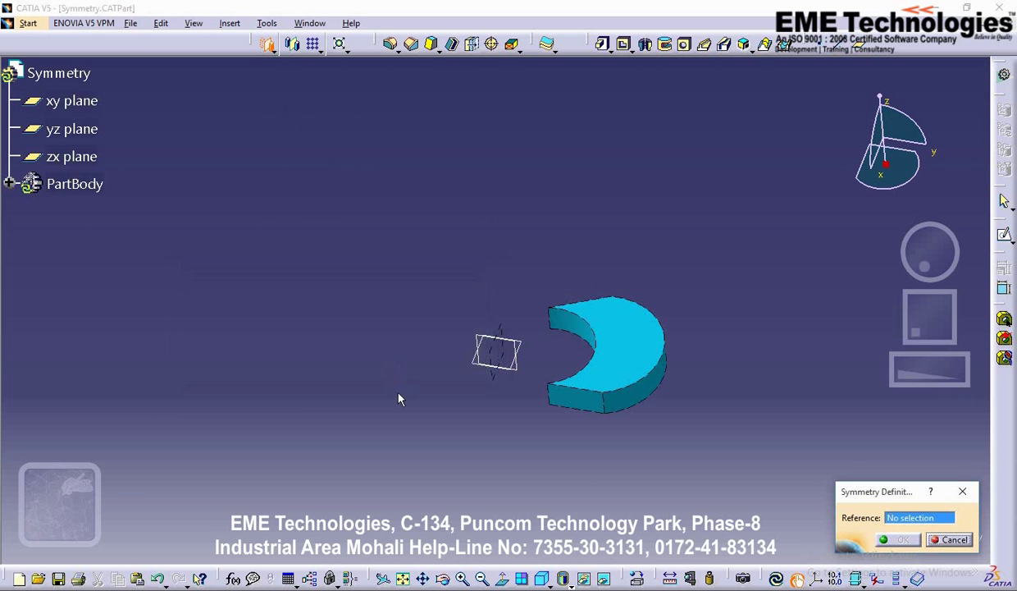
pyautogui.moveTo(857, 497); pyautogui.dragTo(241, 320)
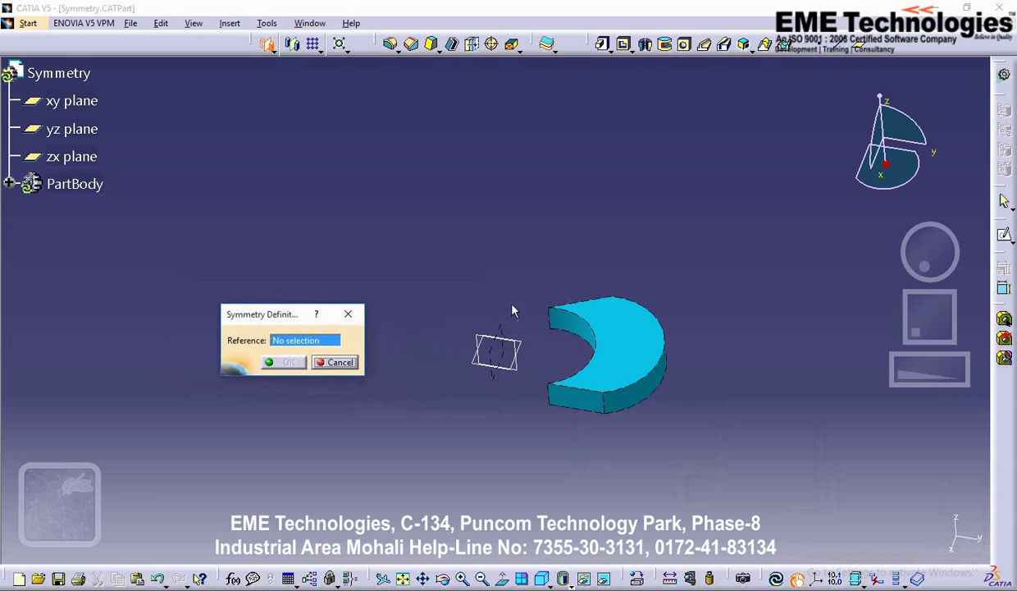
pyautogui.click(510, 331)
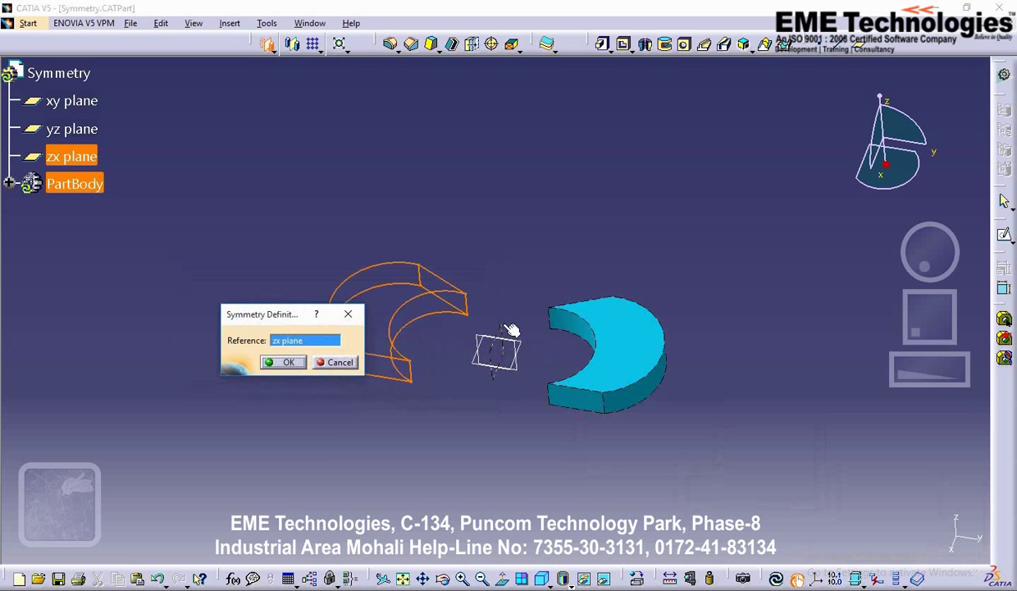
pyautogui.moveTo(276, 316); pyautogui.dragTo(195, 316)
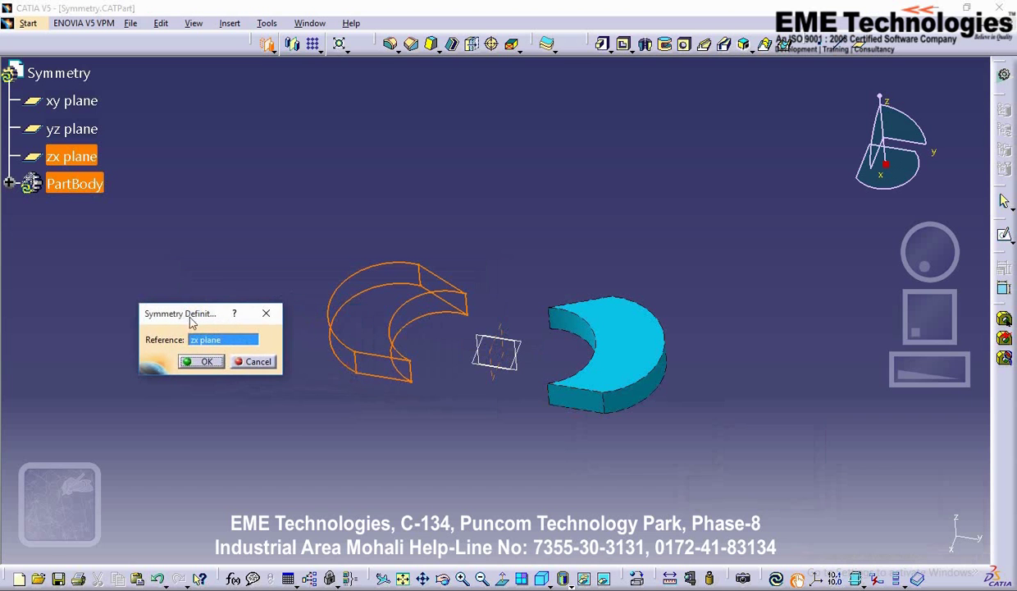
pyautogui.click(200, 361)
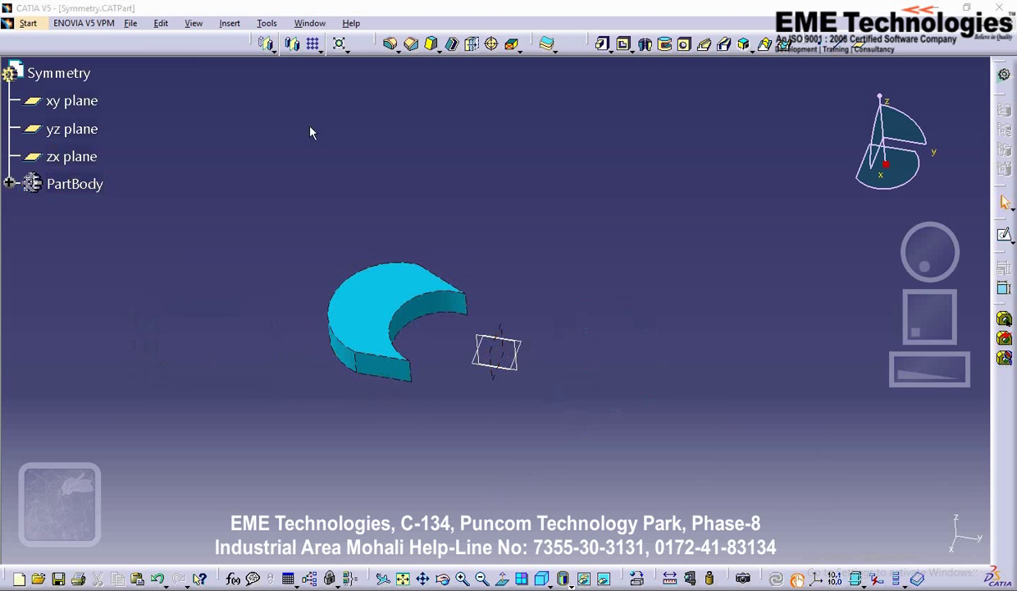
# Open the plate part with two axis systems and transform the plate from Axis System.1 to Axis System.2, keeping the transformation specifications
pyautogui.click(131, 24)
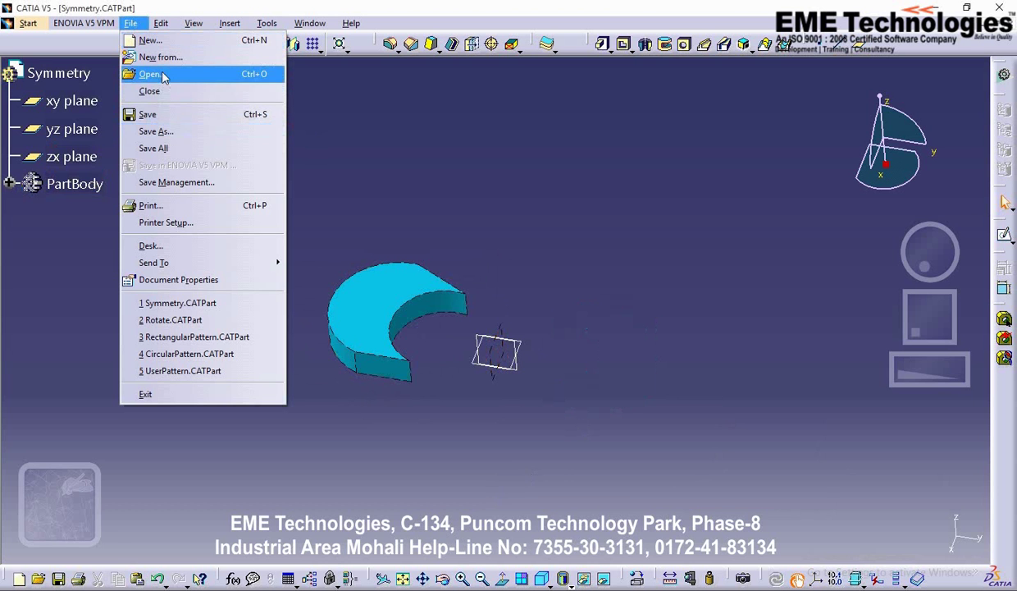
pyautogui.click(520, 184)
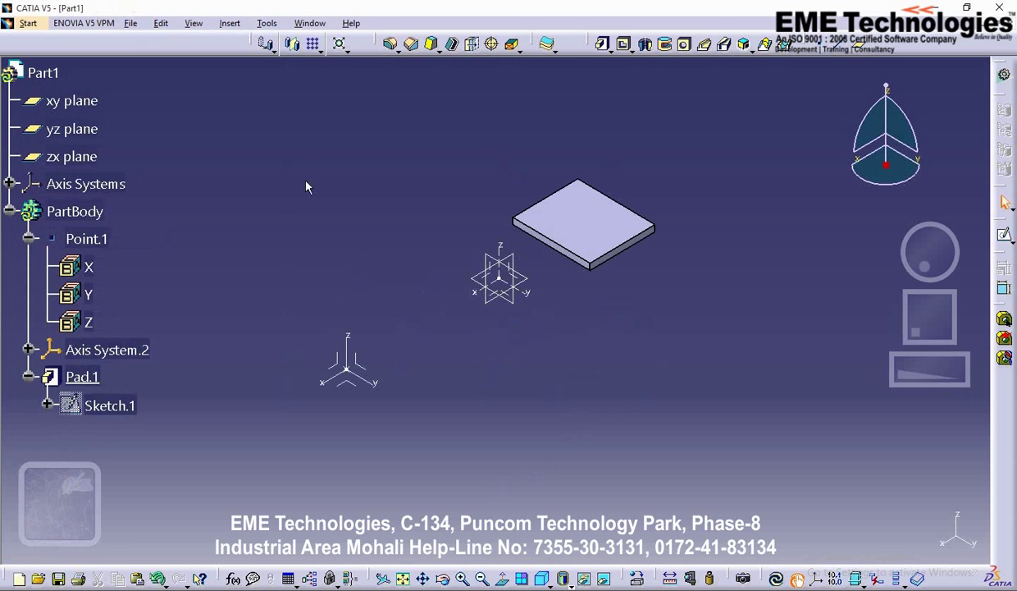
pyautogui.click(297, 50)
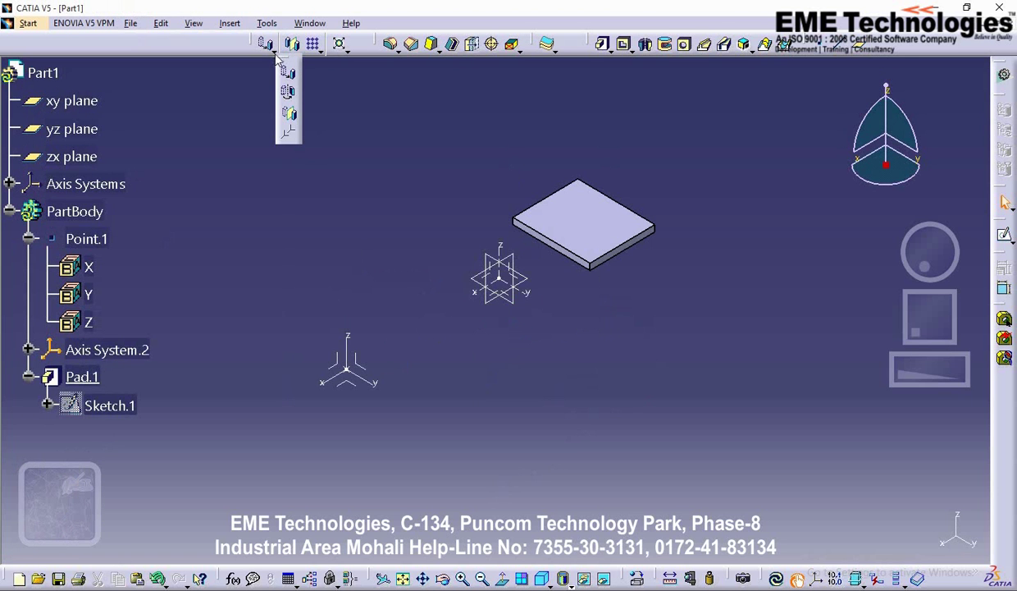
pyautogui.click(288, 133)
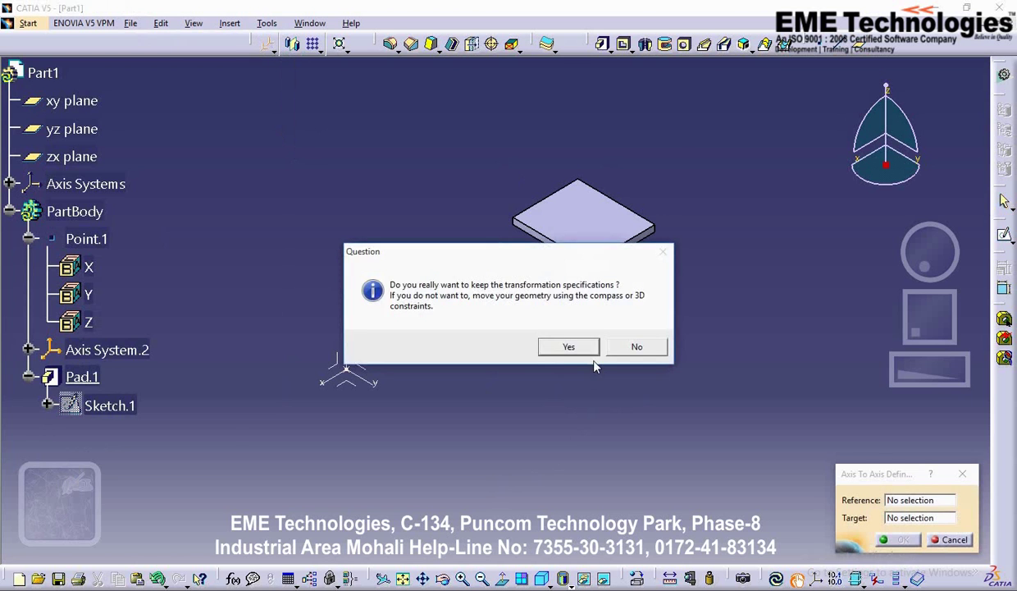
pyautogui.click(568, 346)
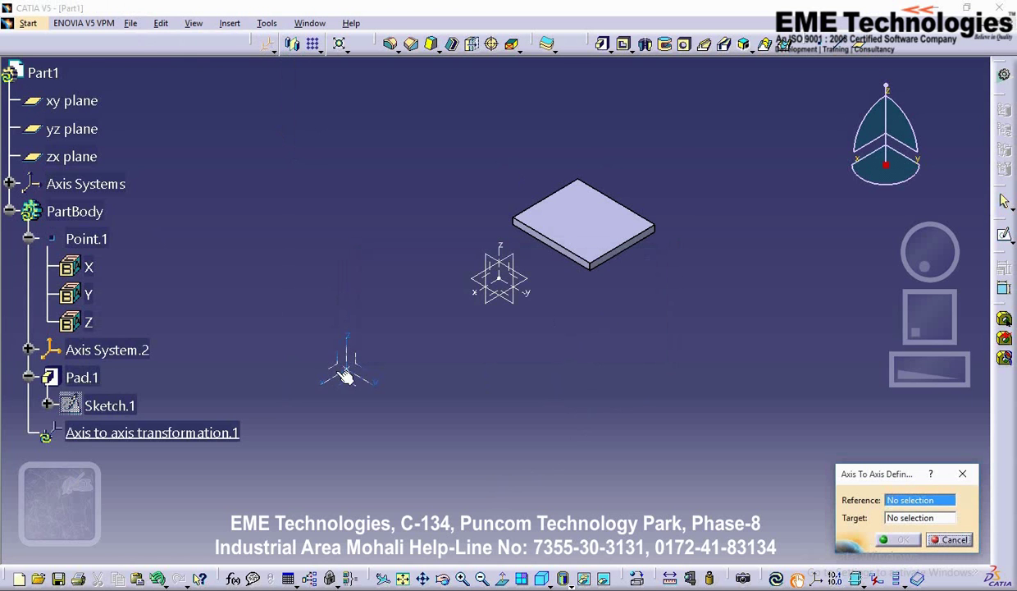
pyautogui.click(497, 277)
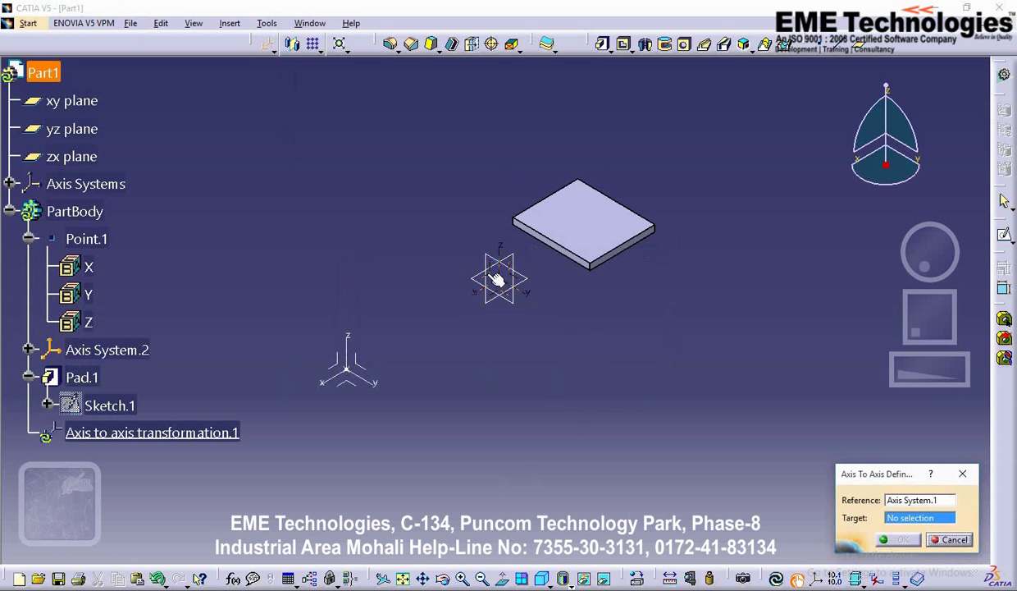
pyautogui.click(351, 367)
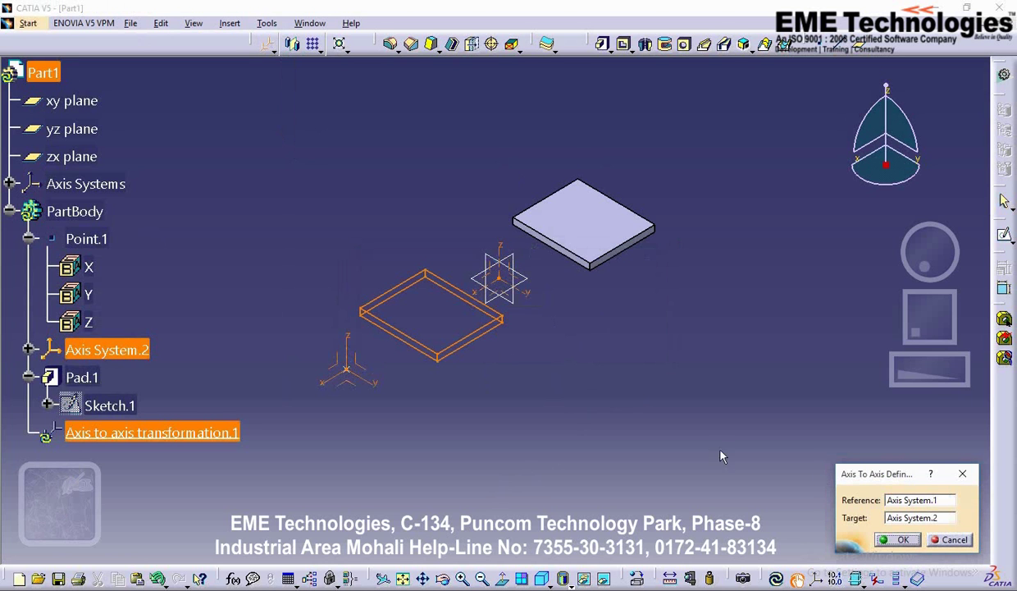
pyautogui.click(893, 538)
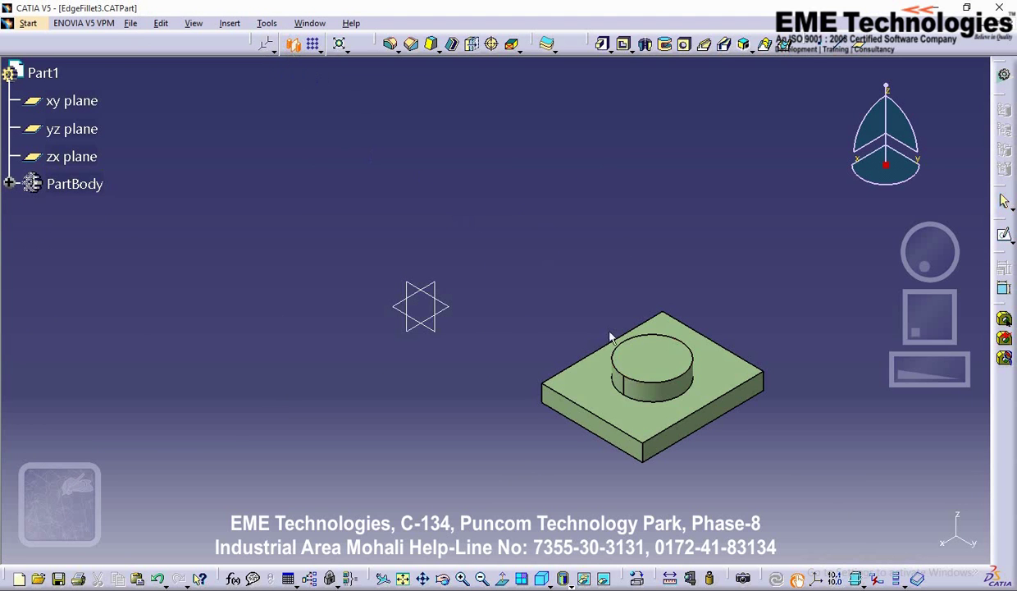
# Mirror the solid about the plate's side face nearest the origin planes, and undo the mirror
pyautogui.moveTo(898, 269); pyautogui.dragTo(972, 288)
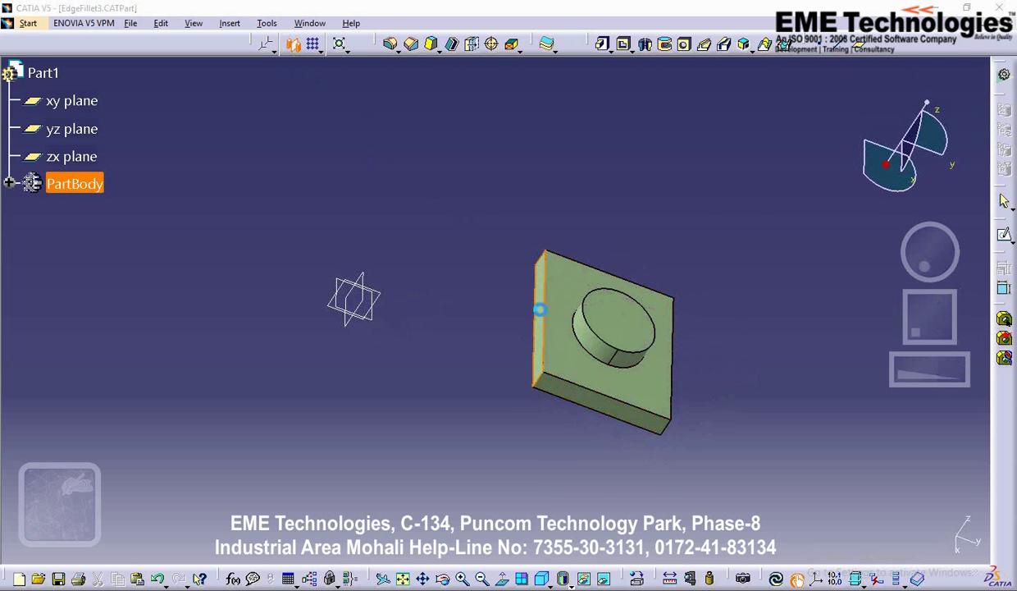
pyautogui.click(574, 326)
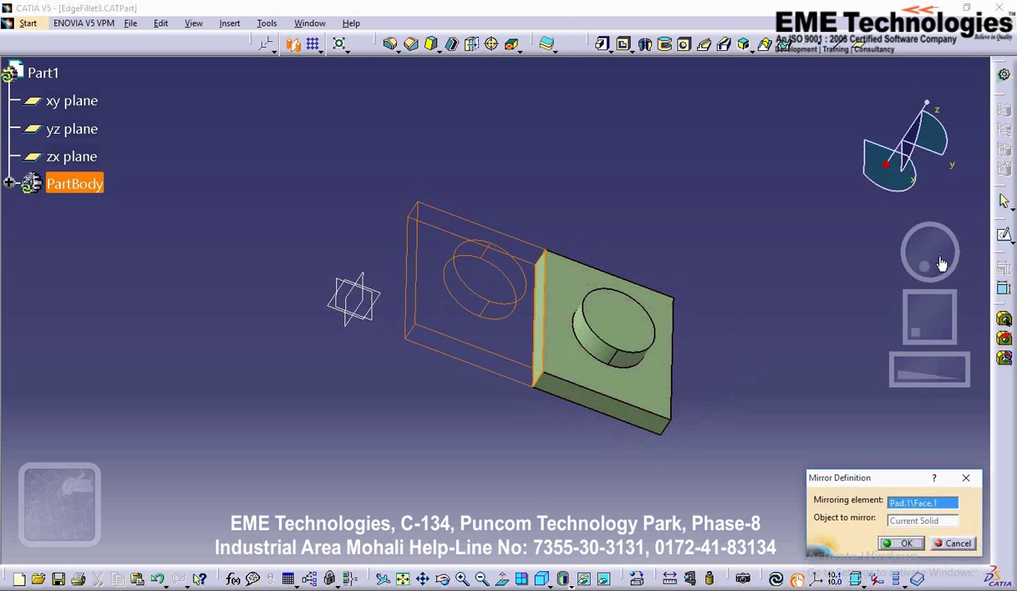
pyautogui.moveTo(911, 256)
pyautogui.mouseDown()
pyautogui.moveTo(907, 245)
pyautogui.moveTo(904, 253)
pyautogui.mouseUp()
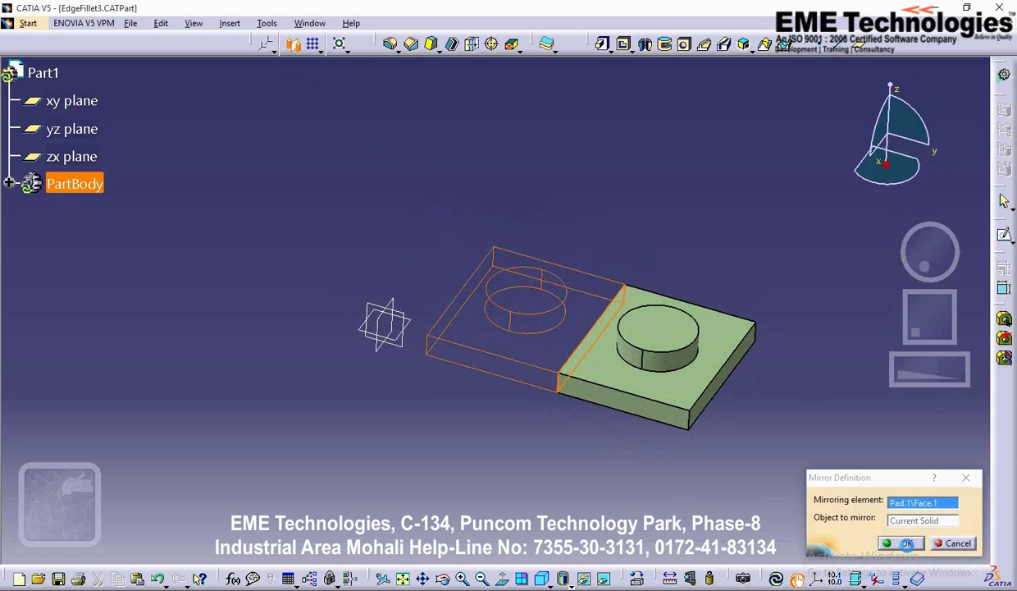
pyautogui.click(894, 542)
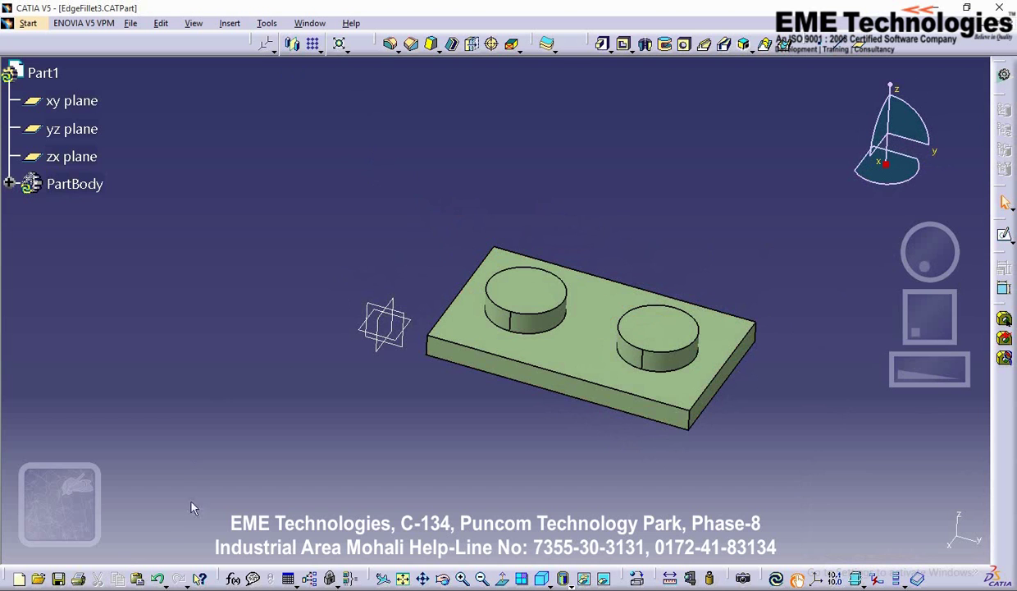
pyautogui.click(156, 578)
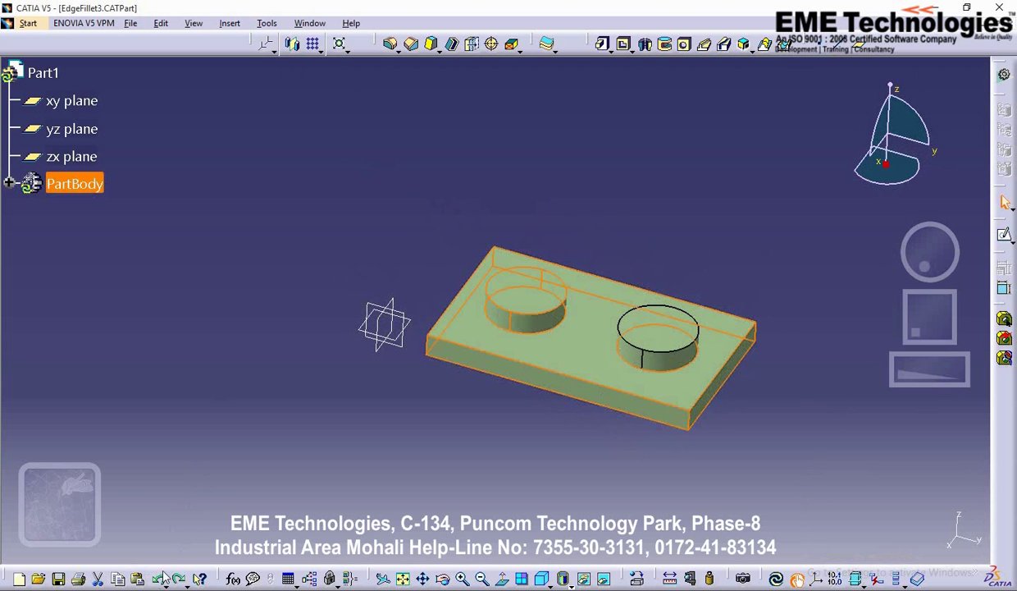
pyautogui.click(159, 578)
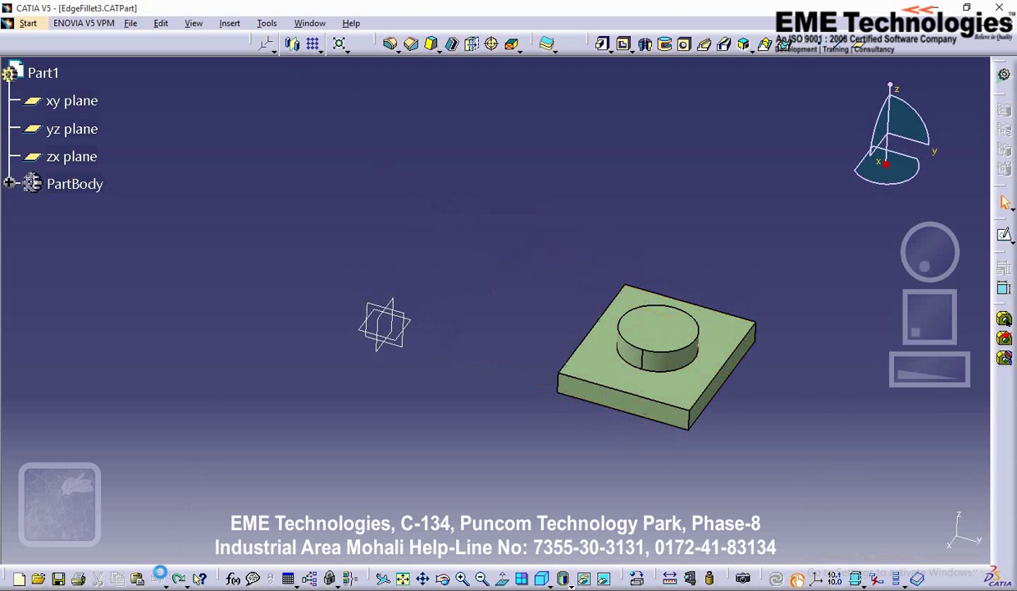
# Mirror the current solid, plate and round boss, about the zx plane
pyautogui.click(294, 46)
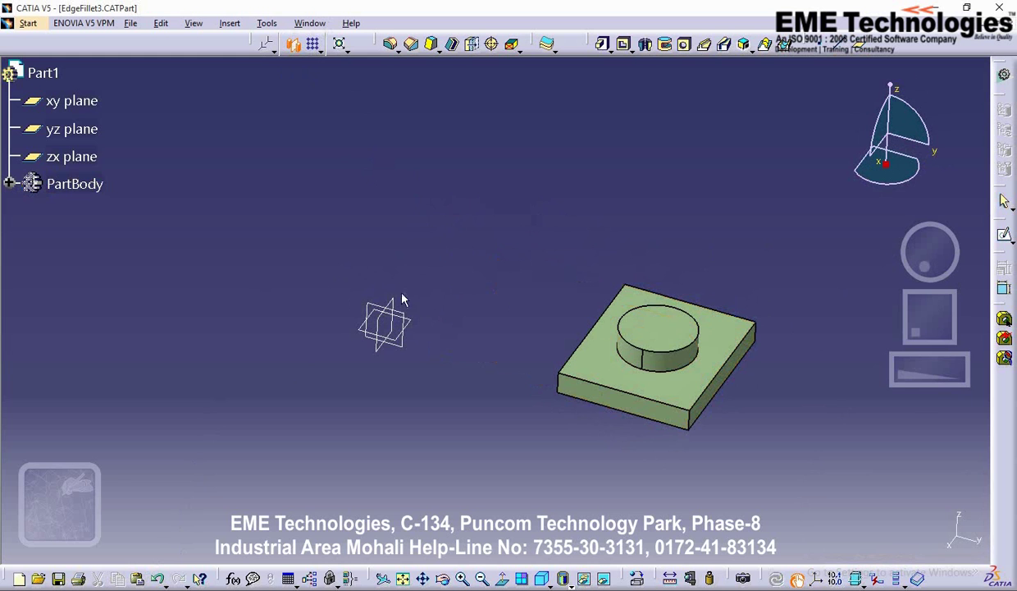
pyautogui.click(392, 322)
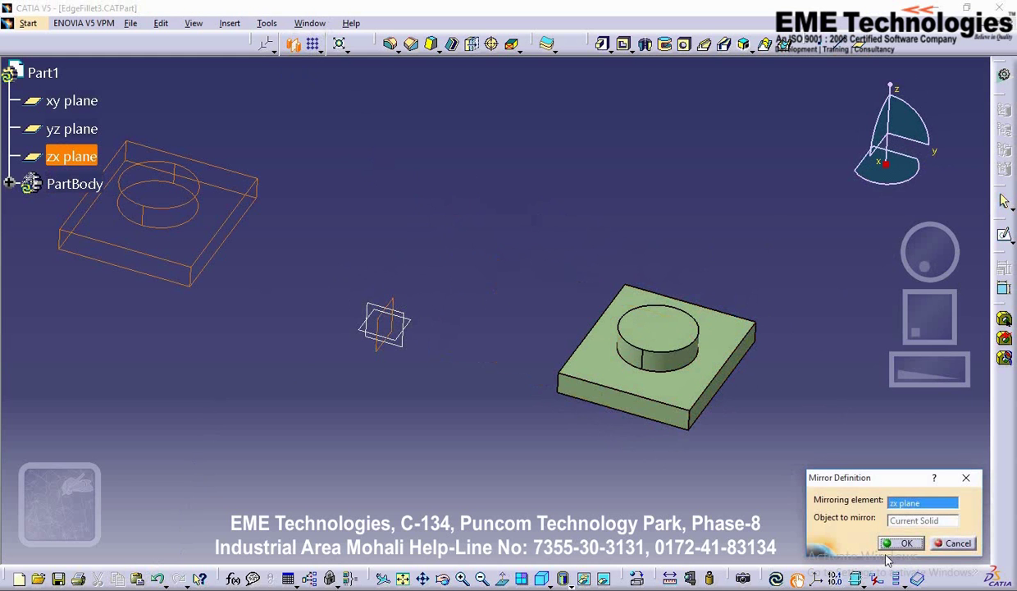
pyautogui.click(903, 543)
pyautogui.click(418, 385)
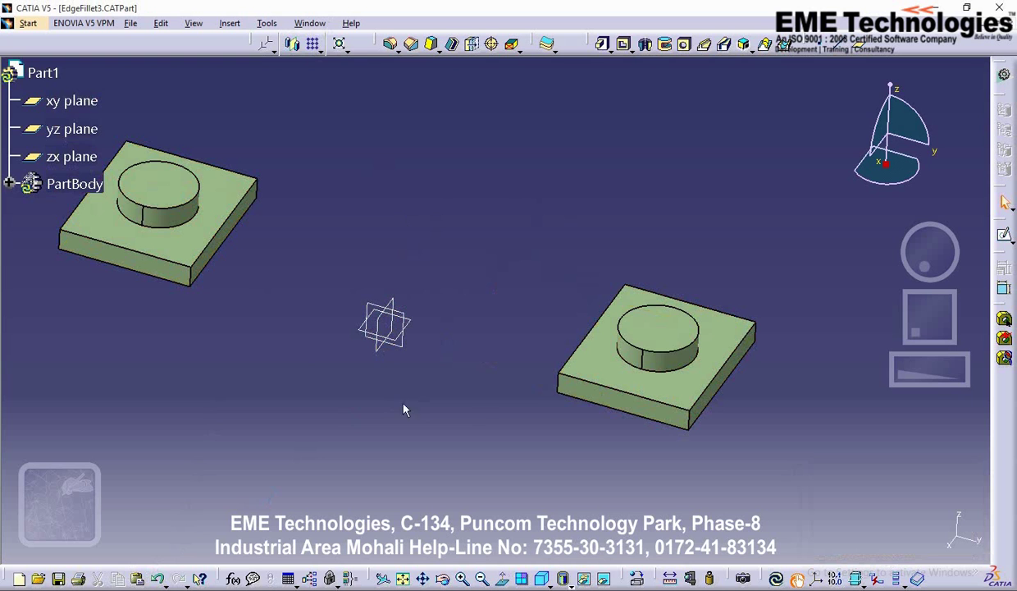
pyautogui.click(424, 579)
pyautogui.moveTo(656, 196); pyautogui.dragTo(707, 212)
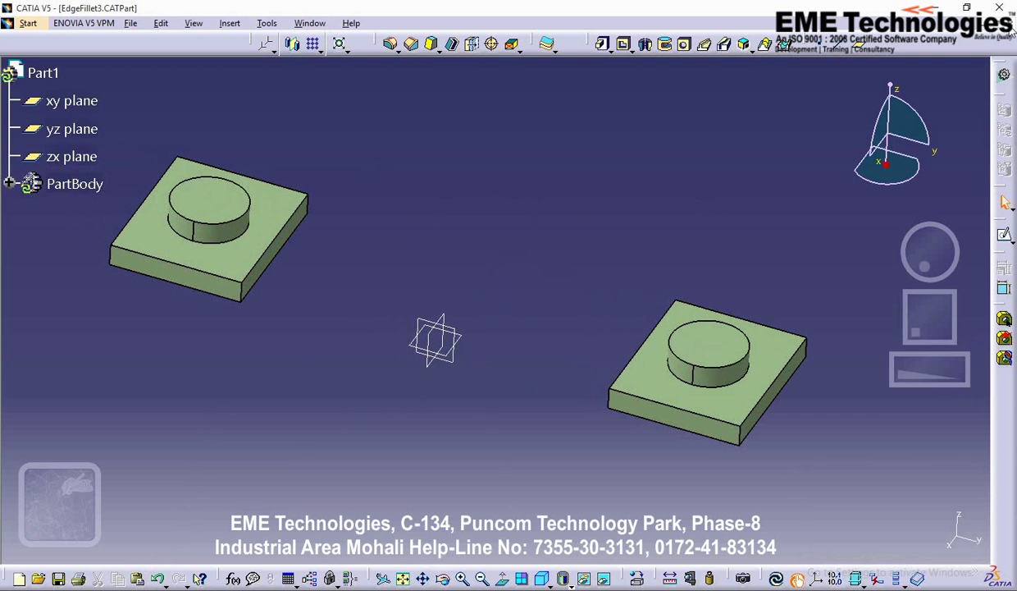
# Close EdgeFillet3.CATPart and the part containing the axis-to-axis transformed plate
pyautogui.click(977, 23)
pyautogui.click(548, 341)
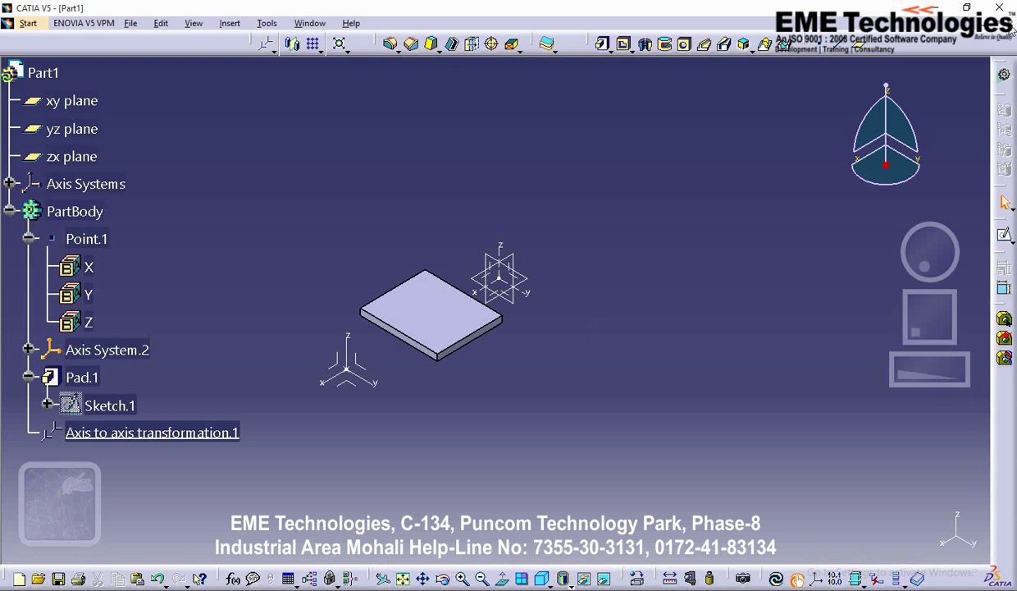
pyautogui.click(978, 23)
pyautogui.click(543, 340)
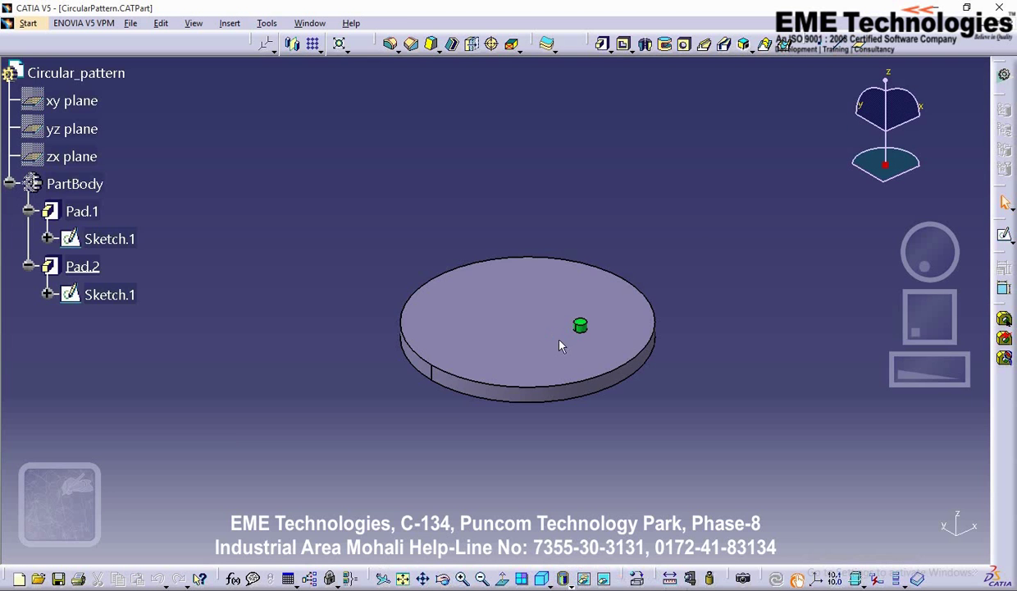
# Minimize CircularPattern.CATPart and bring RectangularPattern.CATPart up in a maximized window
pyautogui.click(978, 23)
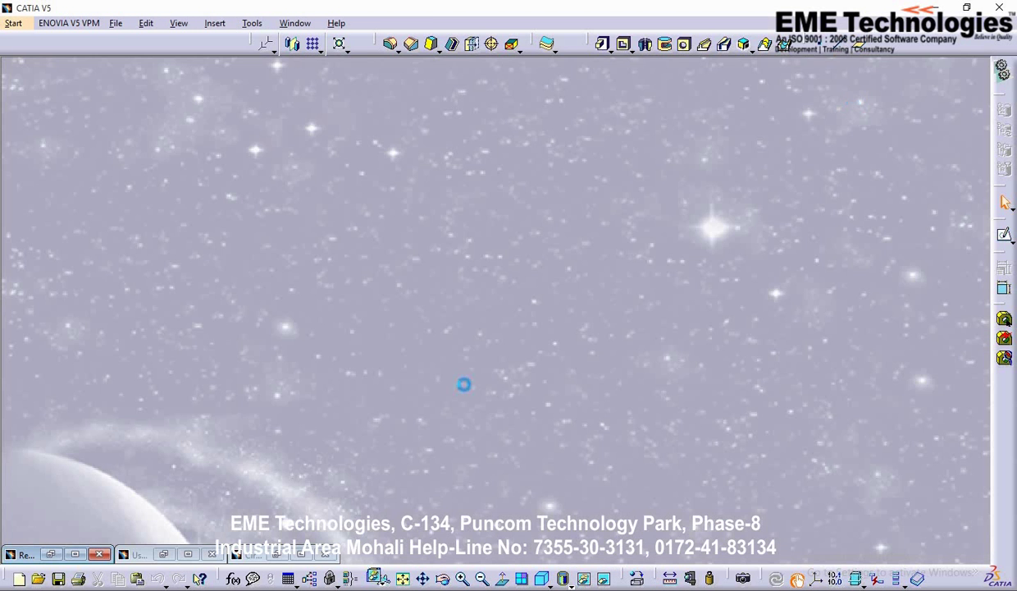
pyautogui.click(71, 556)
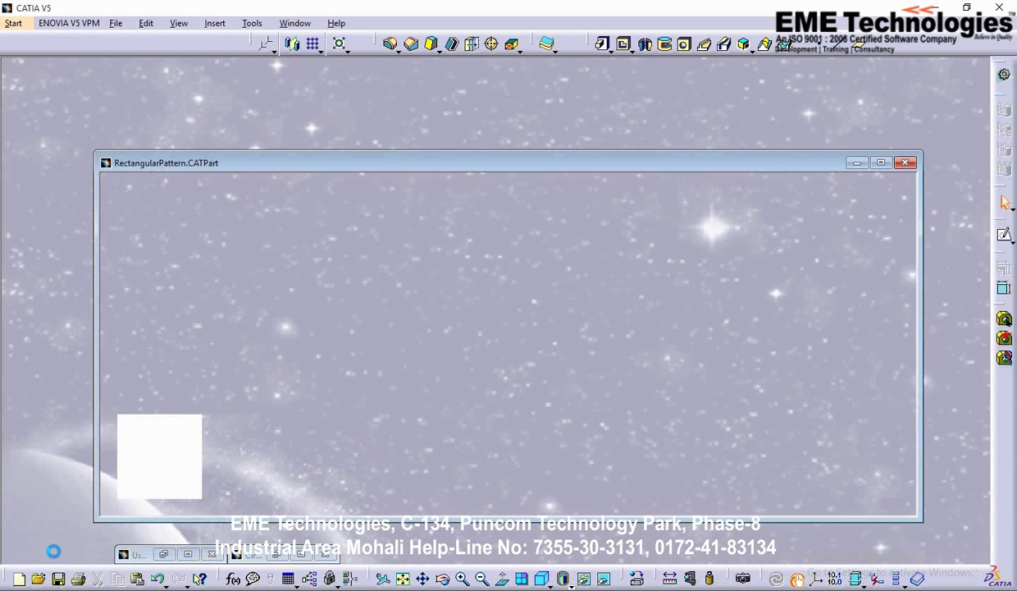
pyautogui.doubleClick(596, 168)
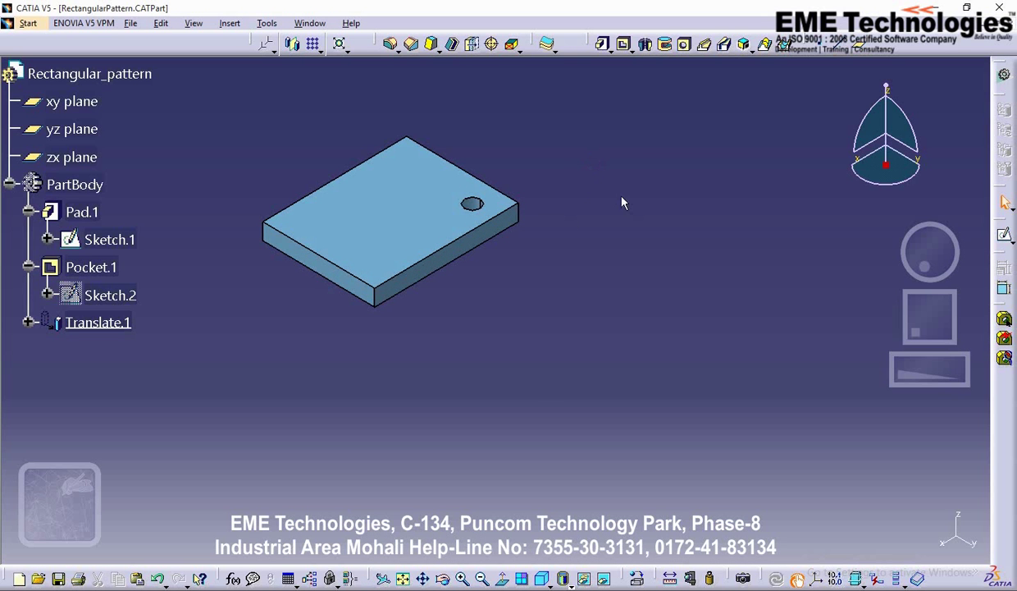
pyautogui.moveTo(895, 325); pyautogui.dragTo(948, 348)
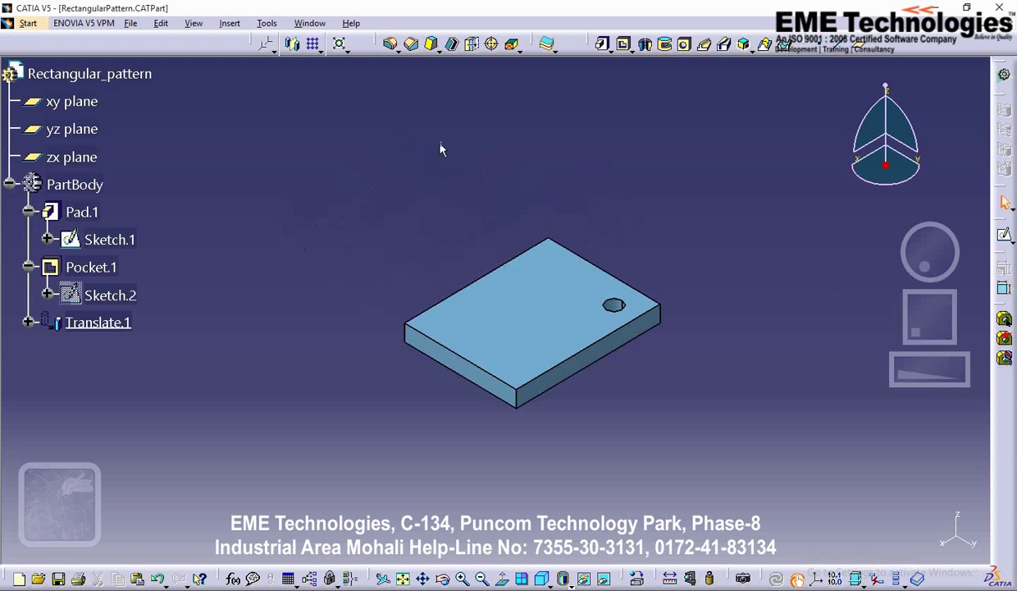
# Try to create a rectangular pattern by picking the hole directly on the plate as the object to pattern
pyautogui.click(315, 45)
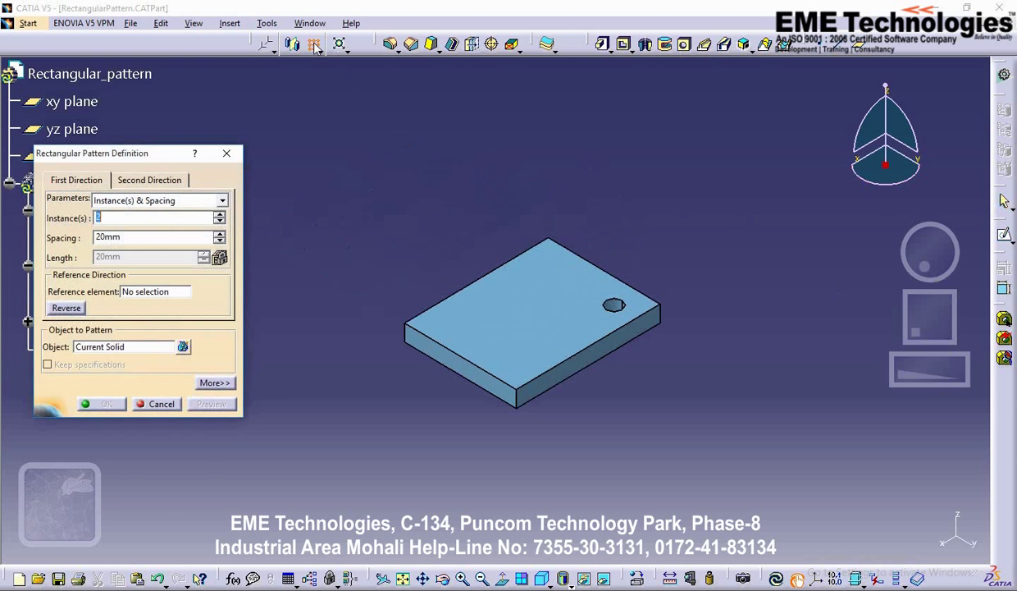
pyautogui.moveTo(115, 154); pyautogui.dragTo(183, 138)
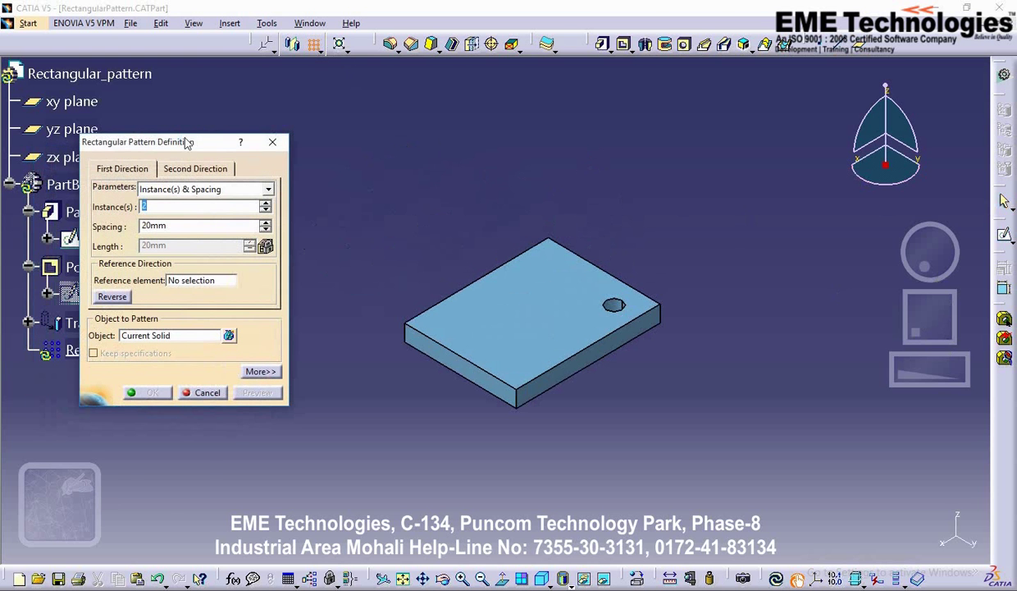
pyautogui.click(149, 336)
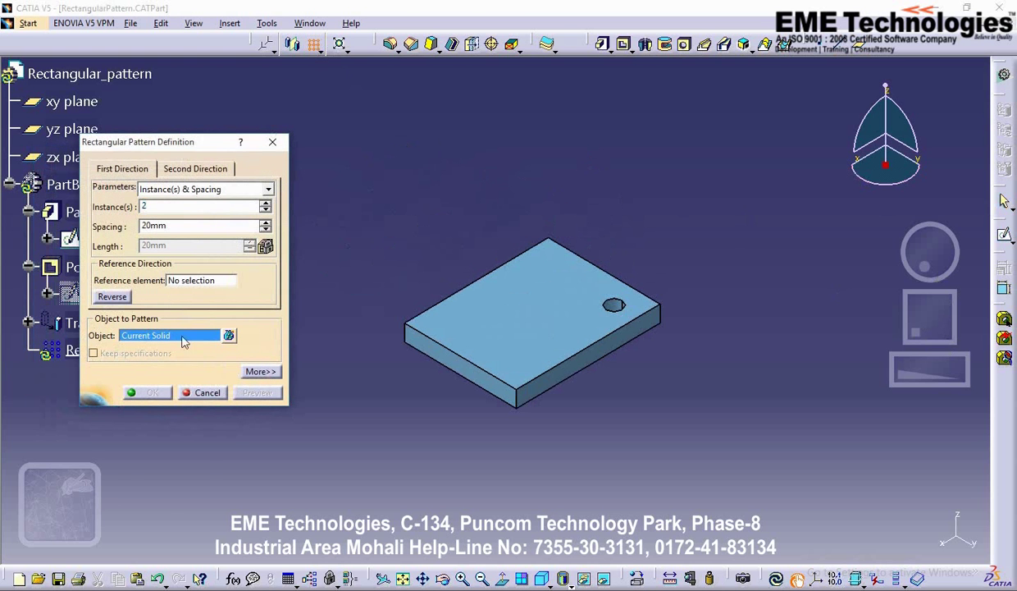
pyautogui.click(620, 309)
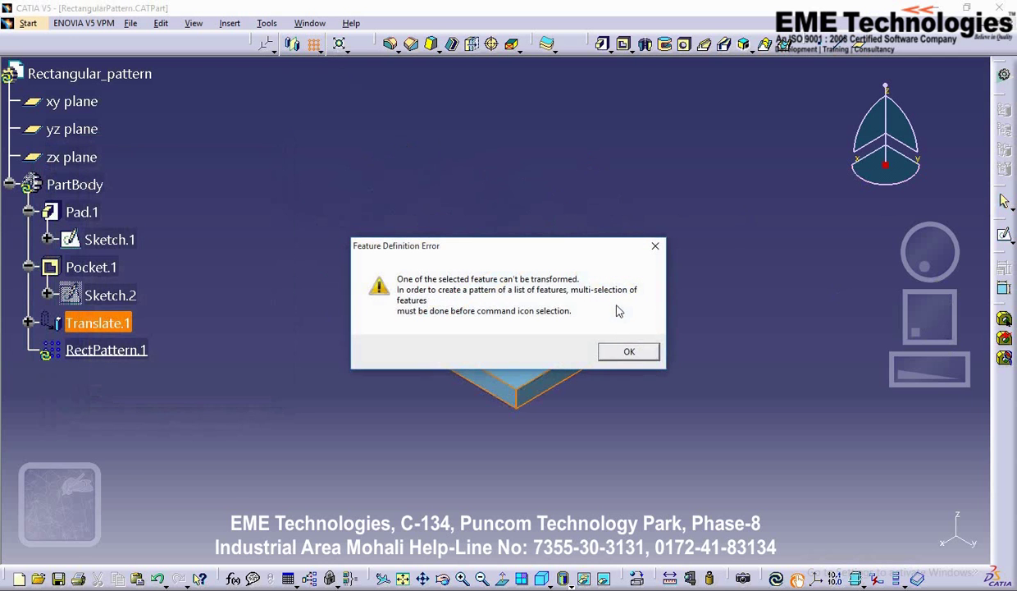
pyautogui.click(613, 348)
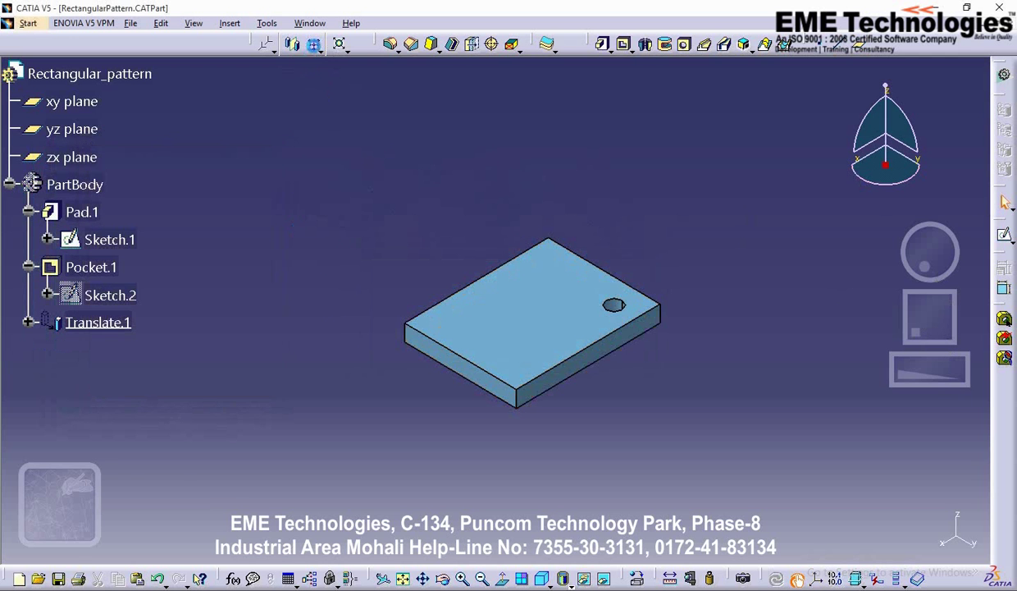
# Start a new rectangular pattern with Pocket.1 from the specification tree as the object to pattern
pyautogui.moveTo(187, 141); pyautogui.dragTo(262, 73)
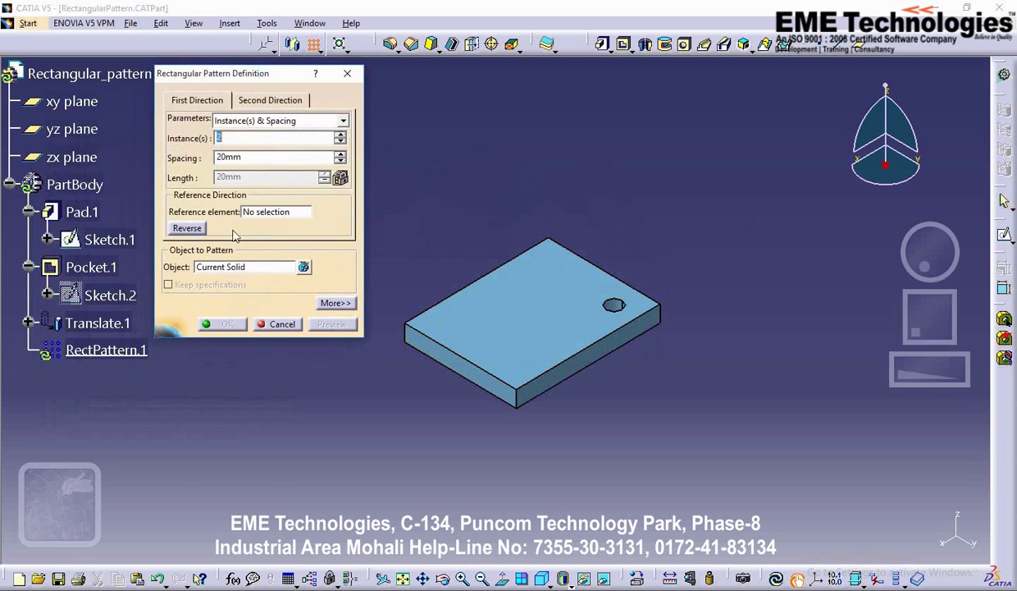
pyautogui.click(226, 266)
pyautogui.click(97, 271)
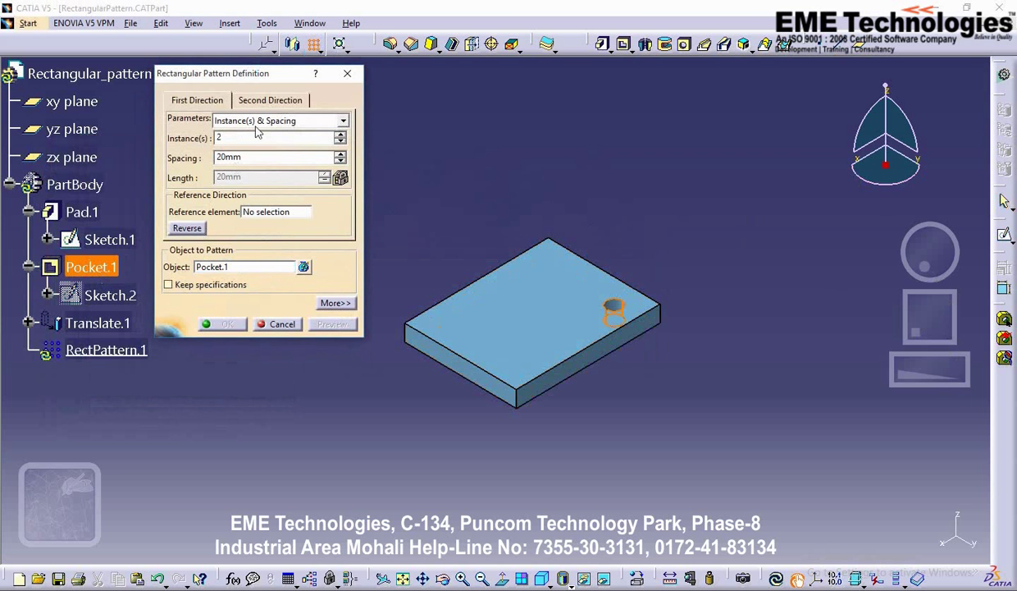
pyautogui.moveTo(254, 73); pyautogui.dragTo(262, 102)
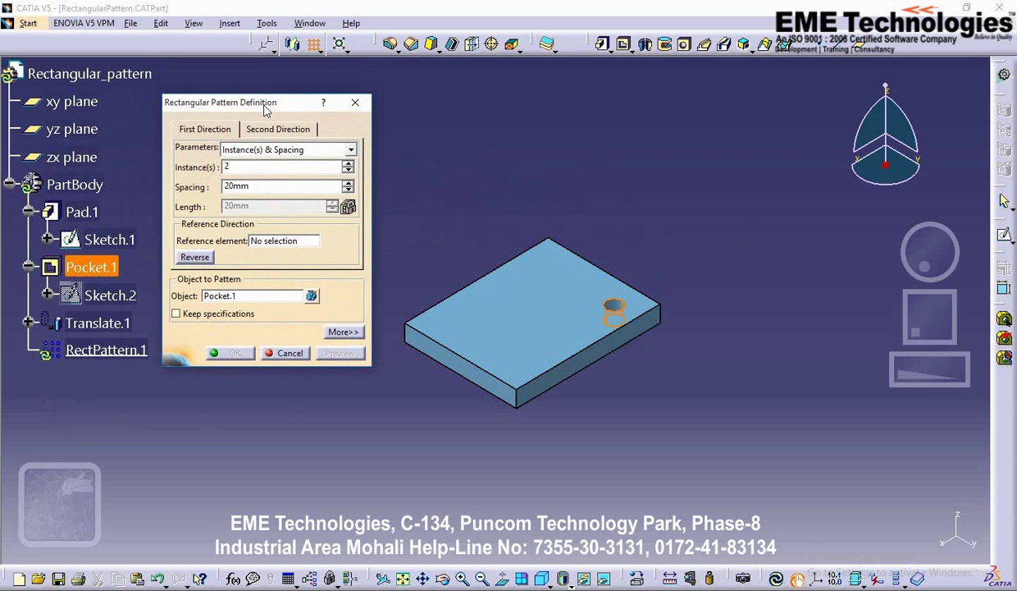
# Use the plate's front long upper edge as the first direction's reference element and preview the pattern
pyautogui.click(271, 241)
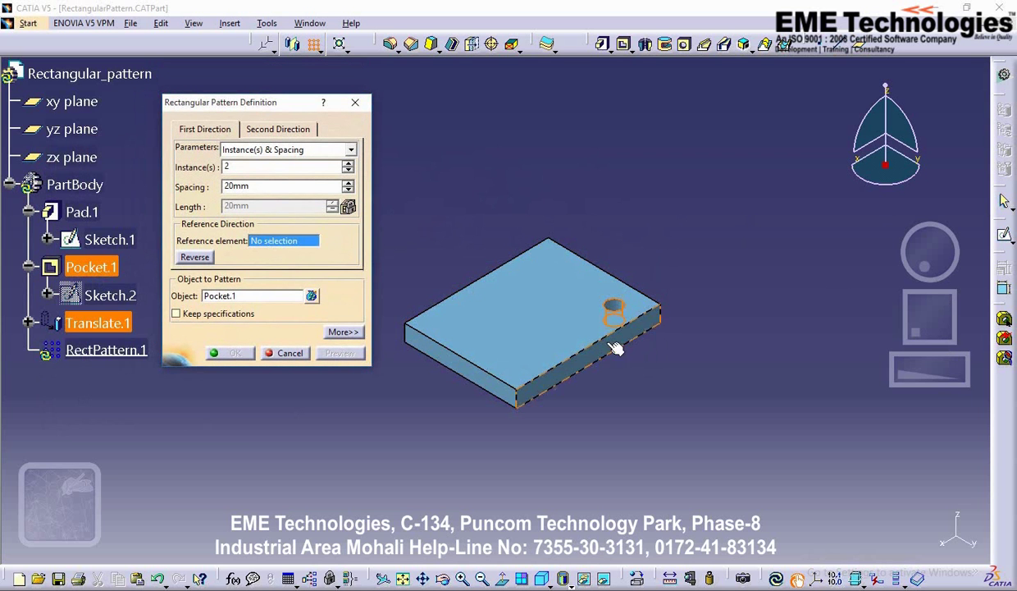
pyautogui.click(579, 346)
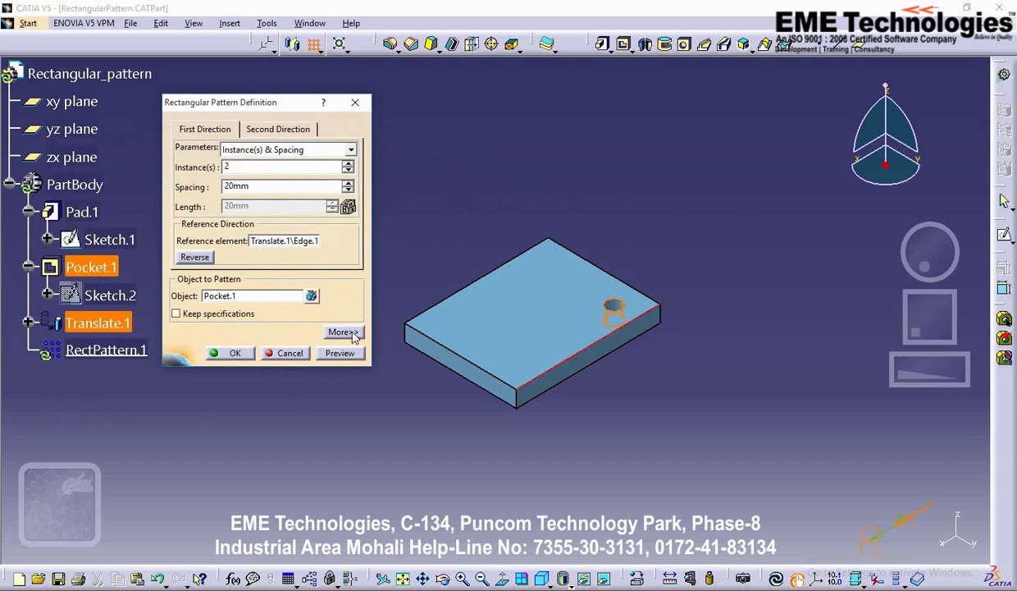
pyautogui.click(339, 352)
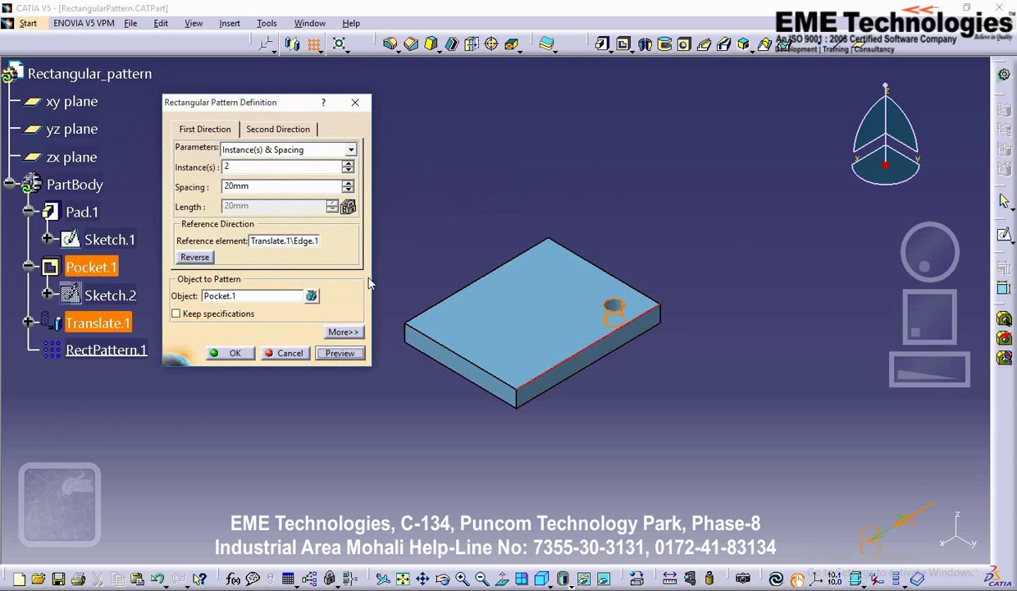
# Set the short upper edge nearest the hole as the first direction's reference, and the far long upper edge as the second's
pyautogui.click(279, 244)
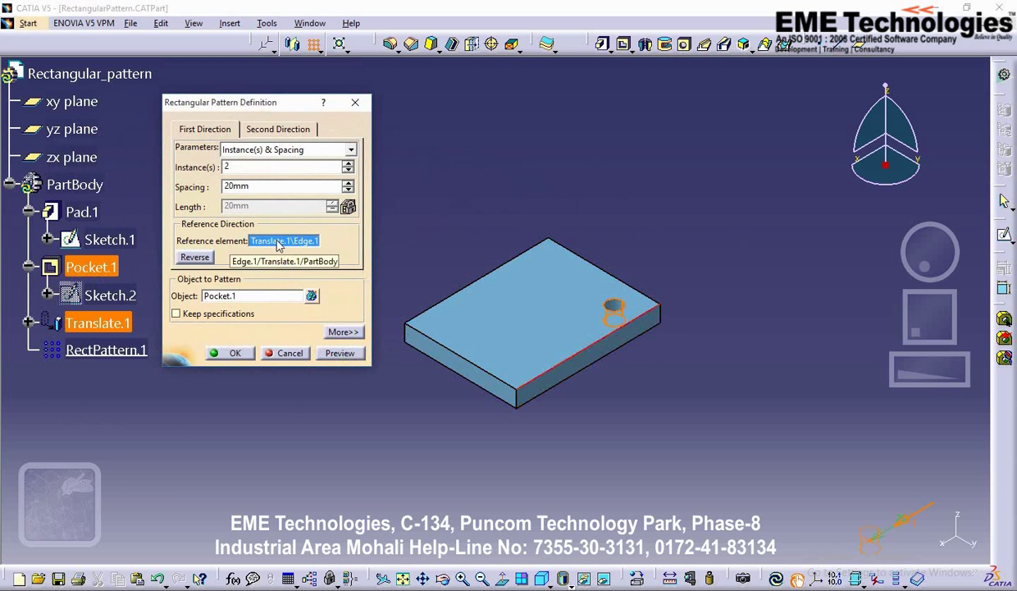
pyautogui.click(613, 276)
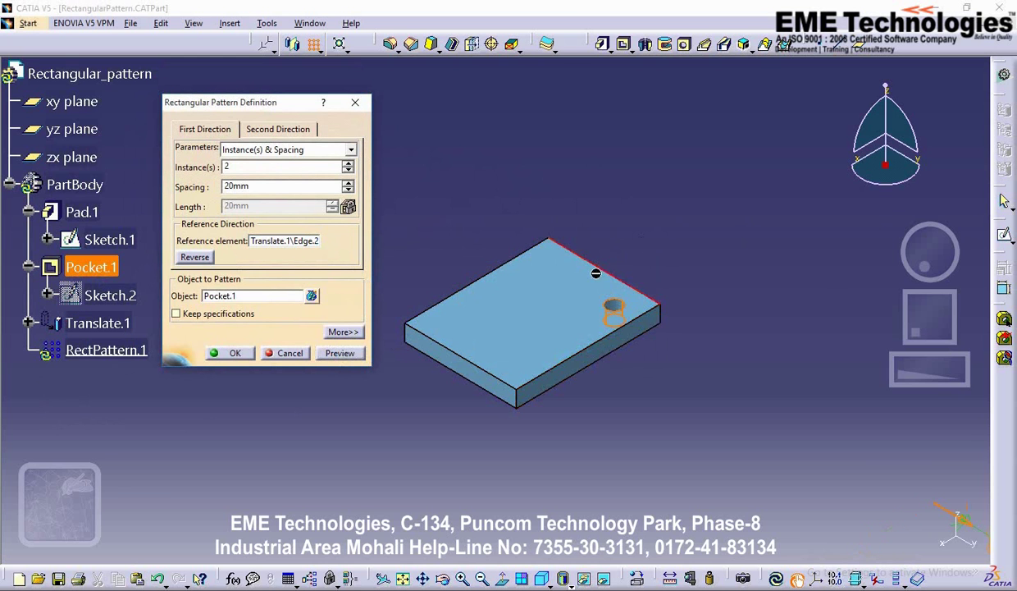
pyautogui.click(256, 131)
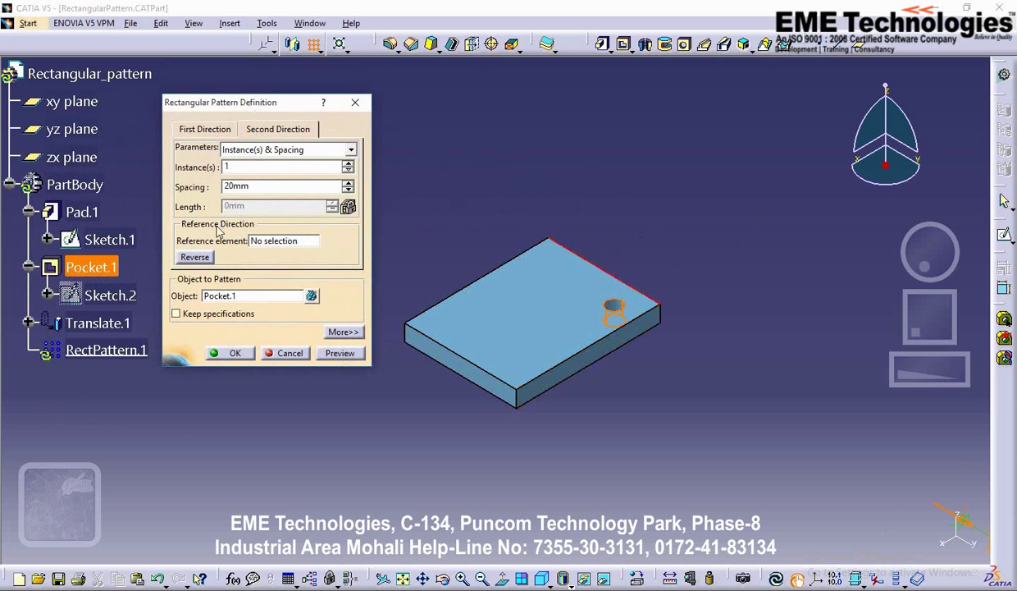
pyautogui.click(258, 240)
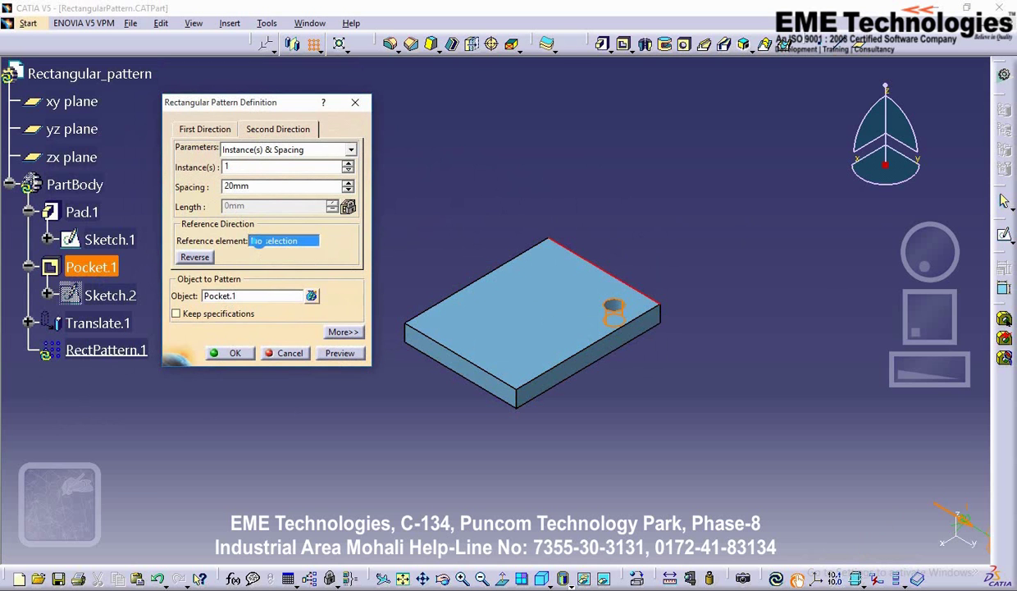
pyautogui.click(496, 271)
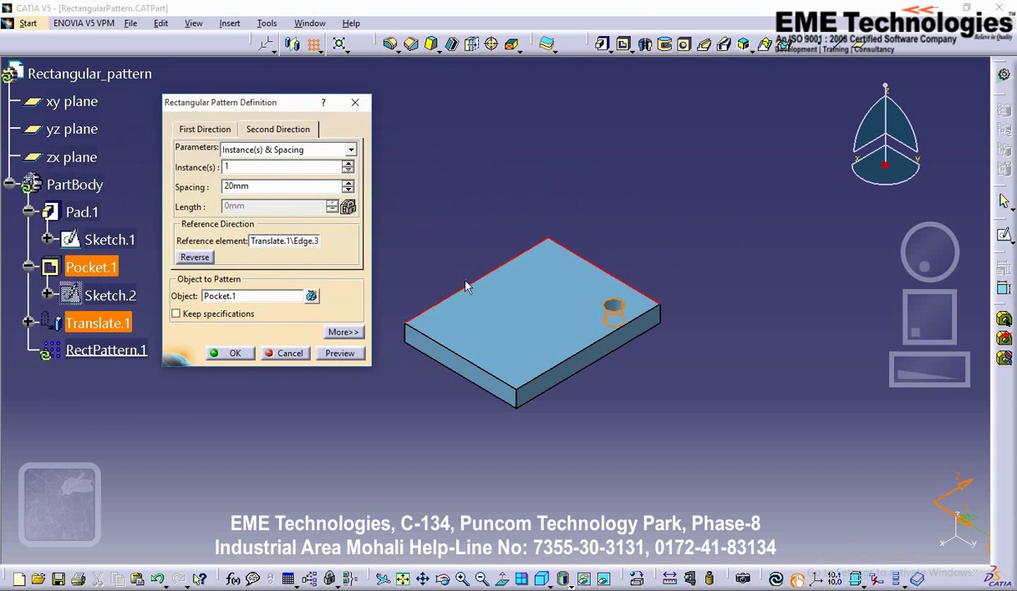
# Edit the second direction's instance count, set the first direction to 3 instances, and create the rectangular pattern
pyautogui.click(206, 130)
pyautogui.click(274, 128)
pyautogui.moveTo(254, 164); pyautogui.dragTo(177, 162)
pyautogui.press('Tab')
pyautogui.click(205, 129)
pyautogui.moveTo(237, 167); pyautogui.dragTo(158, 162)
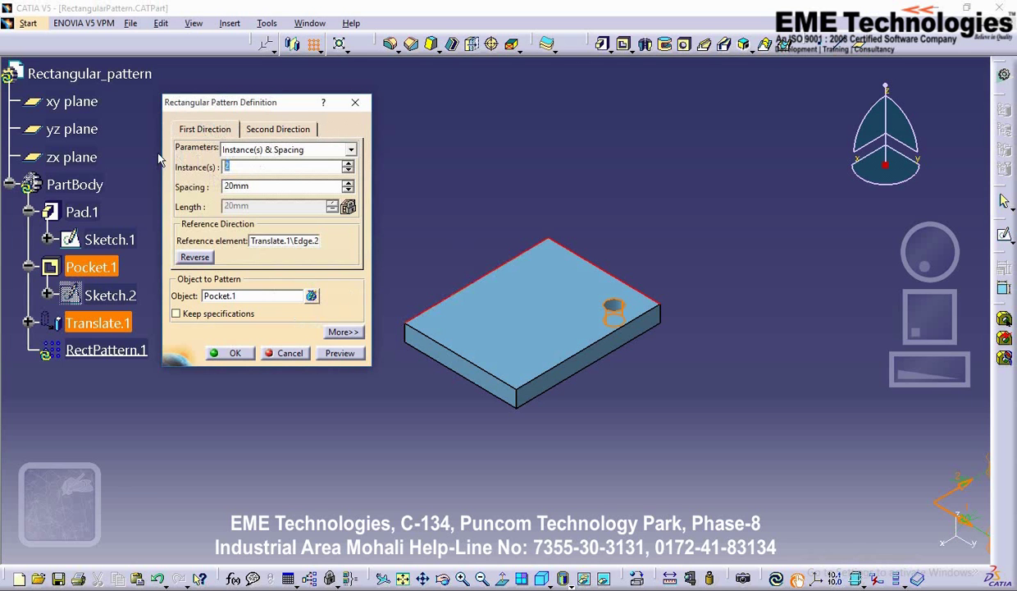
pyautogui.write('3')
pyautogui.press('Tab')
pyautogui.click(346, 358)
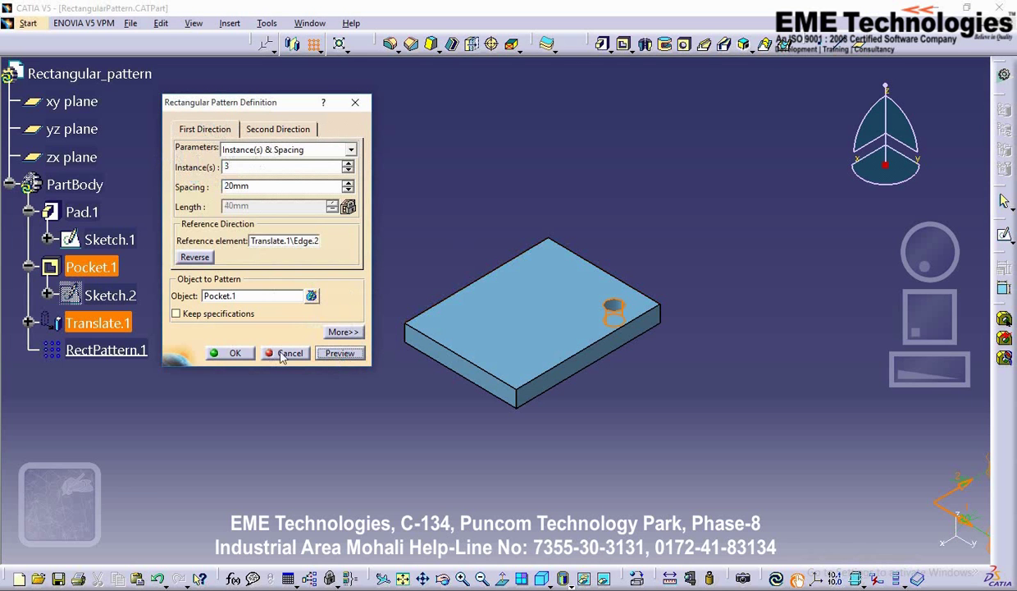
pyautogui.click(236, 353)
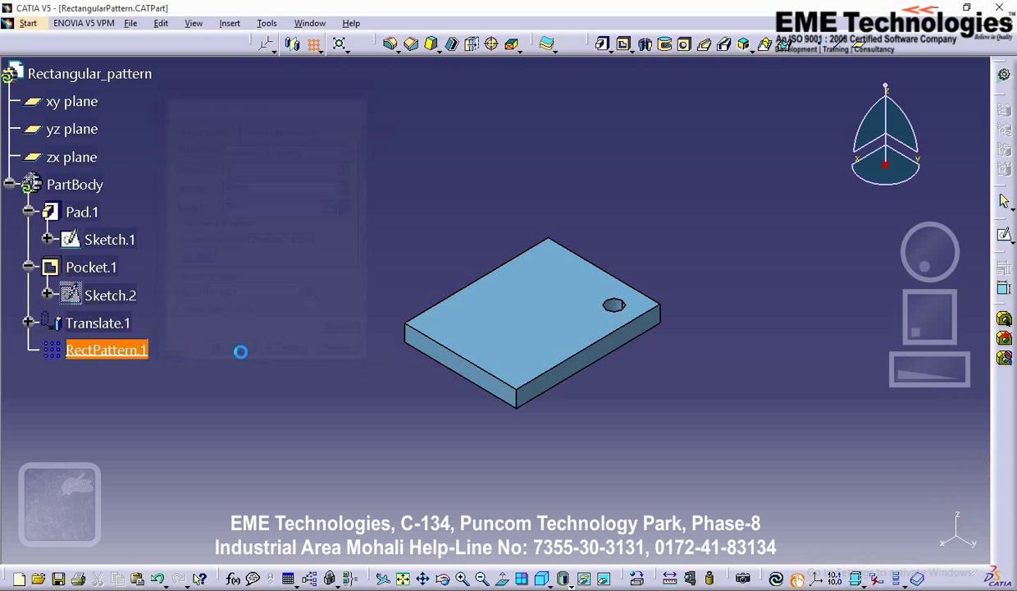
# Reopen RectPattern.1 for editing and reverse both its first and second directions
pyautogui.doubleClick(105, 350)
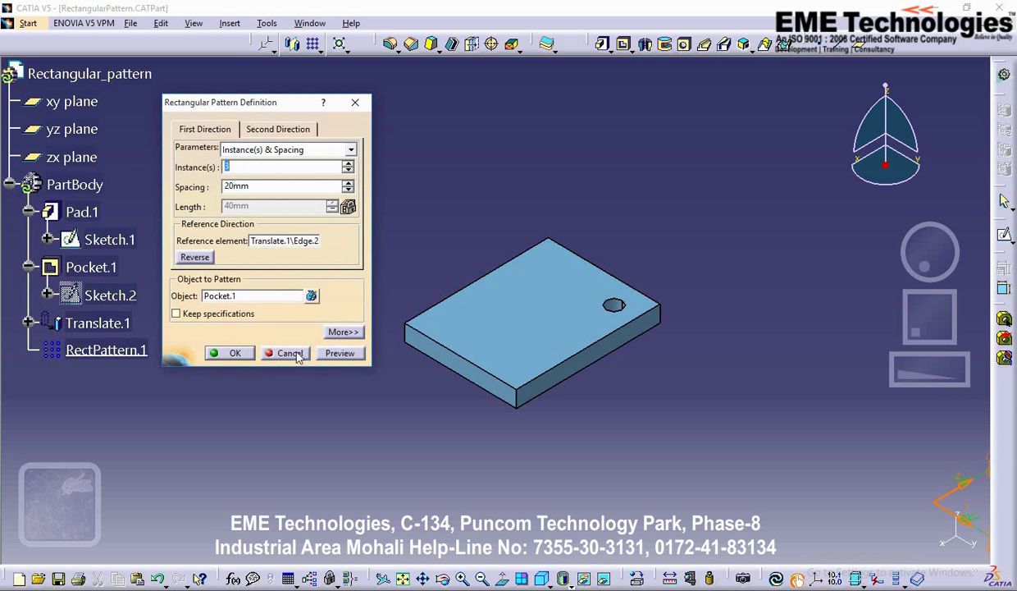
pyautogui.click(197, 257)
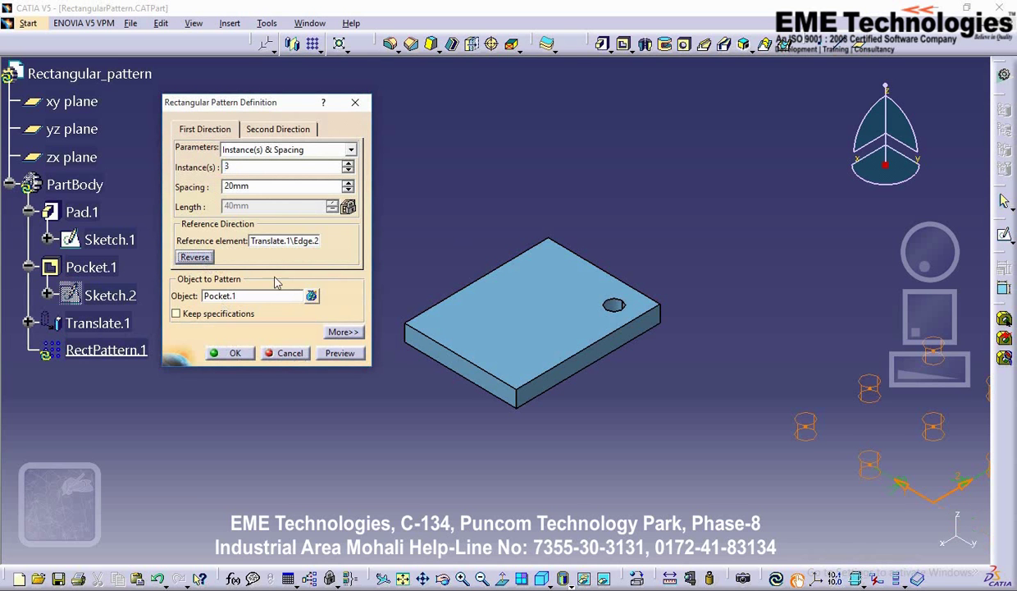
pyautogui.click(246, 130)
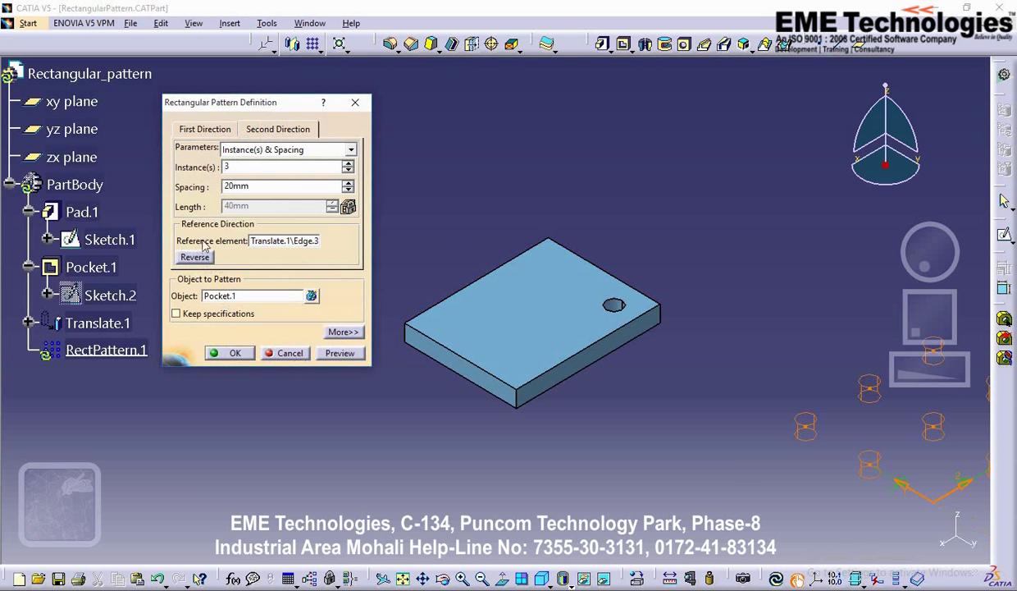
pyautogui.click(197, 258)
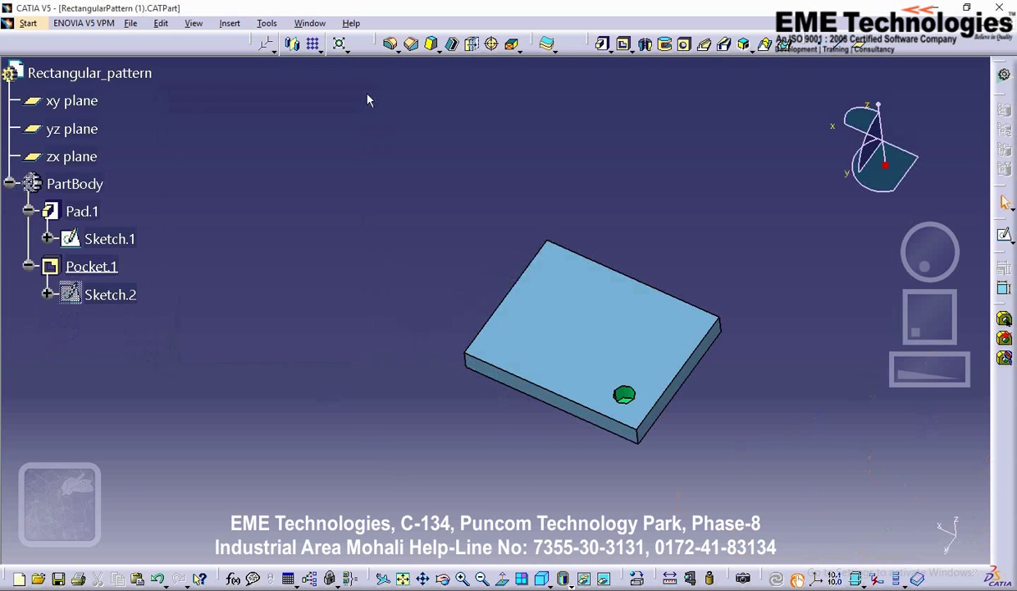
# Start a rectangular pattern in the RectangularPattern (1) part with Pocket.1 as the object to pattern
pyautogui.click(312, 44)
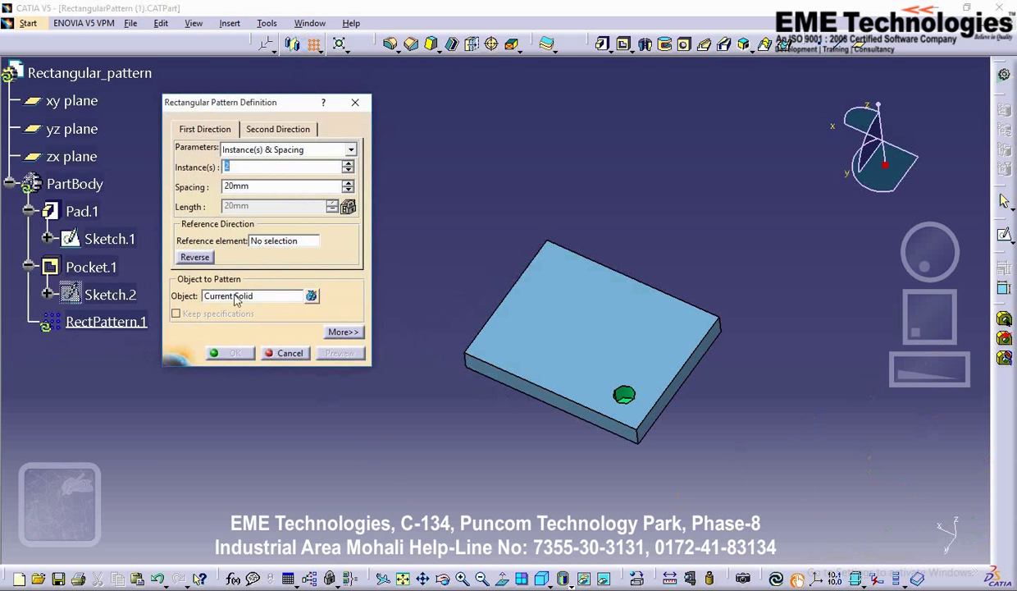
pyautogui.moveTo(231, 102); pyautogui.dragTo(246, 105)
pyautogui.click(228, 133)
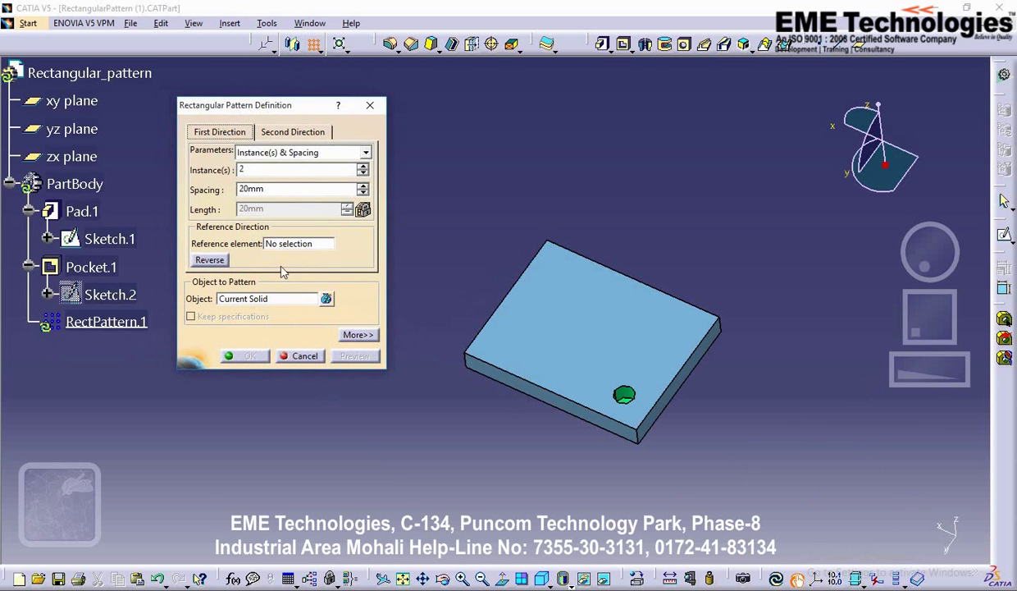
pyautogui.click(251, 297)
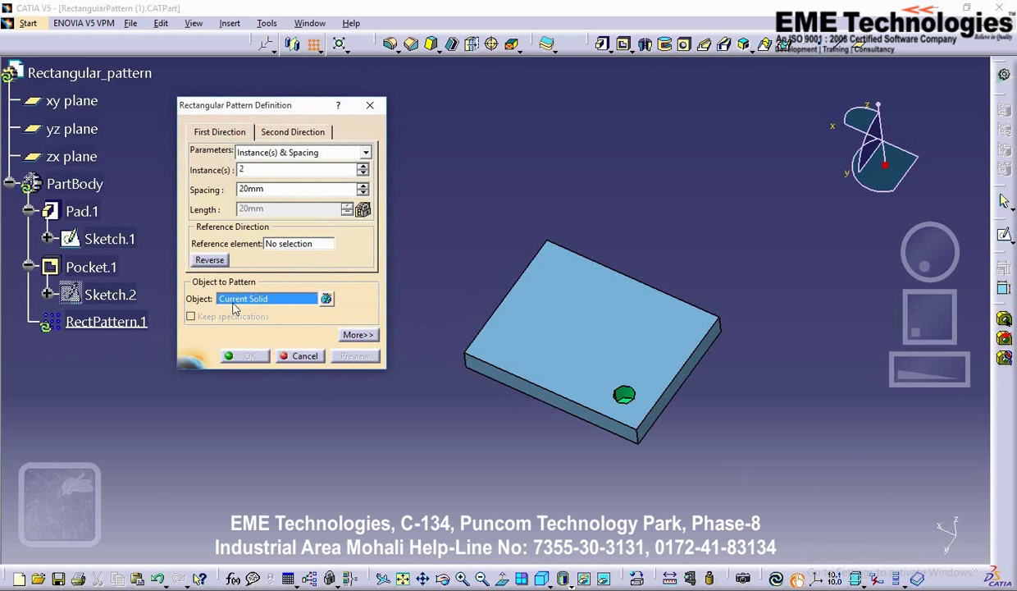
pyautogui.click(92, 266)
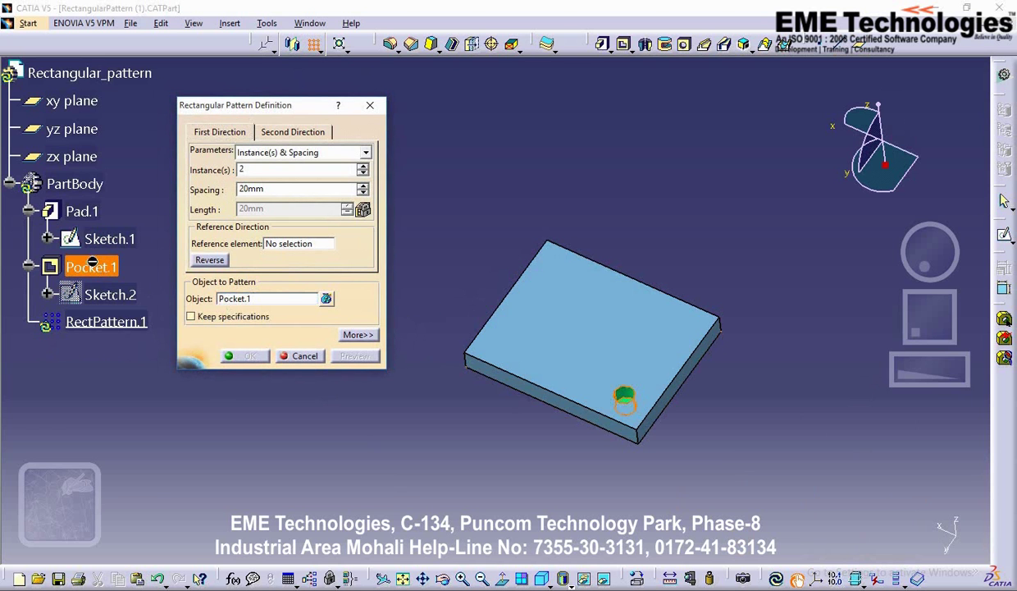
# Use the short upper edge nearest the hole as the first direction's reference and reverse the direction so it runs across the plate
pyautogui.click(297, 244)
pyautogui.click(687, 373)
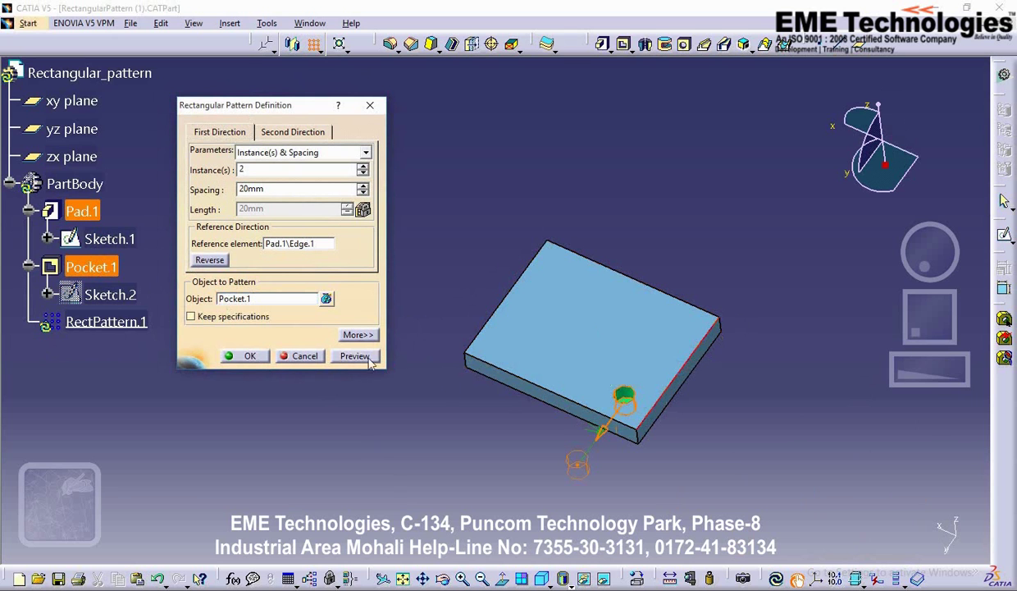
pyautogui.click(211, 260)
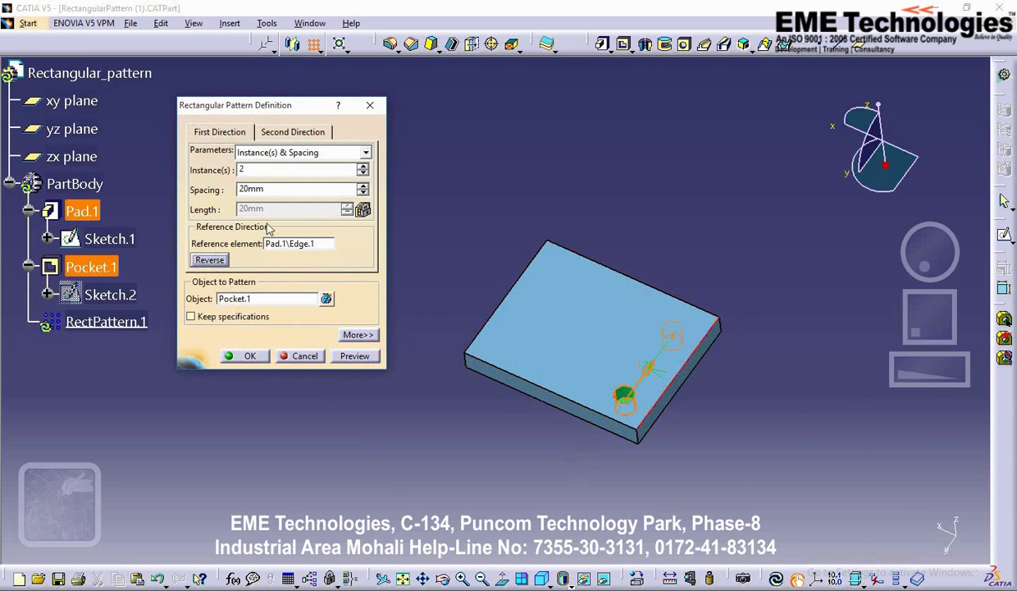
# Set the first direction to 3 instances with 10 mm spacing
pyautogui.moveTo(257, 168); pyautogui.dragTo(222, 174)
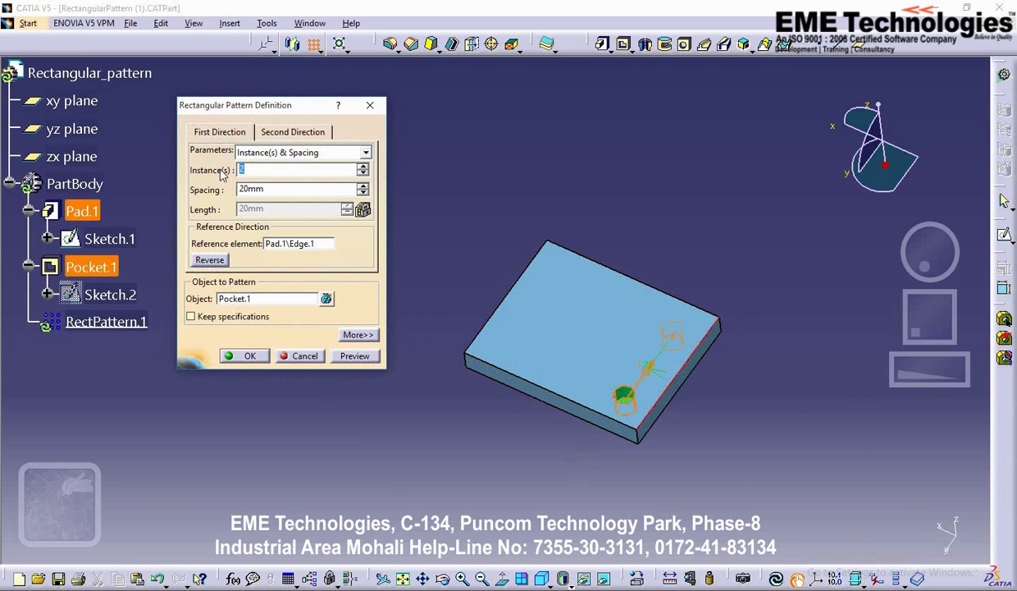
pyautogui.press('Tab')
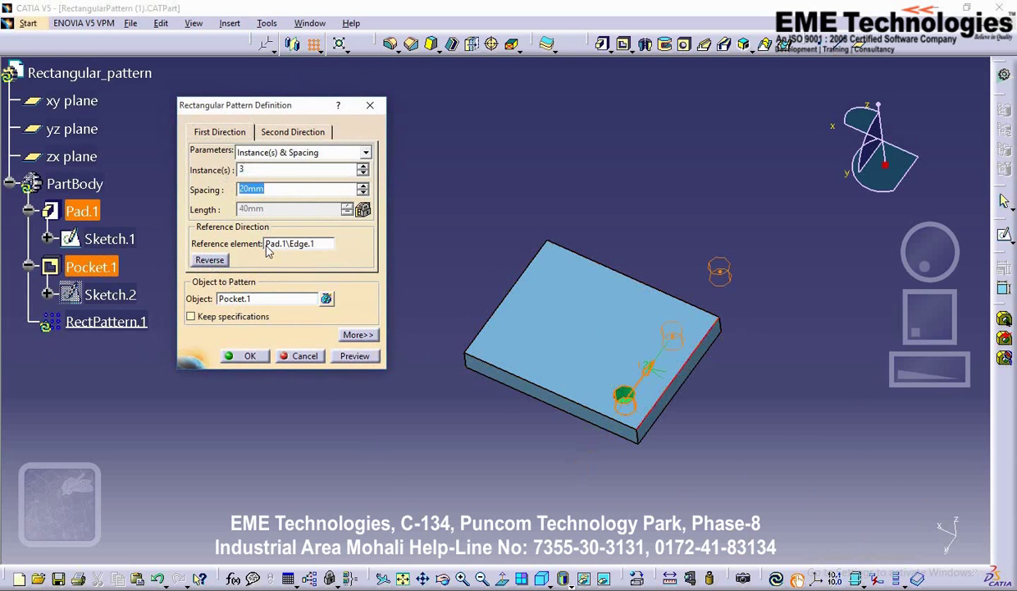
pyautogui.write('10')
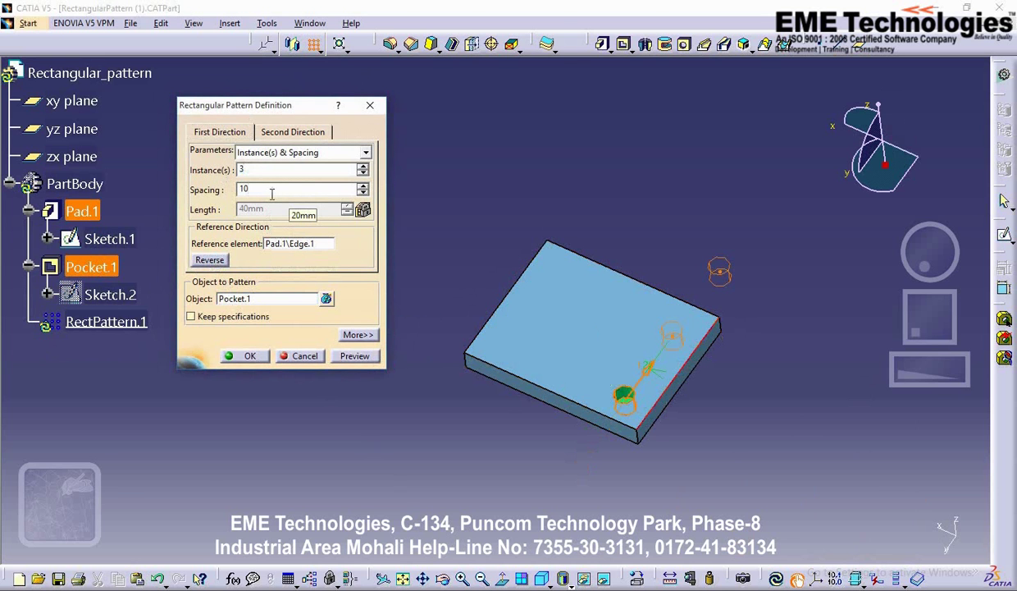
pyautogui.press('Return')
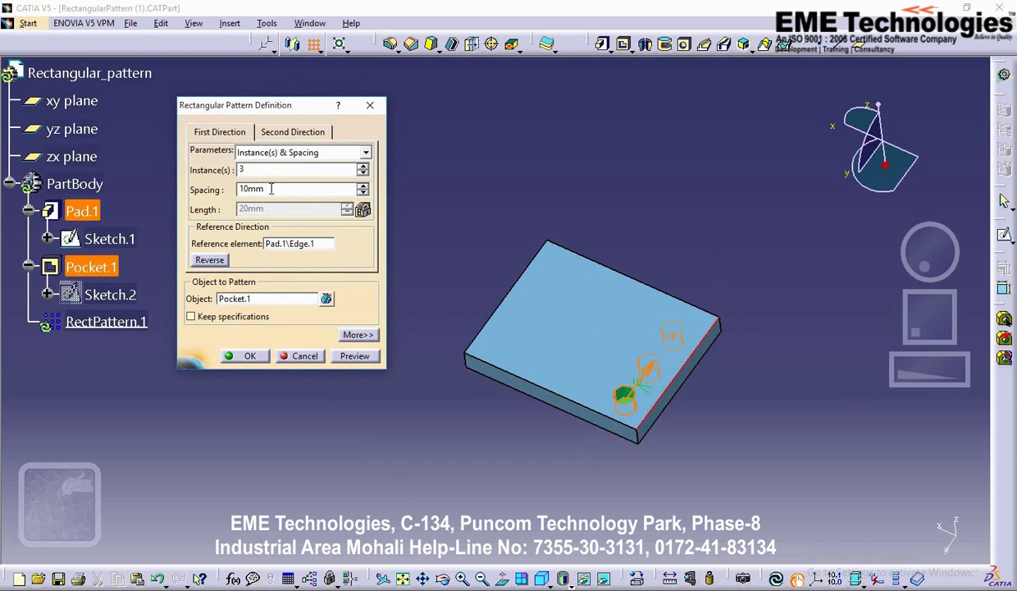
# Set the first direction's spacing to 7 mm, try 4 instances and raise the count to 5
pyautogui.moveTo(263, 187); pyautogui.dragTo(195, 182)
pyautogui.write('7')
pyautogui.press('Return')
pyautogui.write('4')
pyautogui.press('Tab')
pyautogui.doubleClick(242, 169)
pyautogui.write('5')
pyautogui.press('Tab')
# Set the front long upper edge as the second direction's reference, with 5 instances at 7 mm spacing
pyautogui.click(289, 135)
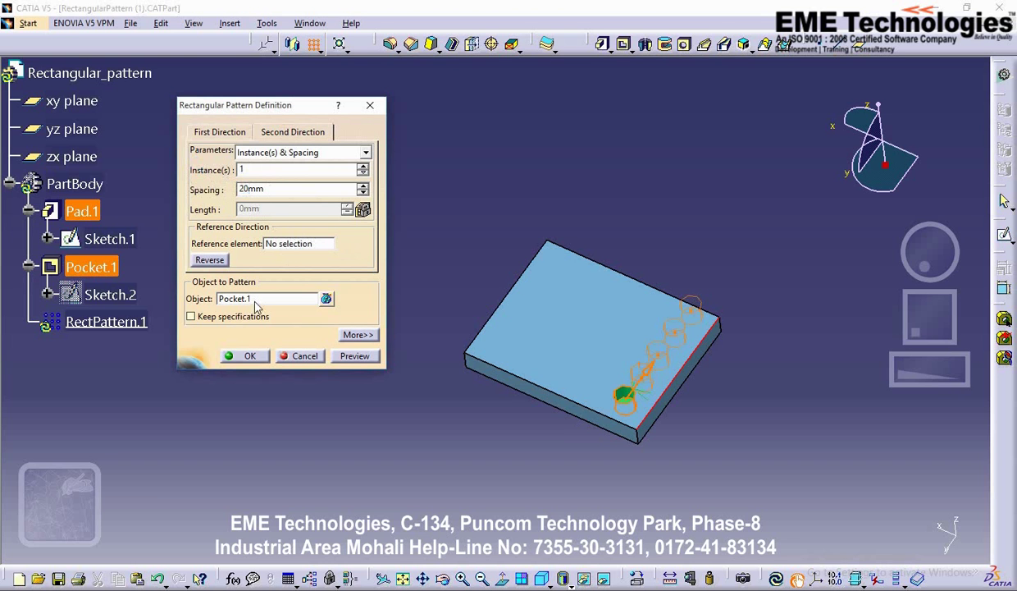
pyautogui.click(288, 245)
pyautogui.click(499, 369)
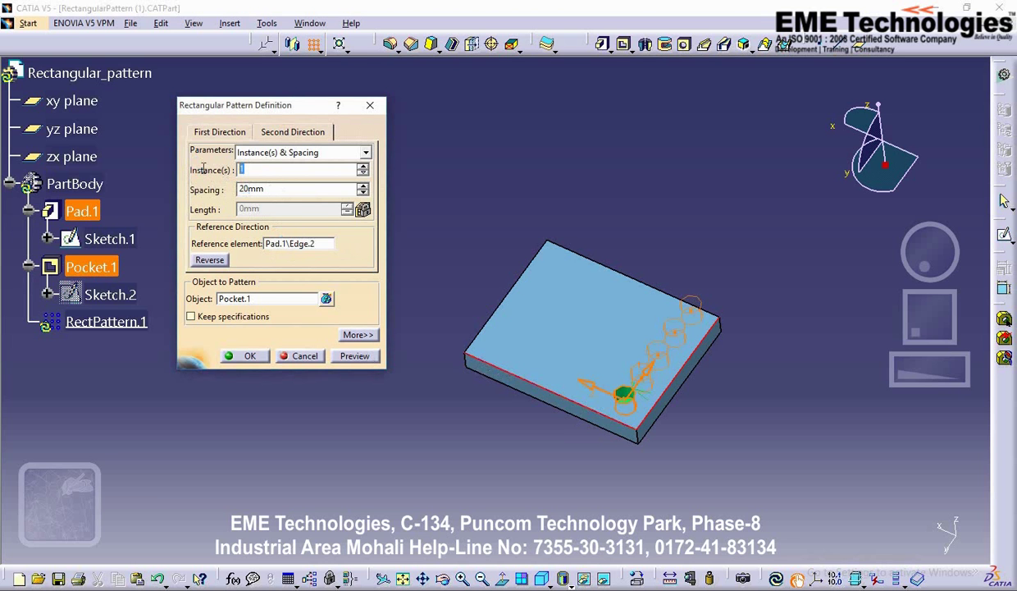
pyautogui.click(277, 190)
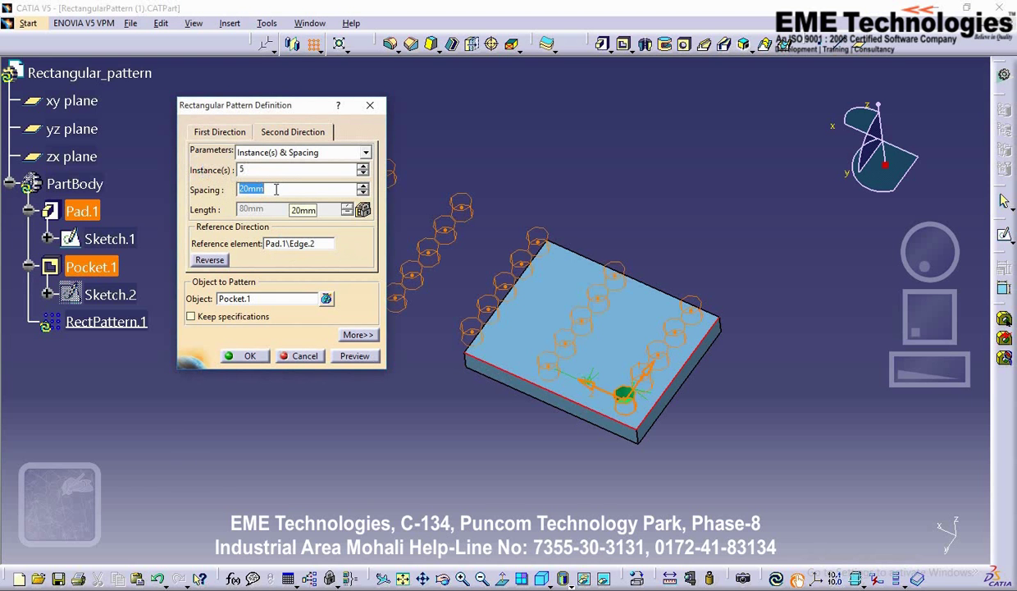
pyautogui.write('7')
pyautogui.press('Return')
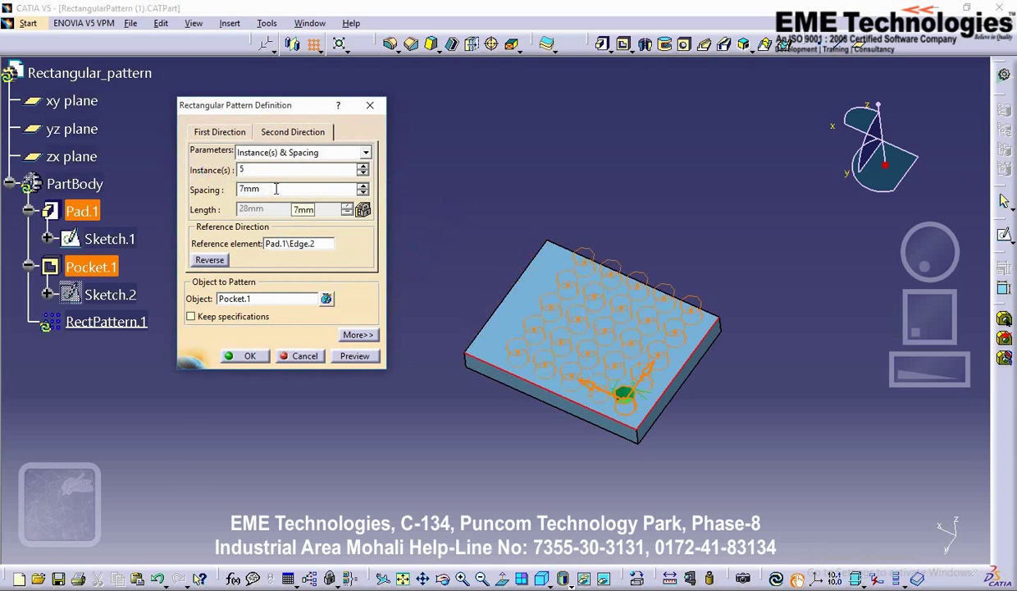
# Raise the second direction to 6 instances, preview the hole grid and create the rectangular pattern
pyautogui.click(246, 170)
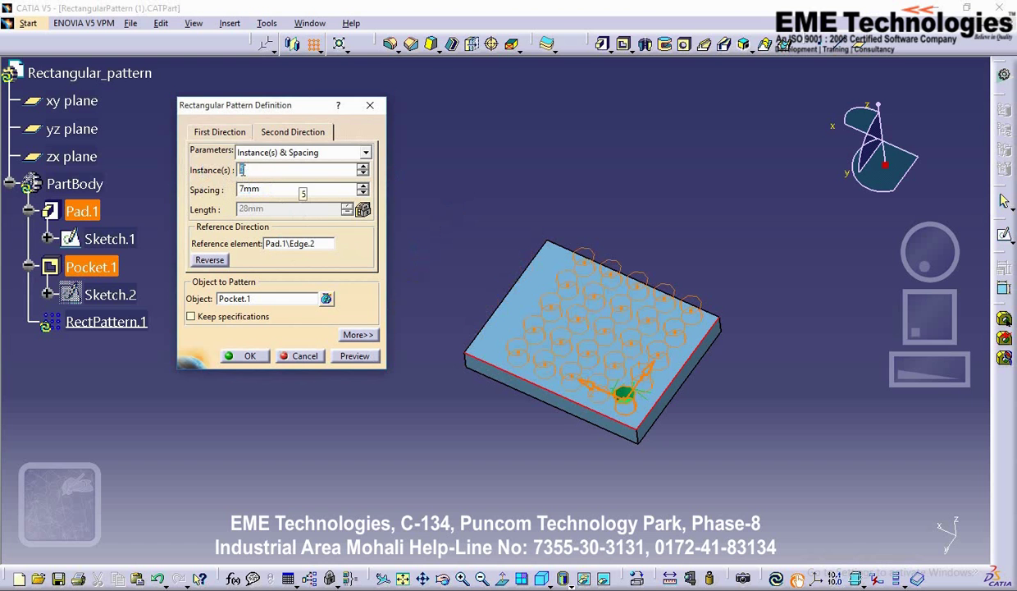
pyautogui.write('6')
pyautogui.press('Tab')
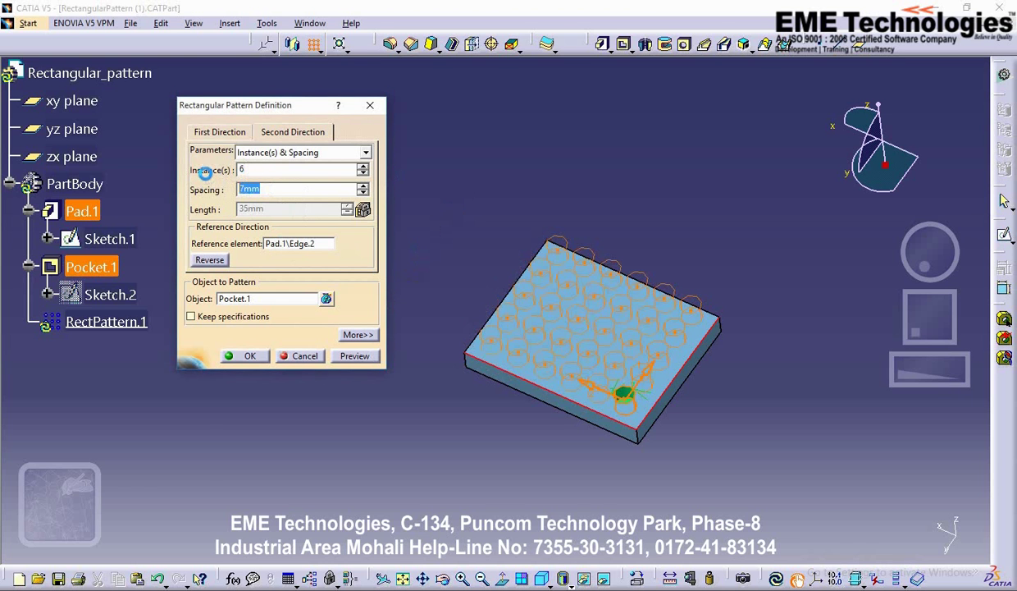
pyautogui.click(284, 190)
pyautogui.click(355, 356)
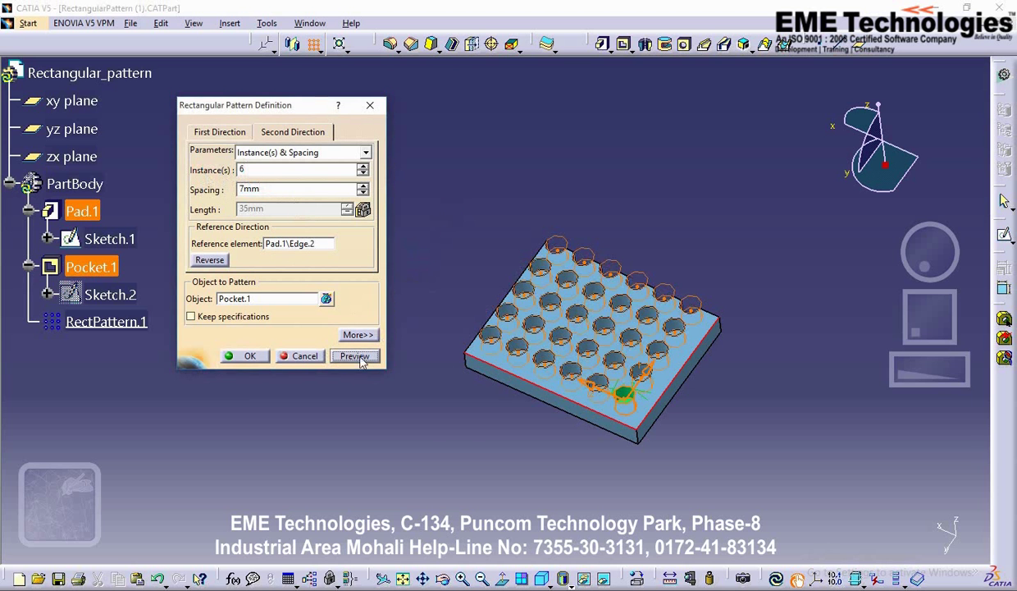
pyautogui.click(248, 356)
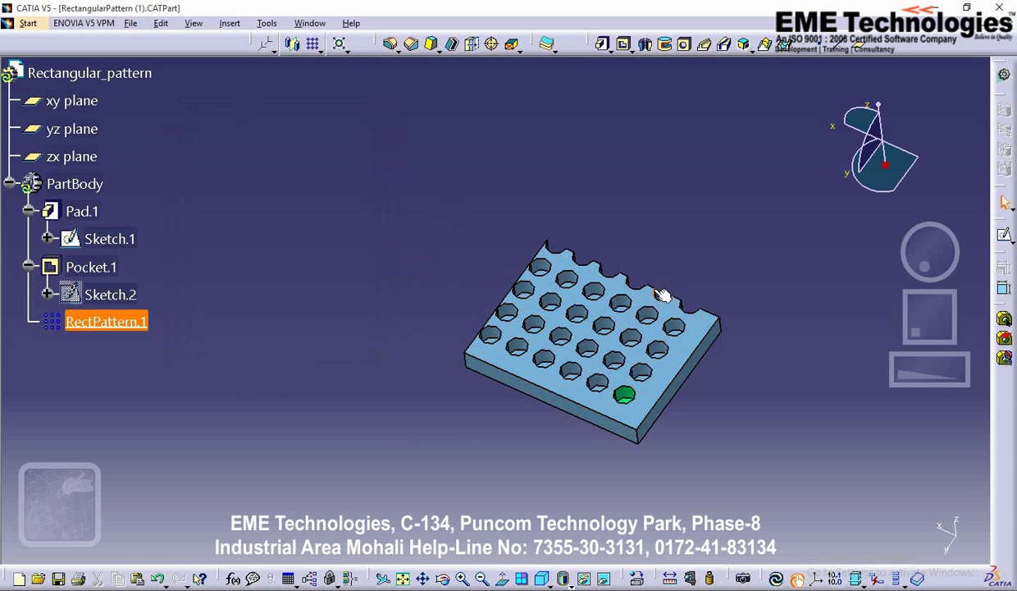
# Edit RectPattern.1 to have 4 instances in the first direction, preview it, and apply the change
pyautogui.doubleClick(130, 321)
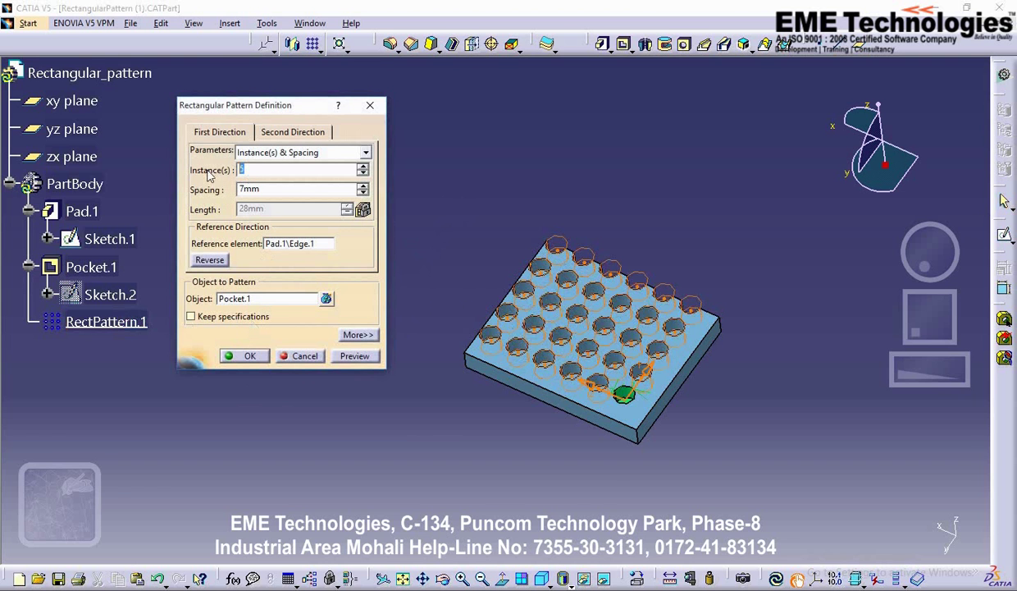
pyautogui.write('4')
pyautogui.click(237, 188)
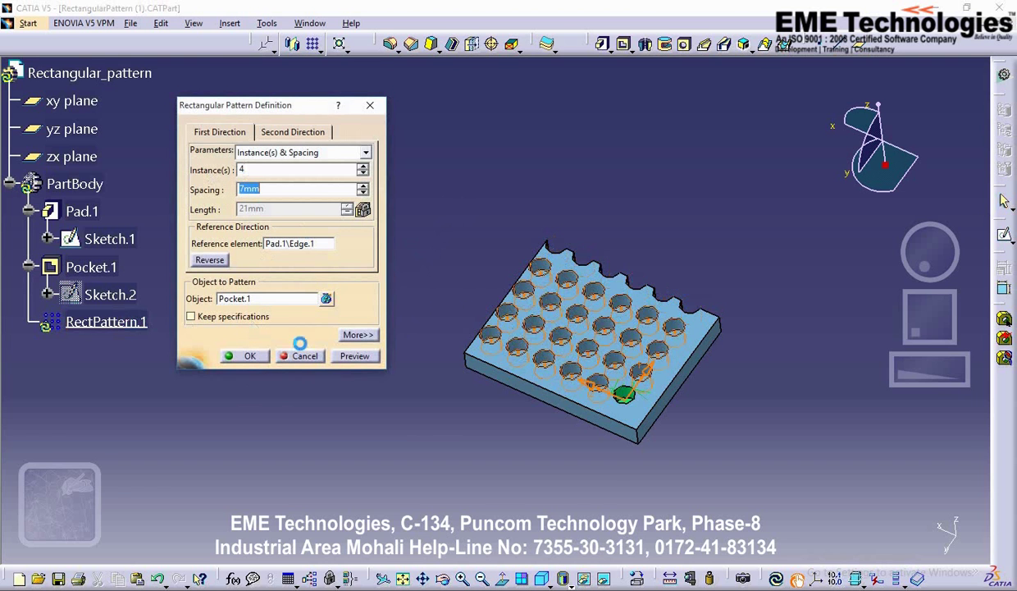
pyautogui.click(345, 355)
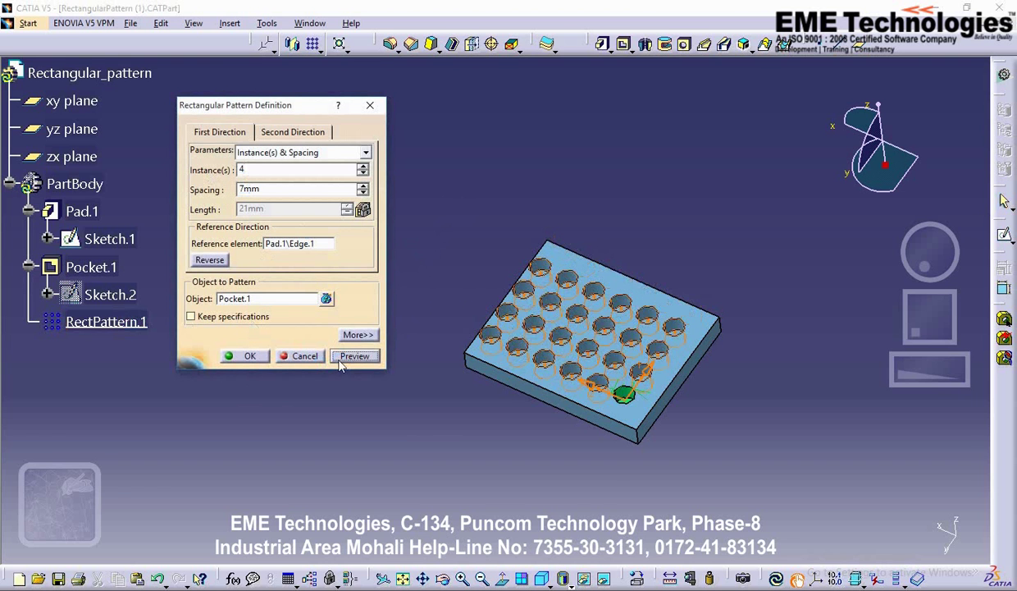
pyautogui.click(245, 358)
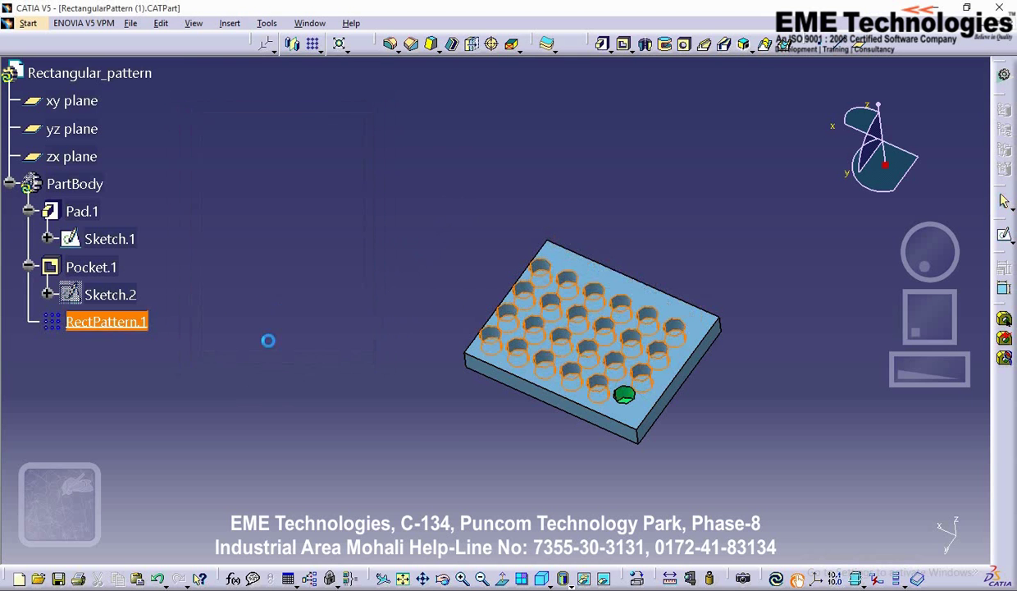
pyautogui.click(107, 327)
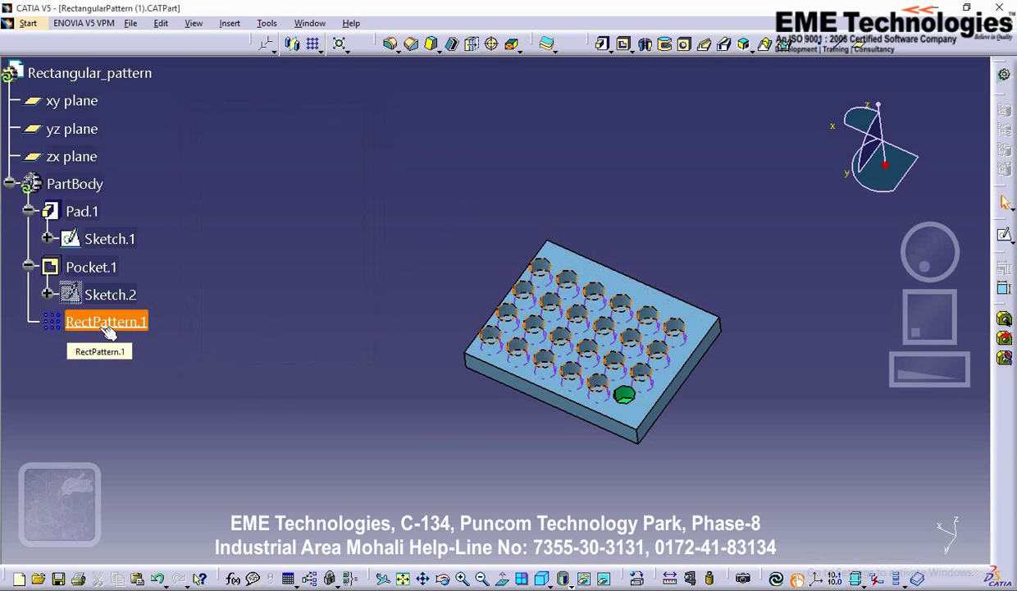
pyautogui.click(405, 367)
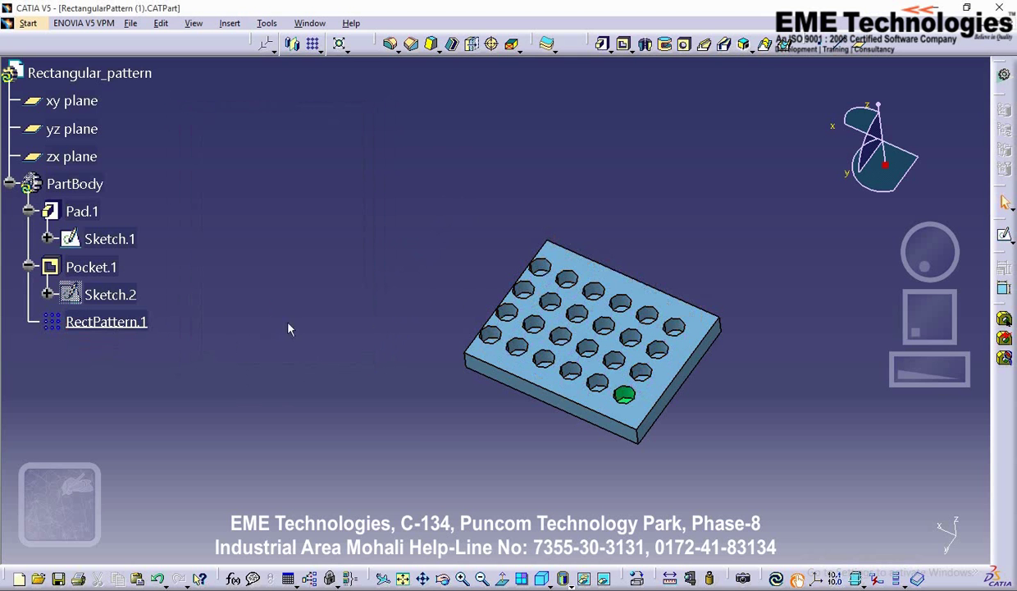